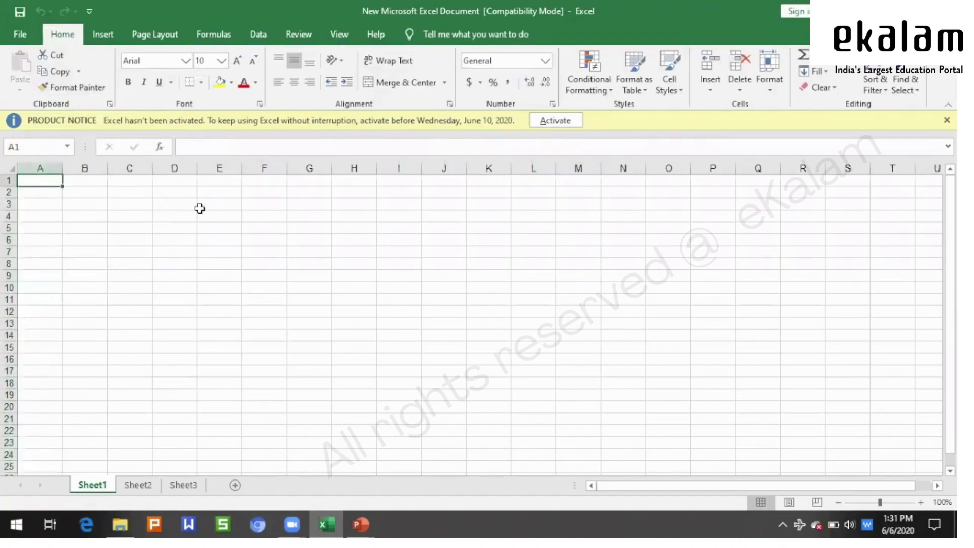
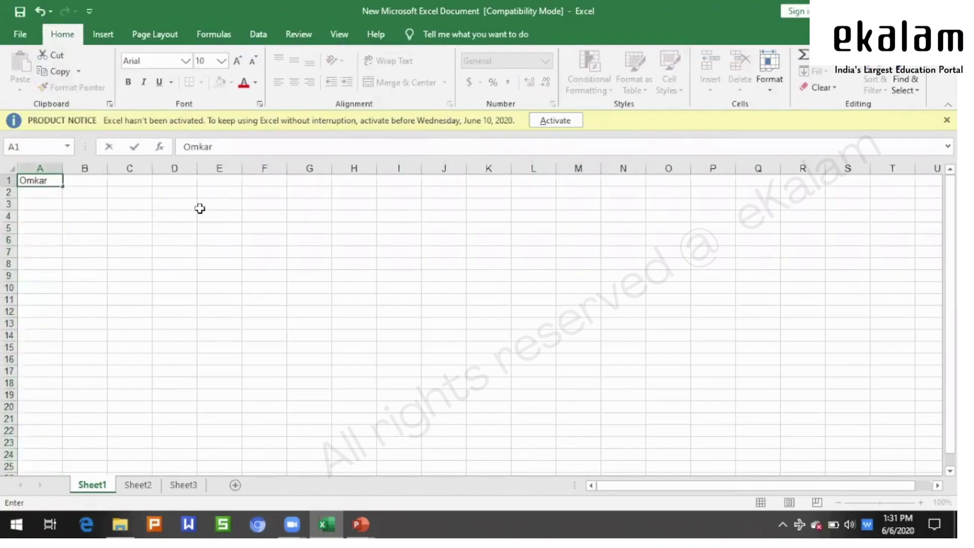
- Enter the first name in A1 and the surname in B1
key("Tab")
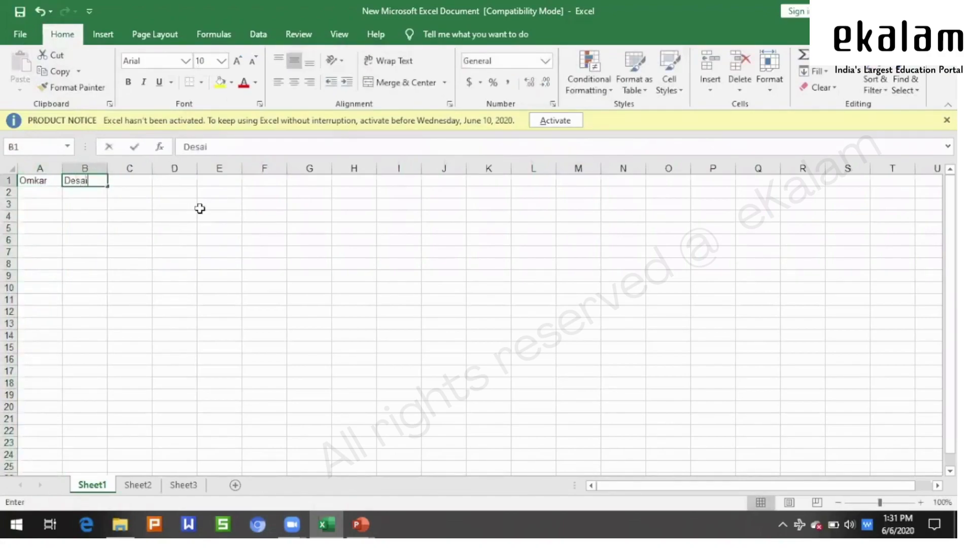
key("Tab")
- Copy the first name in cell A1
left_click(192, 249)
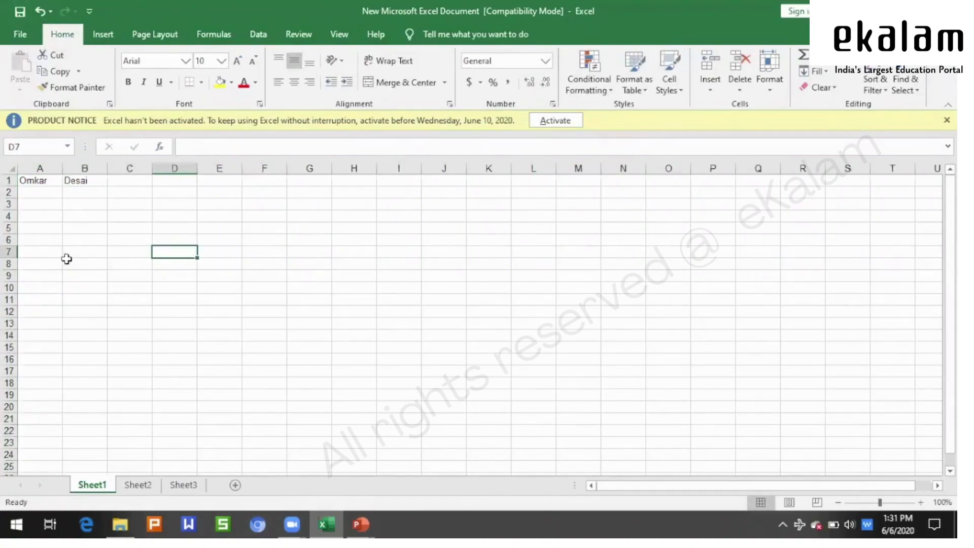
left_click(47, 181)
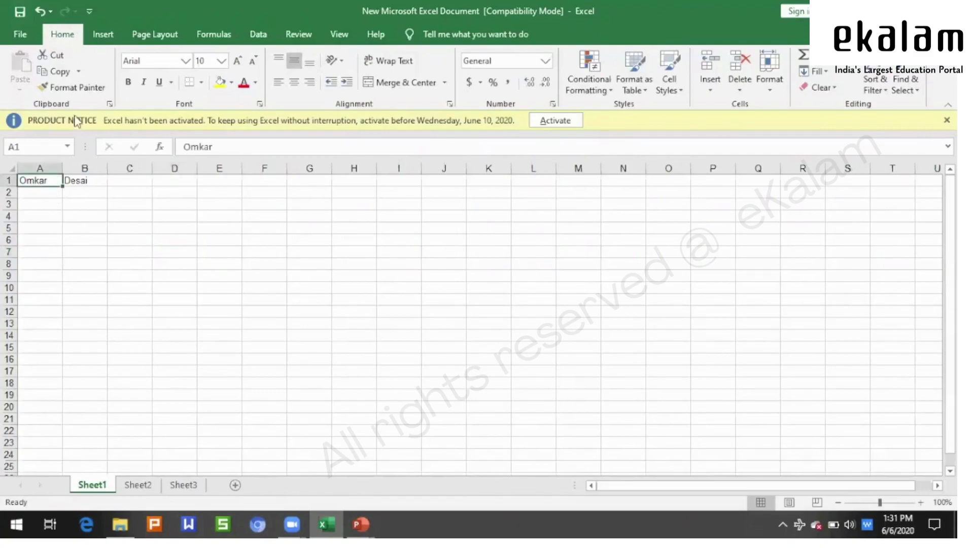
left_click(59, 71)
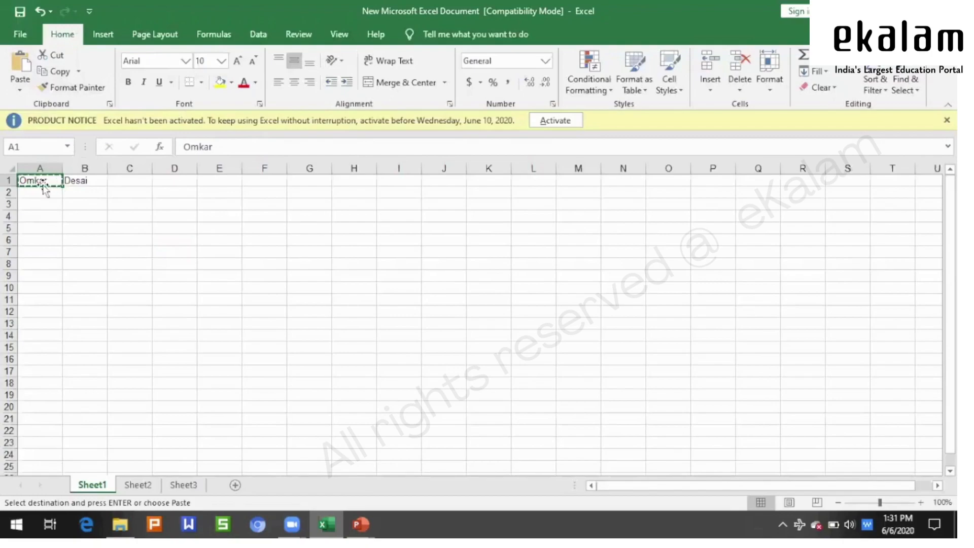
- Re-copy the first name from A1 and paste it into cell A6
key("Escape")
left_click(126, 196)
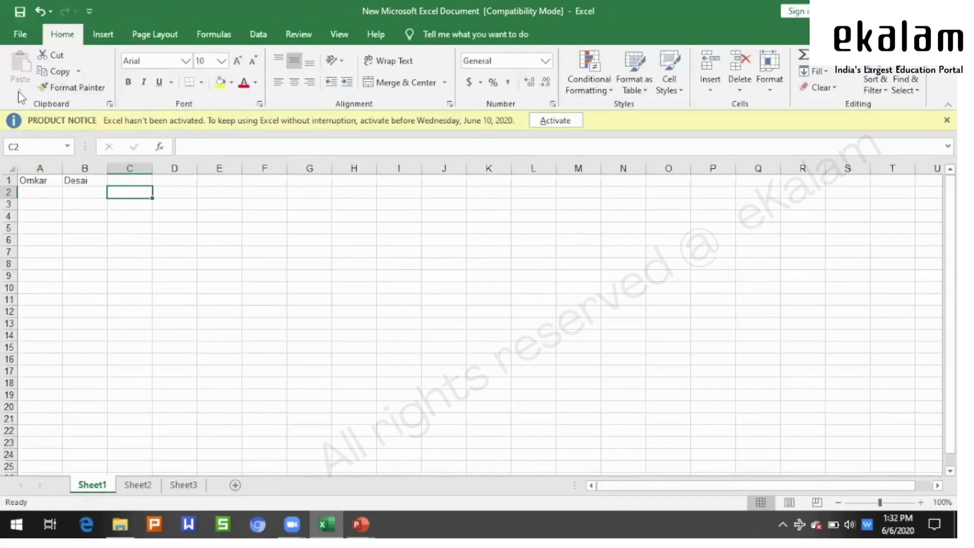
left_click(49, 181)
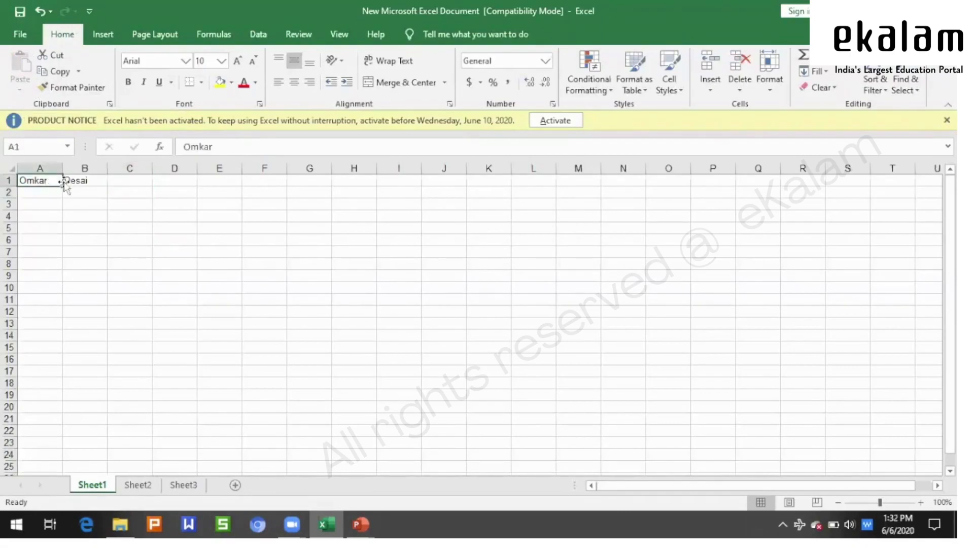
left_click(60, 72)
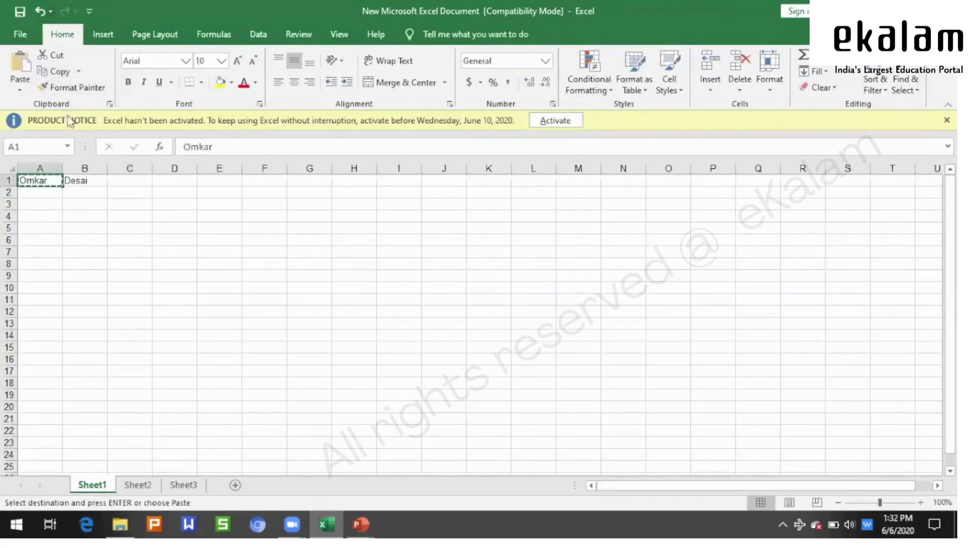
left_click(44, 240)
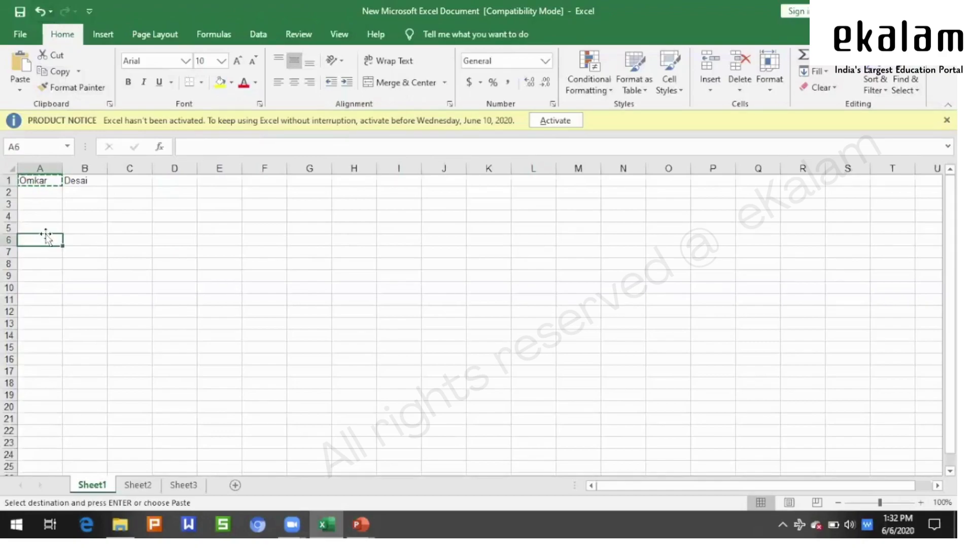
left_click(22, 66)
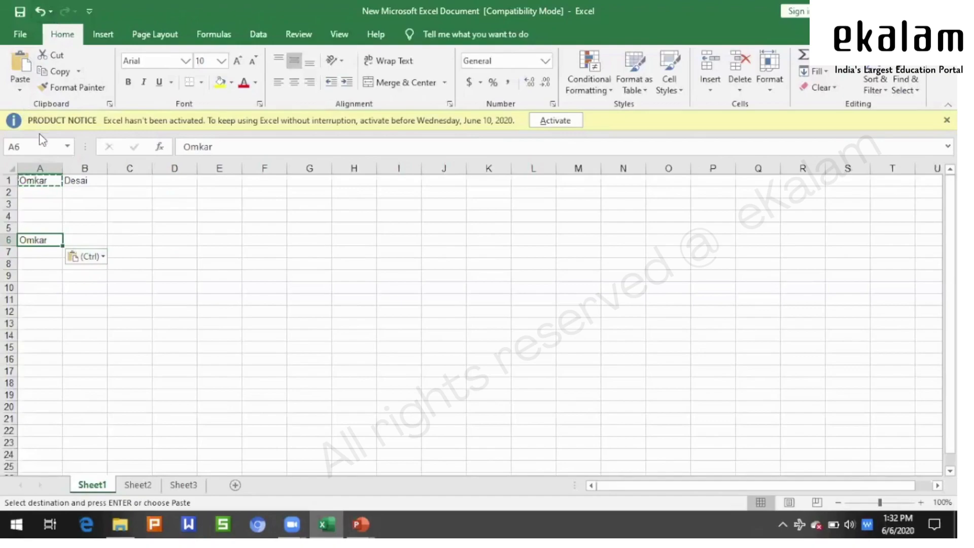
- Show the paste options gallery below the Paste button
left_click(21, 91)
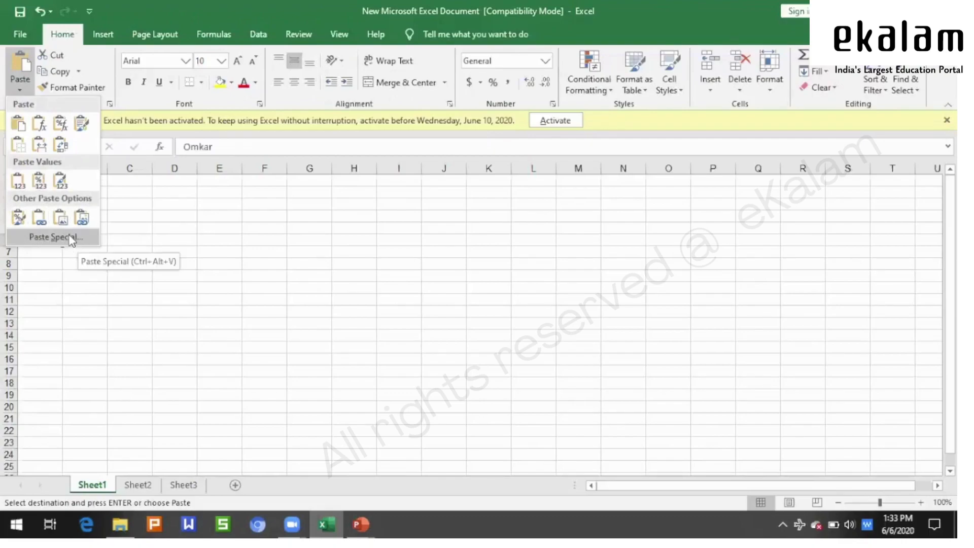
- Open Paste Special twice, cancel it without pasting, and drop the pending A1 copy
left_click(72, 238)
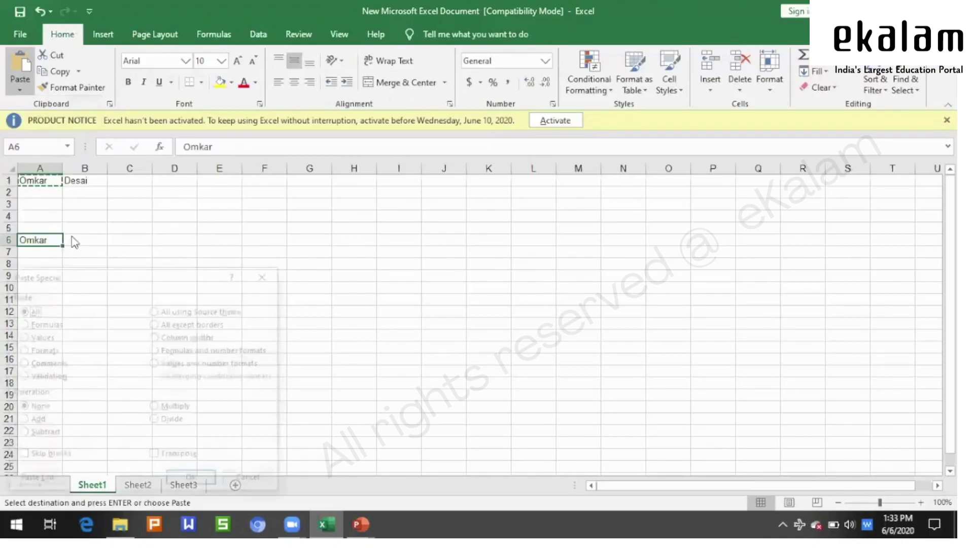
left_click(267, 274)
left_click(21, 85)
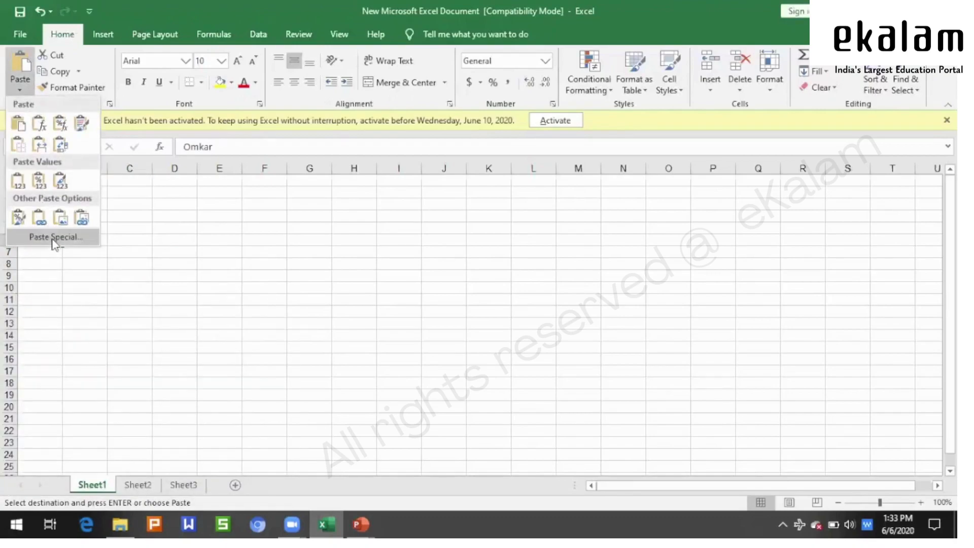
left_click(54, 238)
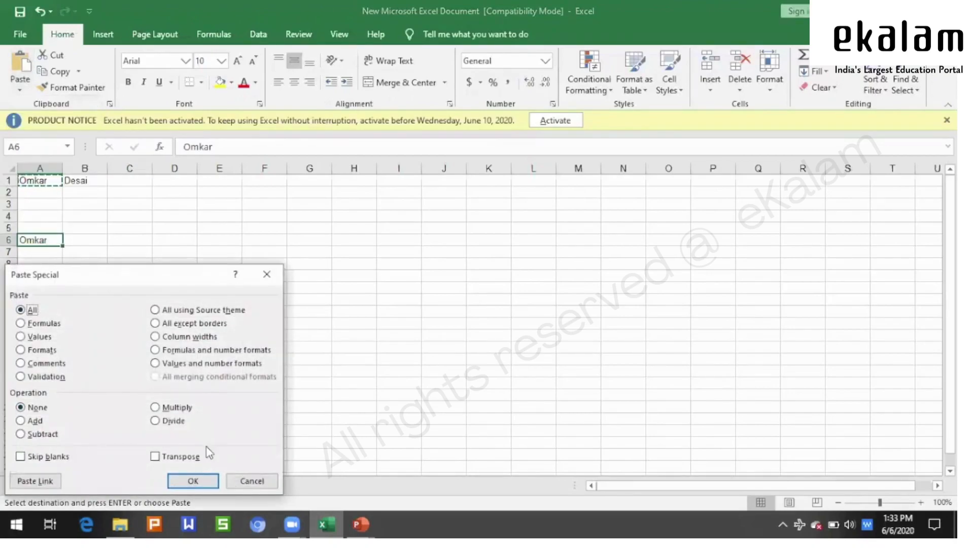
left_click(252, 481)
key("Escape")
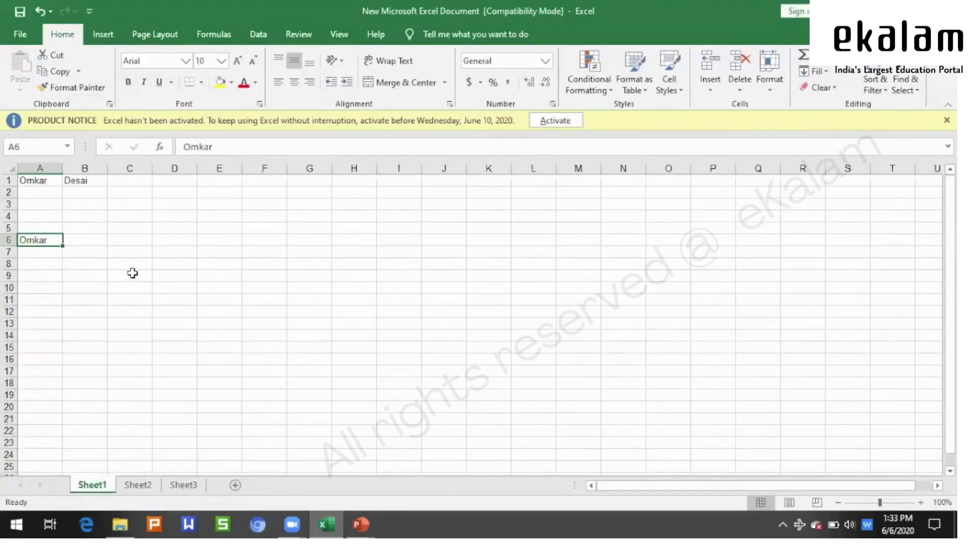
- Clear the pasted first name from cell A6
left_click(194, 254)
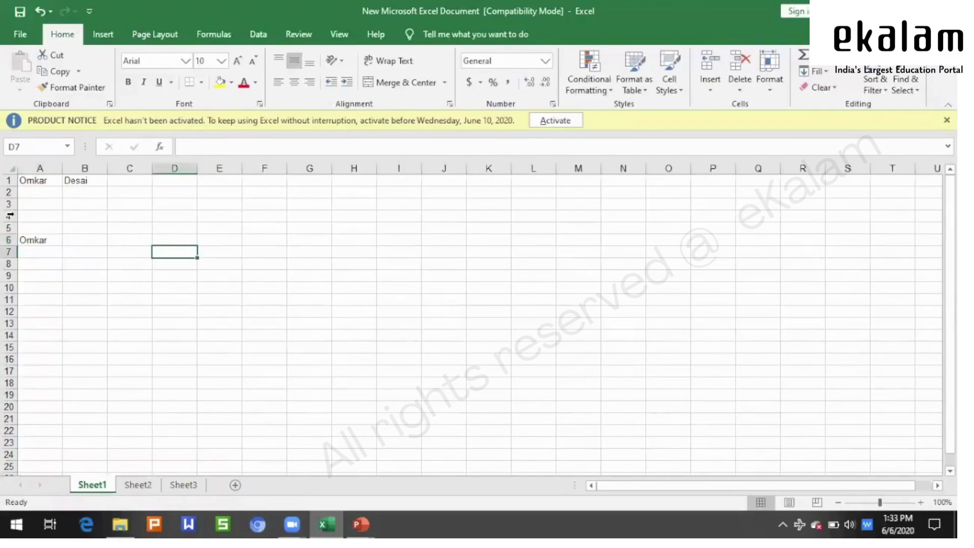
left_click(34, 239)
key("Delete")
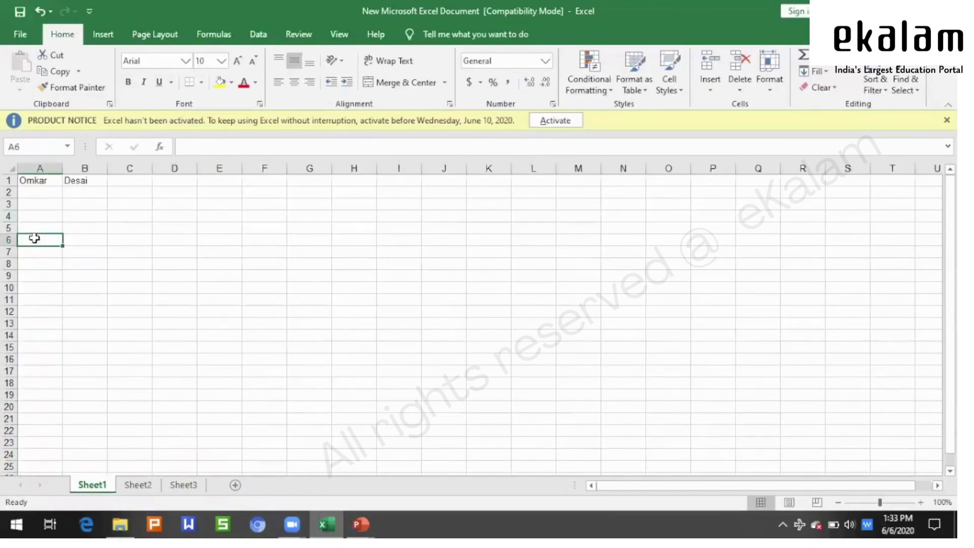
- Enter 'Excel' in C1, correcting the typo 'Excek'
left_click(136, 225)
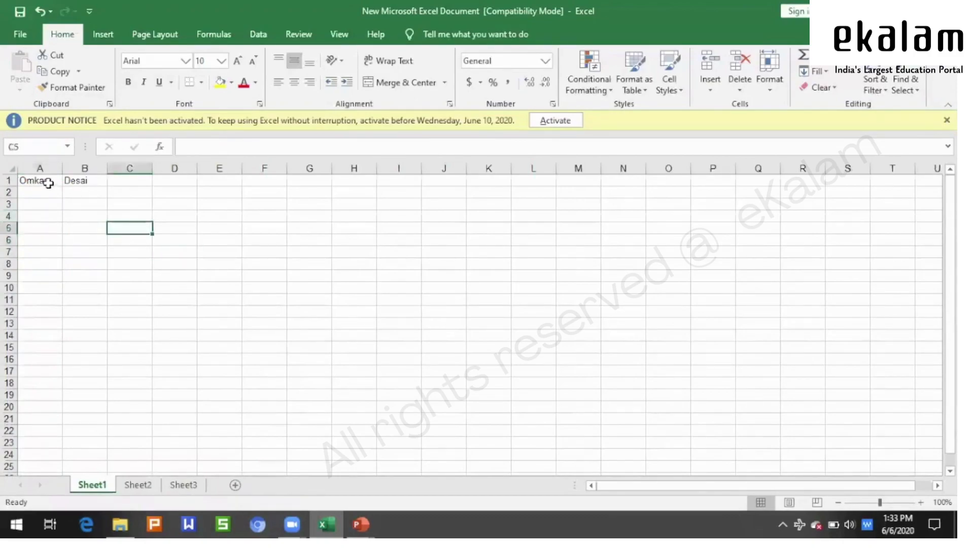
left_click(116, 179)
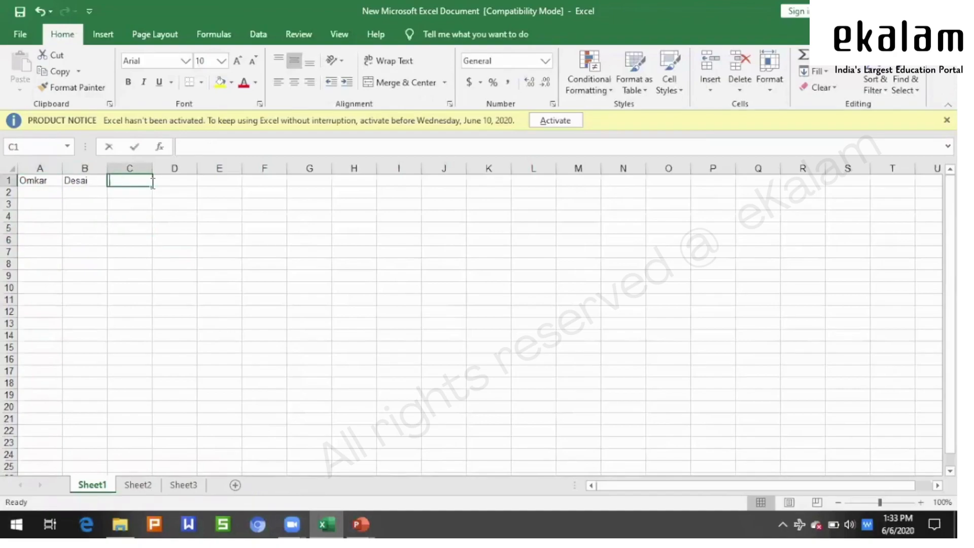
type("Excek")
key("Tab")
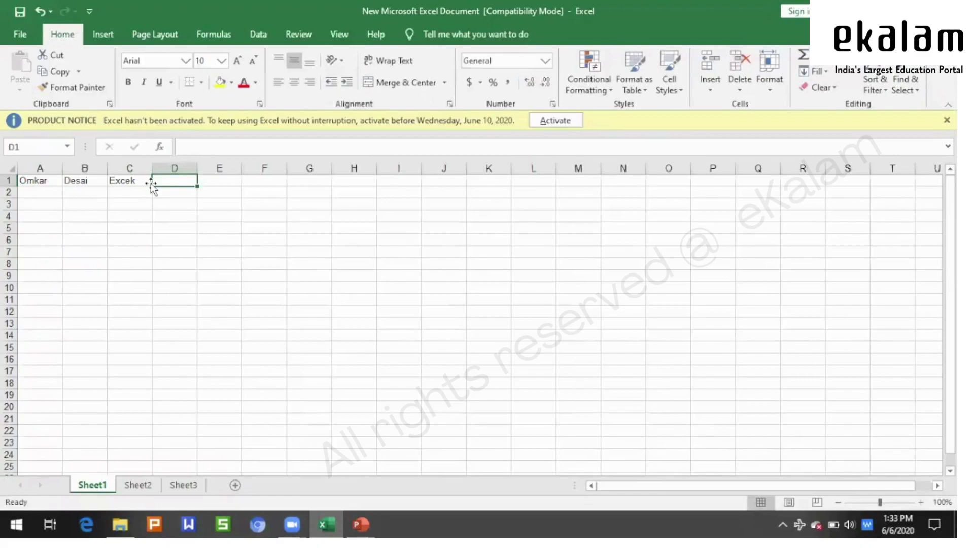
left_click(155, 228)
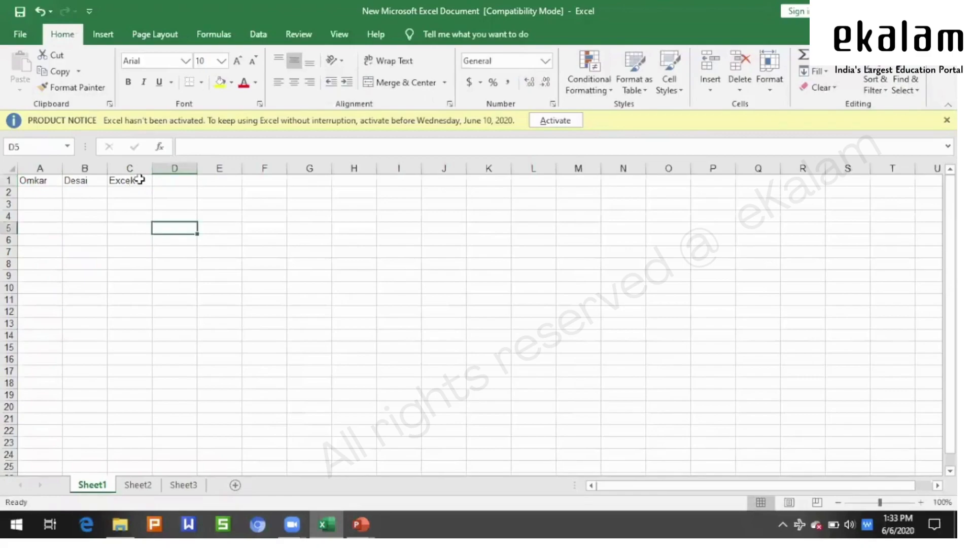
double_click(143, 180)
key("BackSpace")
type("l")
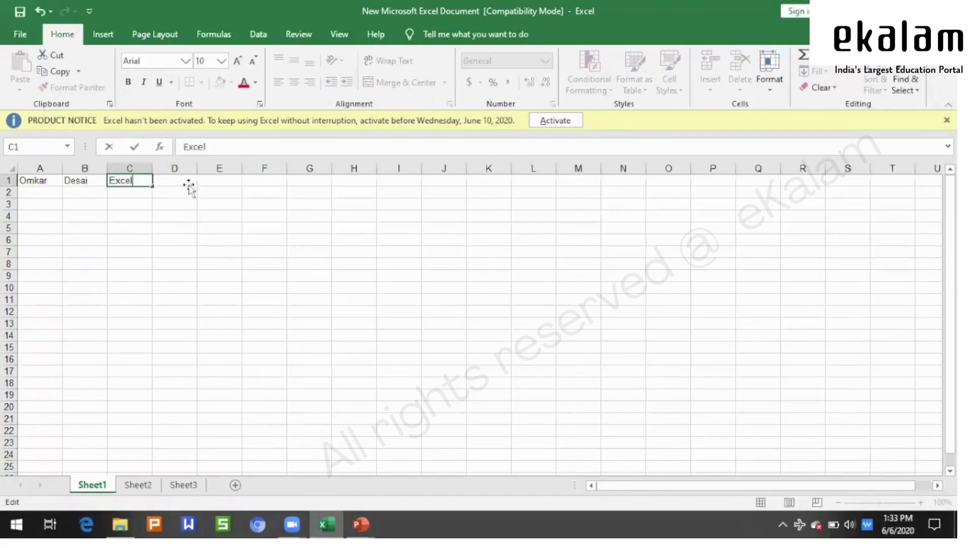
left_click(189, 185)
- Select A1:C1, then the empty range H2:H10, ending on cell G2
left_click(161, 239)
left_click_drag(29, 180, 120, 179)
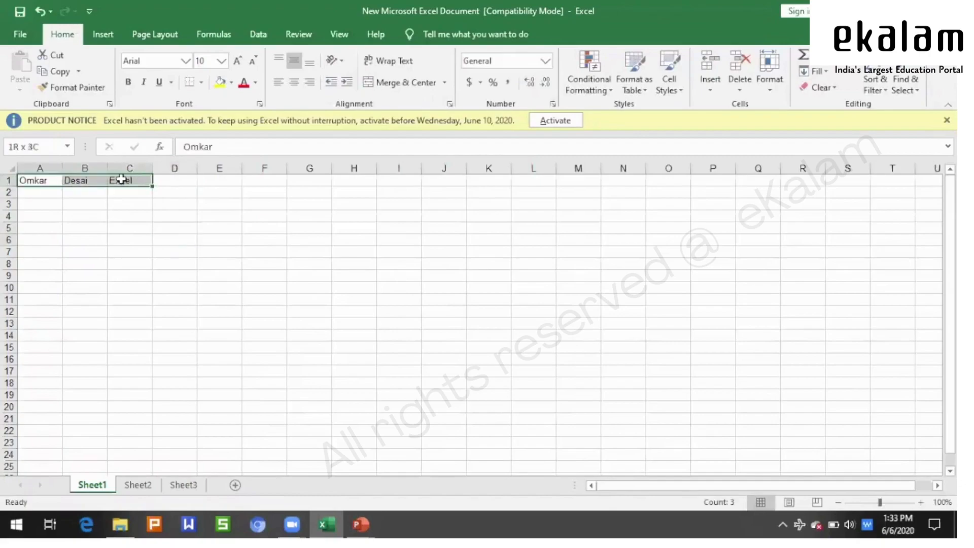
left_click_drag(322, 196, 320, 283)
left_click(474, 289)
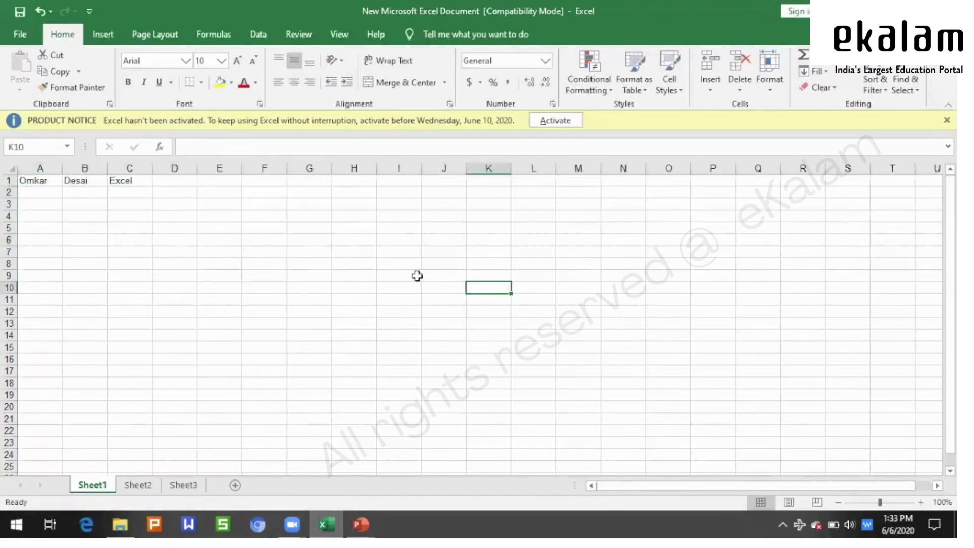
left_click(297, 188)
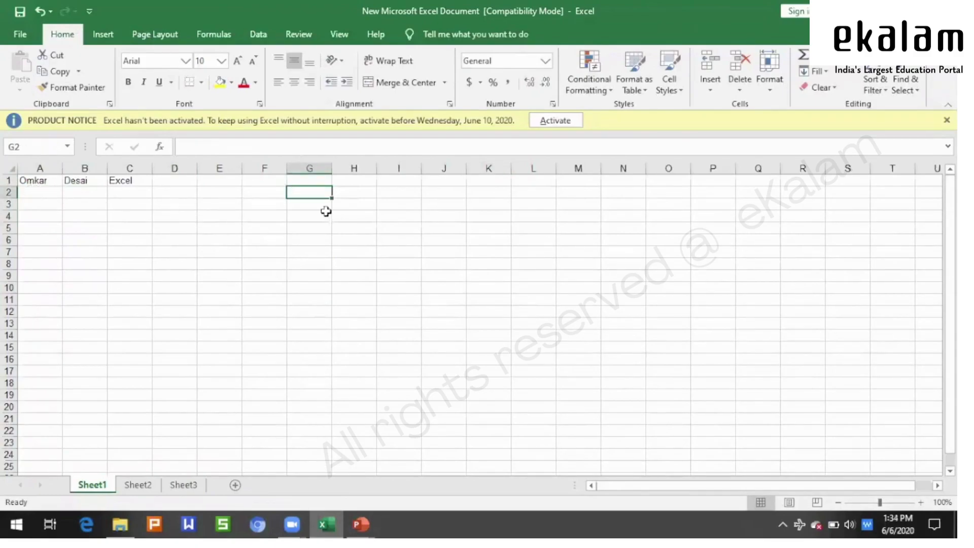
- Copy the first name, surname and 'Excel' one by one into H1, H2 and H3
left_click(41, 182)
key("ctrl+c")
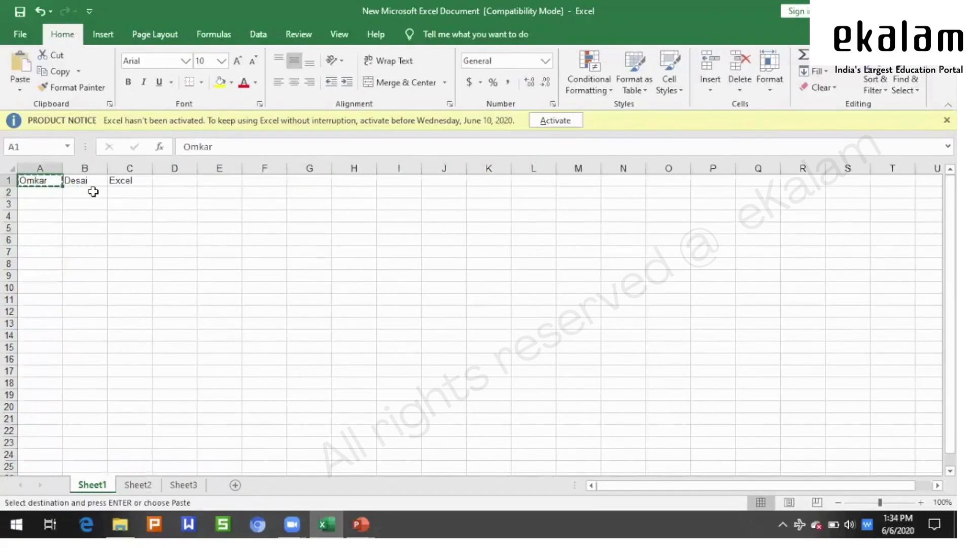
left_click(347, 180)
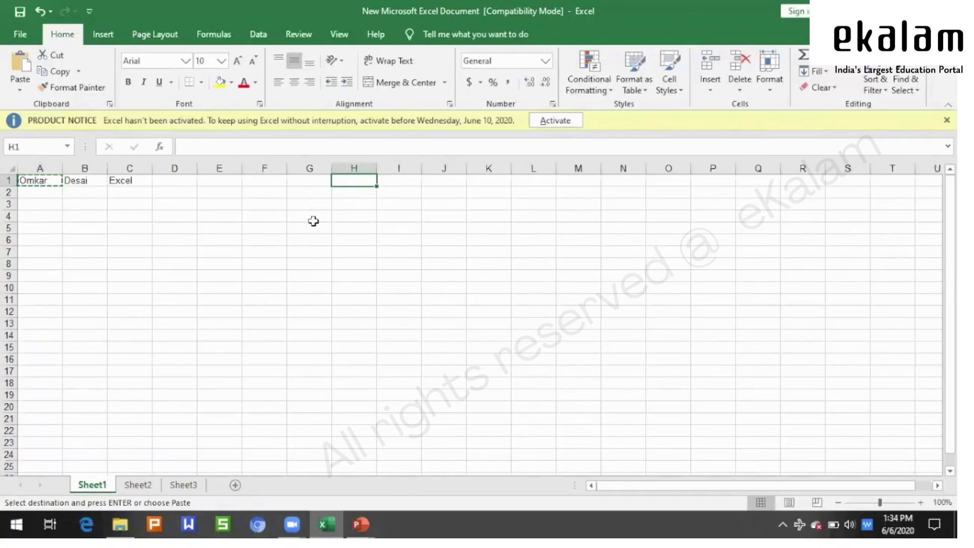
key("ctrl+v")
left_click(78, 181)
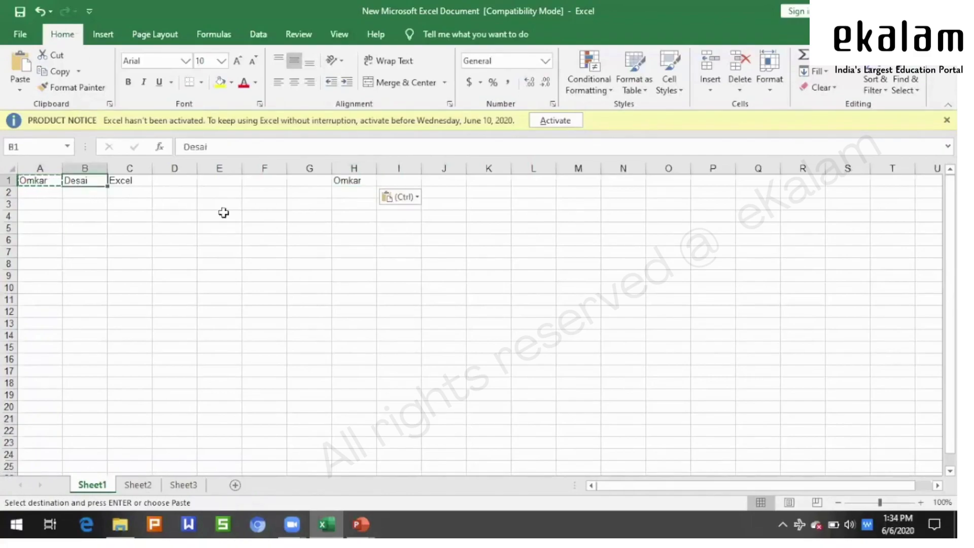
key("ctrl+c")
left_click(341, 191)
key("ctrl+v")
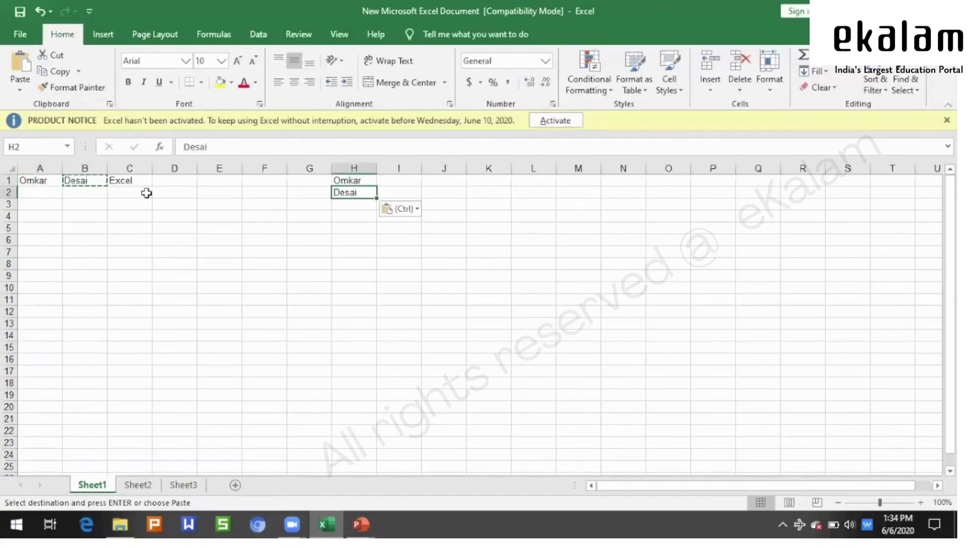
left_click(142, 186)
key("ctrl+c")
left_click(347, 203)
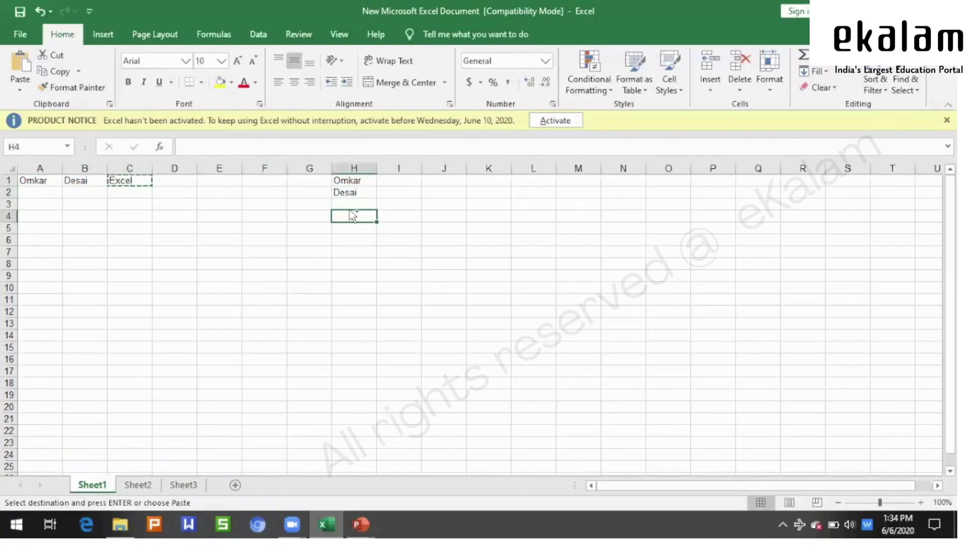
key("ctrl+v")
- Clear H1:H3 again and copy the row A1:C1
left_click_drag(341, 180, 347, 216)
key("Delete")
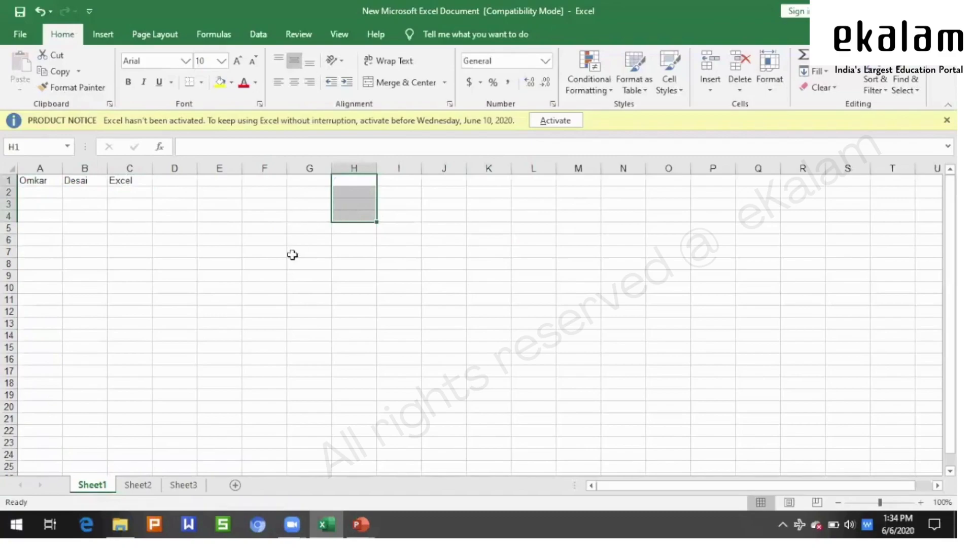
left_click(300, 261)
left_click_drag(45, 182, 123, 183)
key("ctrl+c")
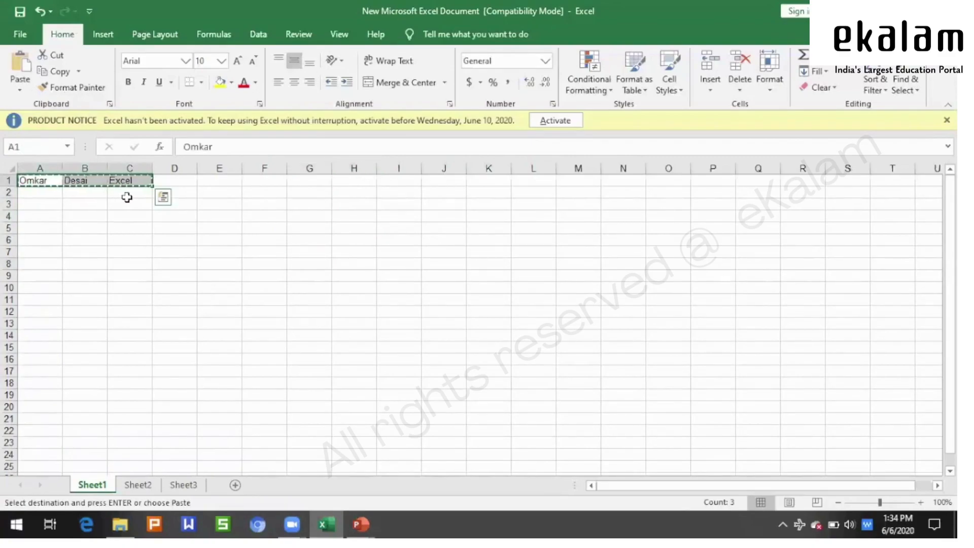
- Paste A1:C1 transposed at H1 so the three entries run down H1:H3
left_click(355, 182)
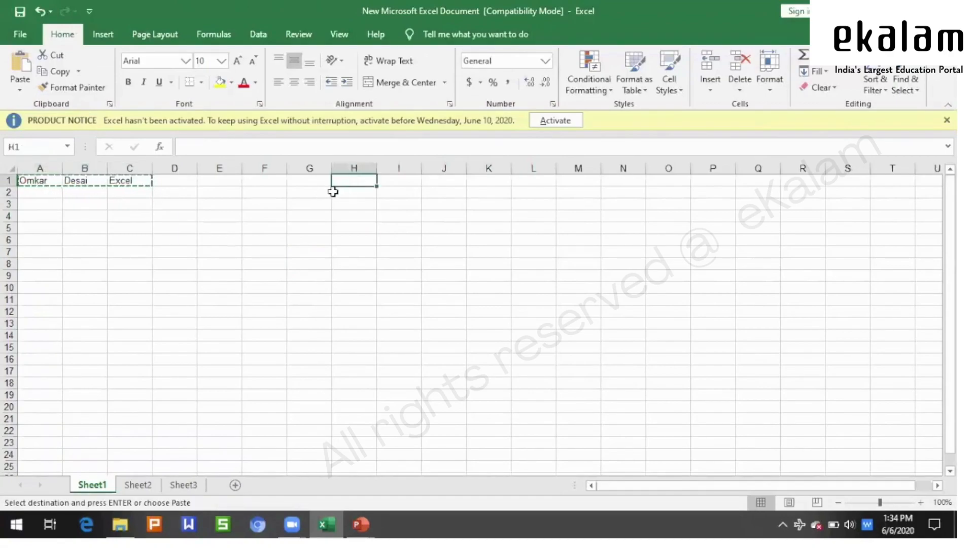
left_click(21, 90)
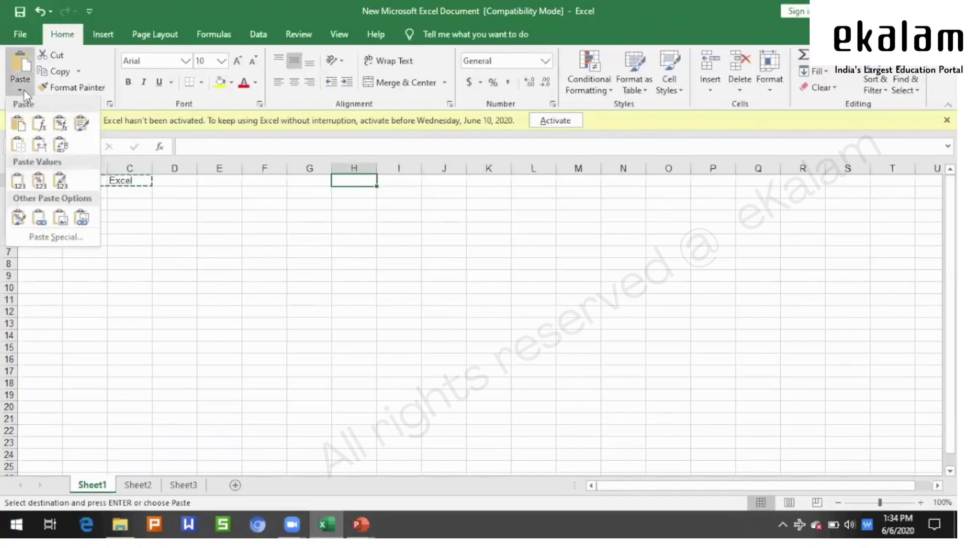
left_click(61, 147)
left_click(578, 323)
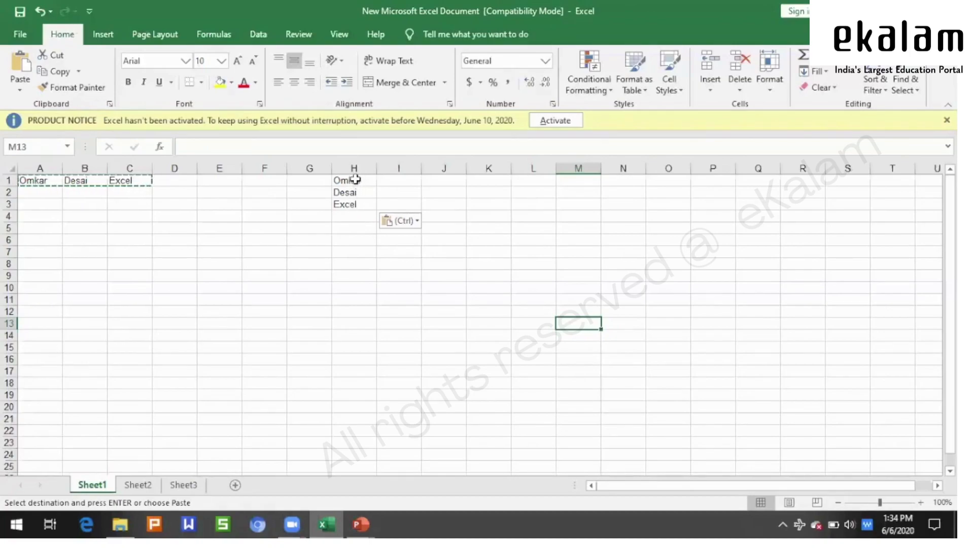
- Copy H1:H3 and paste it transposed at B7 across B7:D7, then cancel the copy
left_click_drag(355, 179, 359, 201)
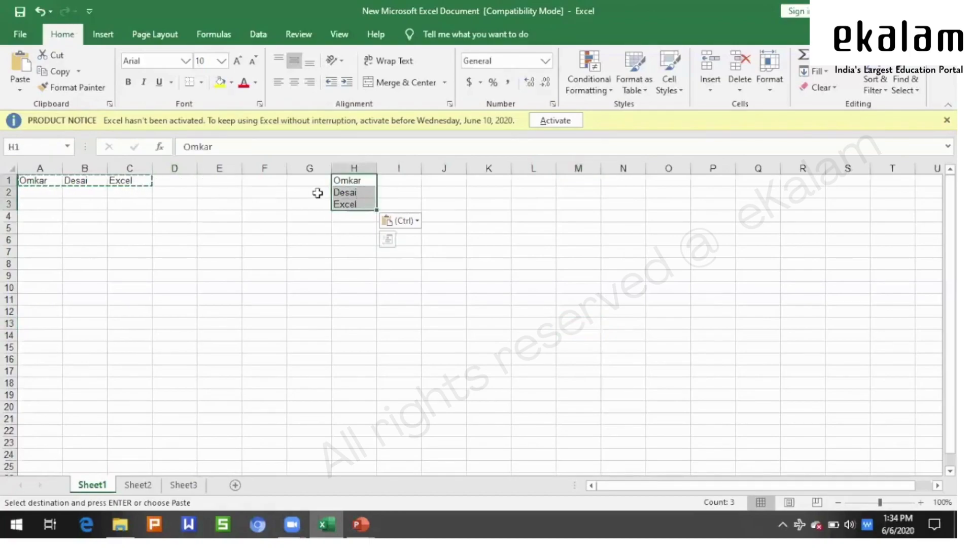
key("ctrl+c")
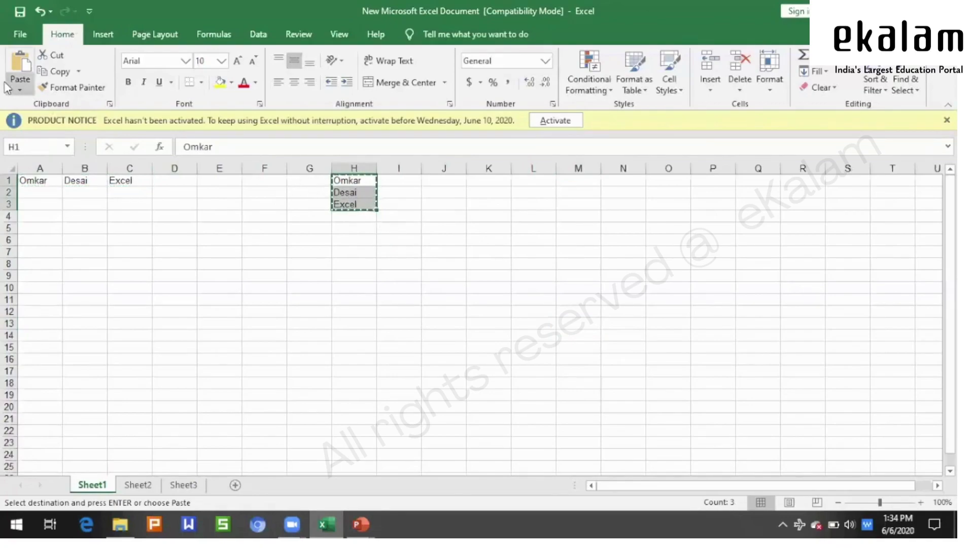
left_click(20, 91)
left_click(529, 179)
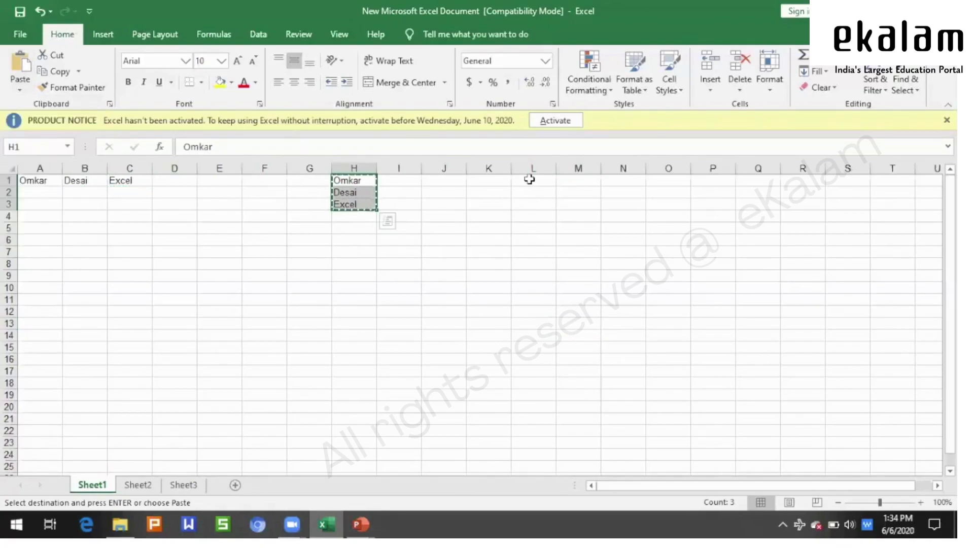
left_click(531, 179)
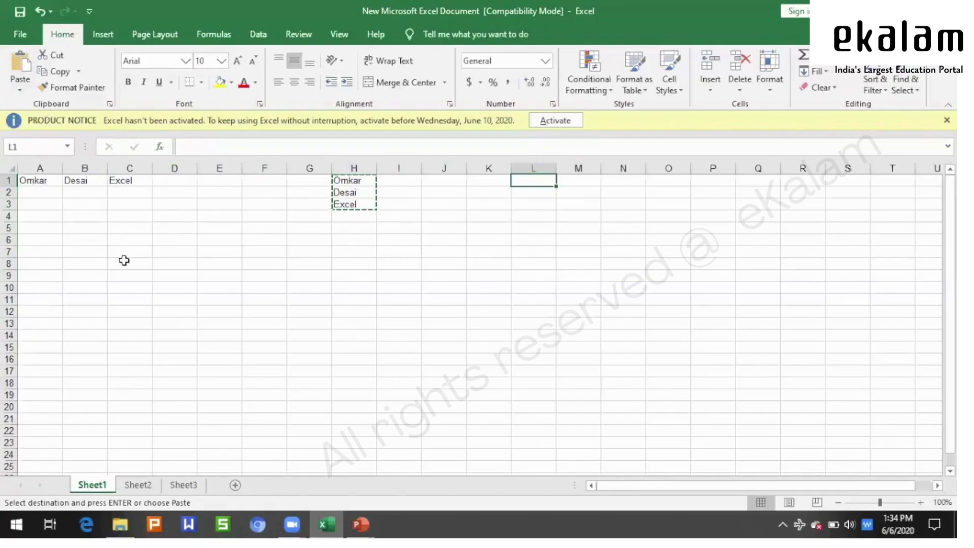
left_click(87, 252)
left_click(19, 90)
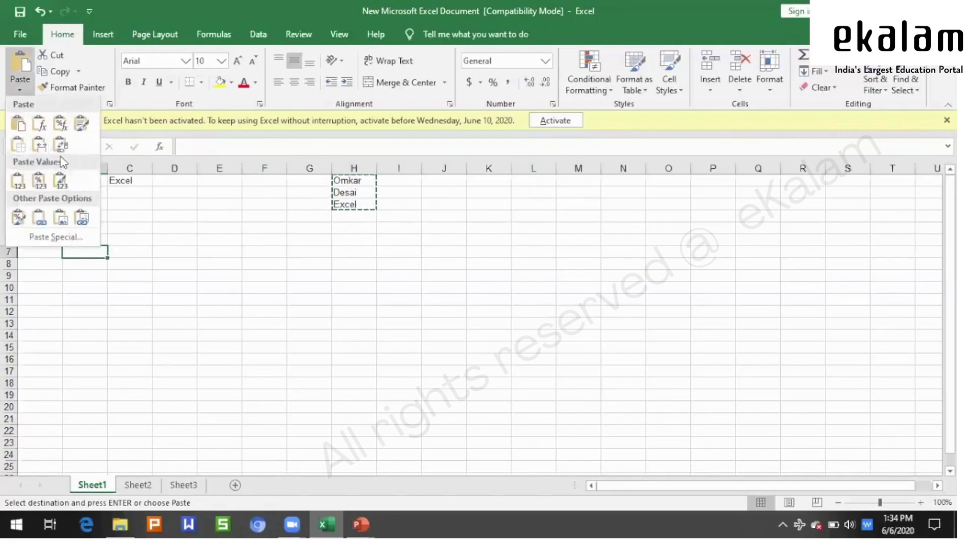
left_click(60, 146)
left_click(406, 309)
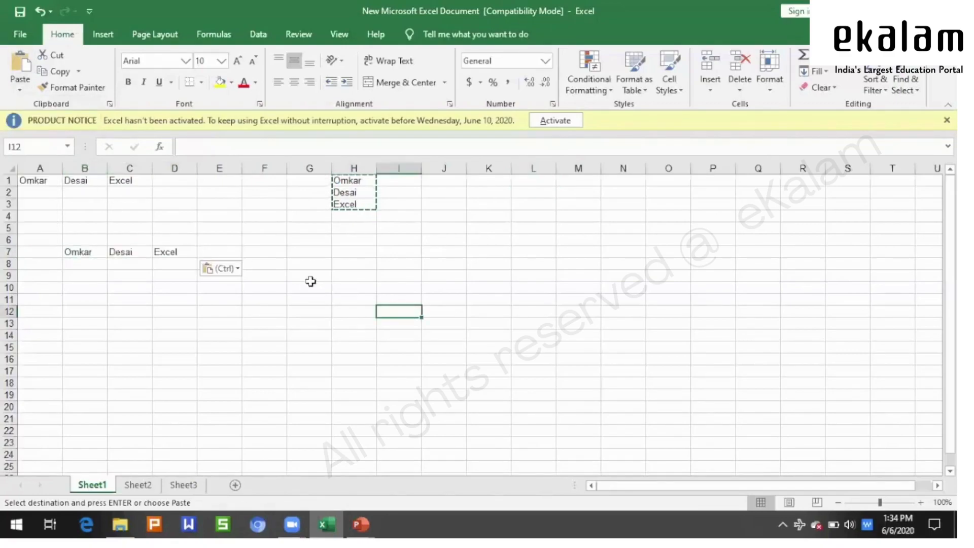
left_click(325, 273)
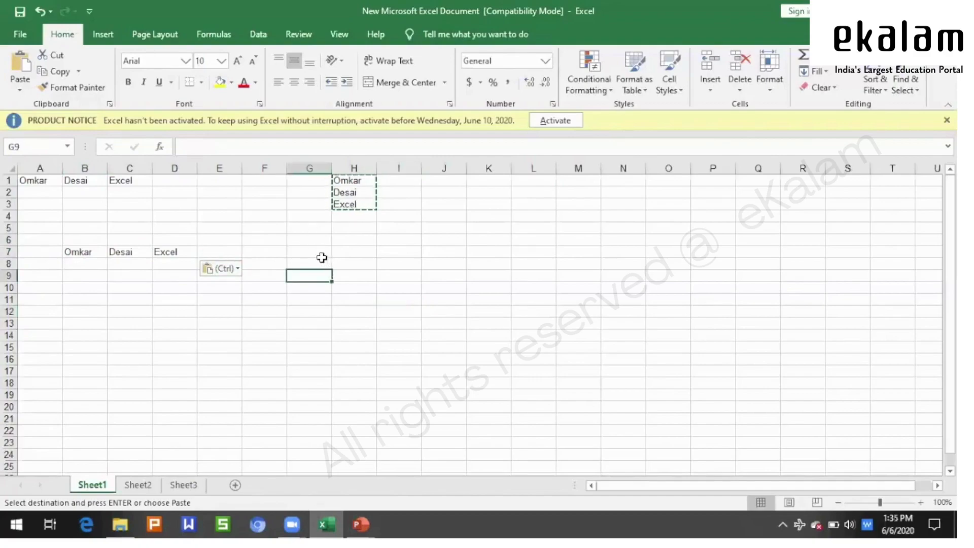
key("Escape")
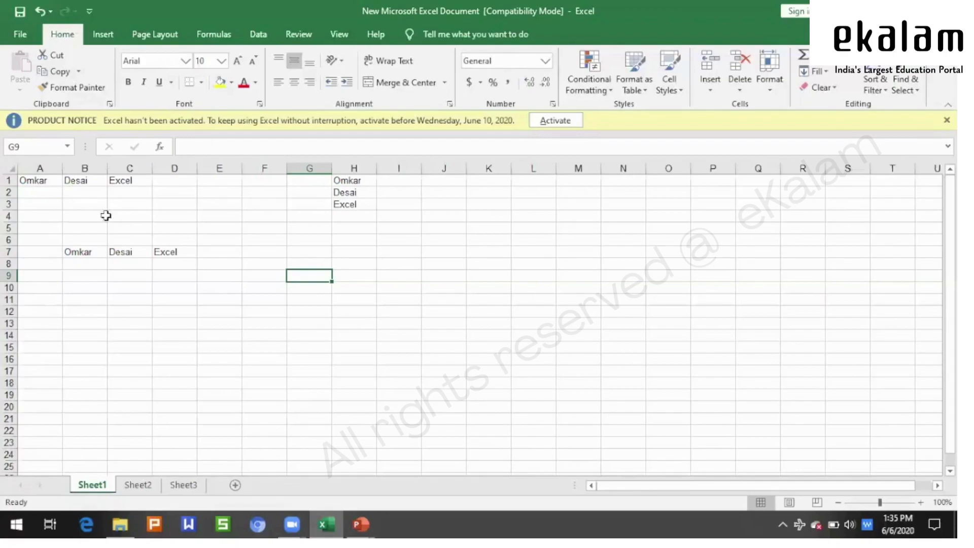
left_click(89, 300)
left_click(76, 87)
left_click(297, 349)
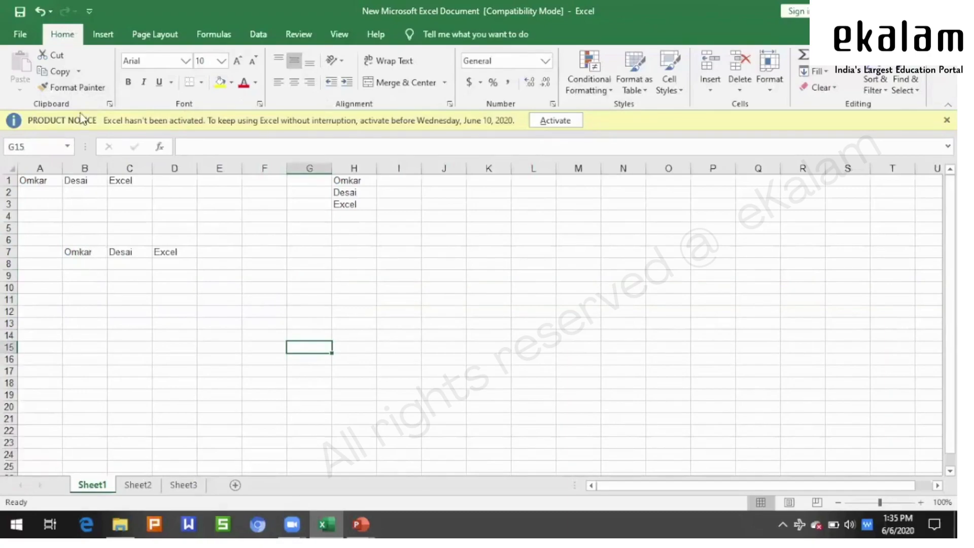
left_click(41, 179)
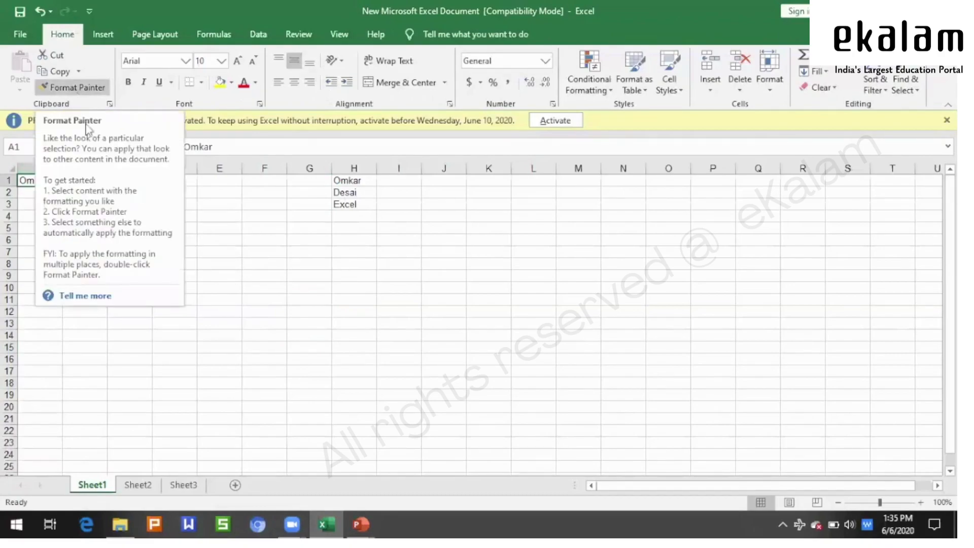
left_click(334, 265)
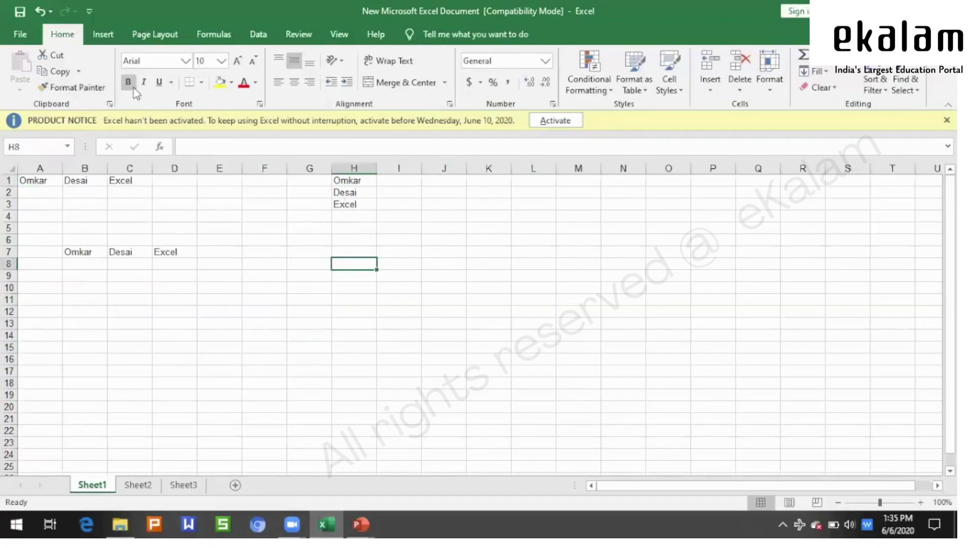
- Apply Bahnschrift Light to H8 and select the row 1 entries A1:C1
left_click(187, 61)
left_click(229, 243)
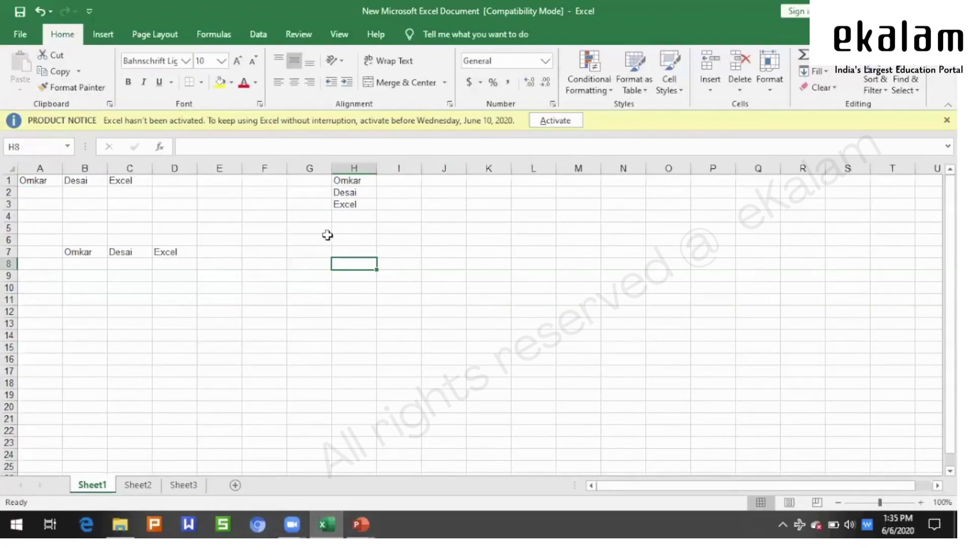
left_click(30, 181)
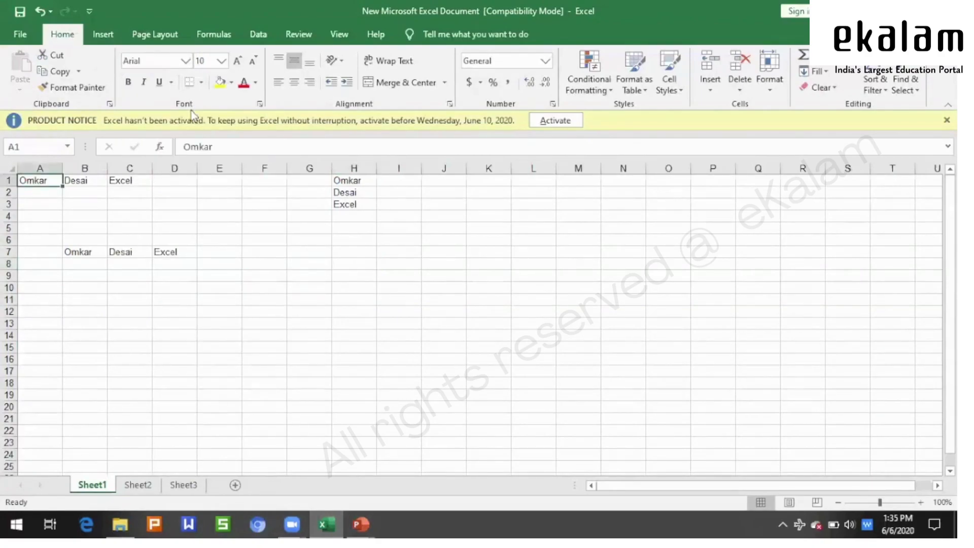
left_click_drag(45, 181, 146, 182)
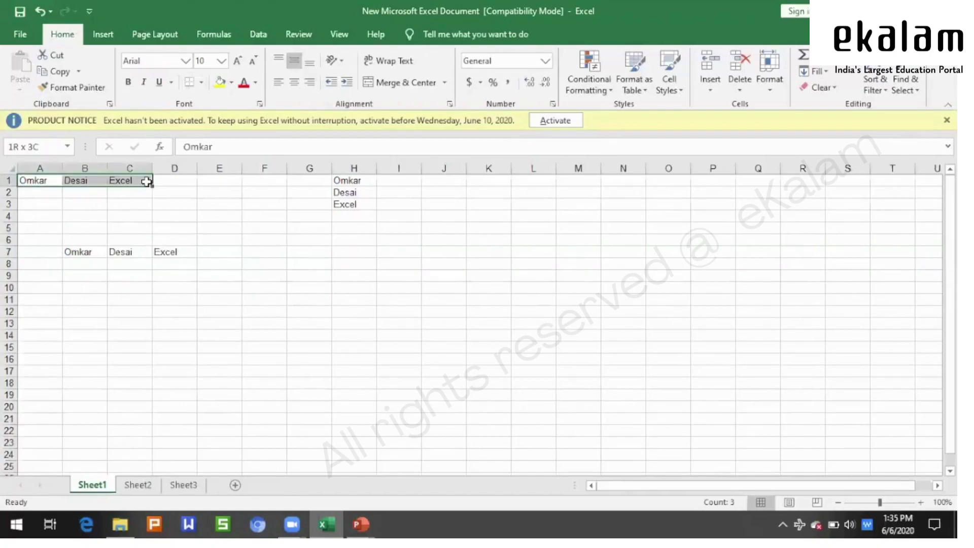
- Set the A1:C1 entries to the Calibri font
left_click(185, 61)
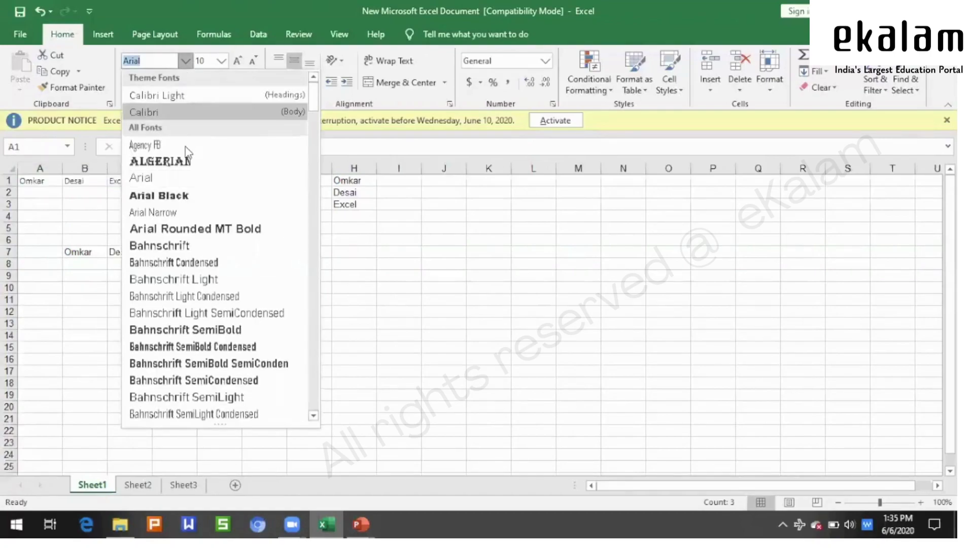
left_click(191, 116)
left_click(283, 333)
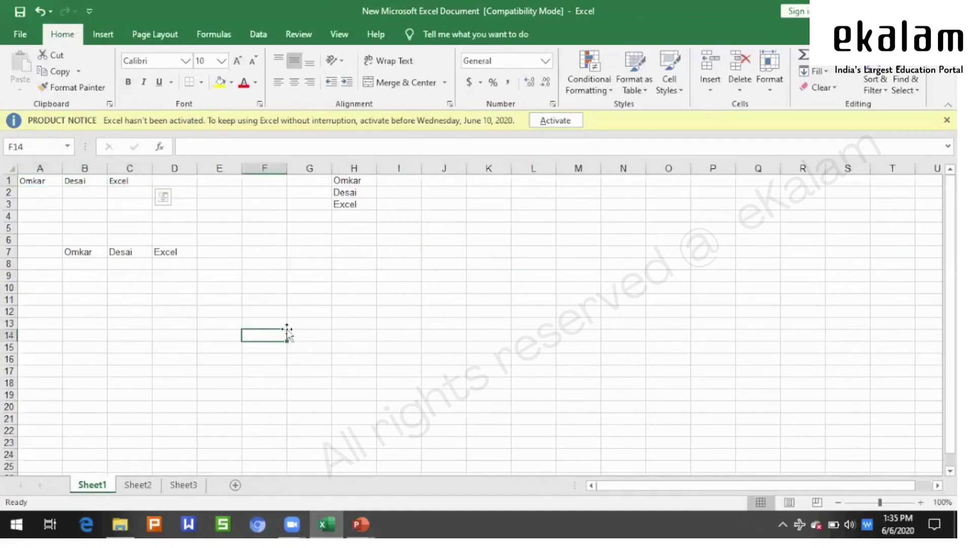
left_click(39, 180)
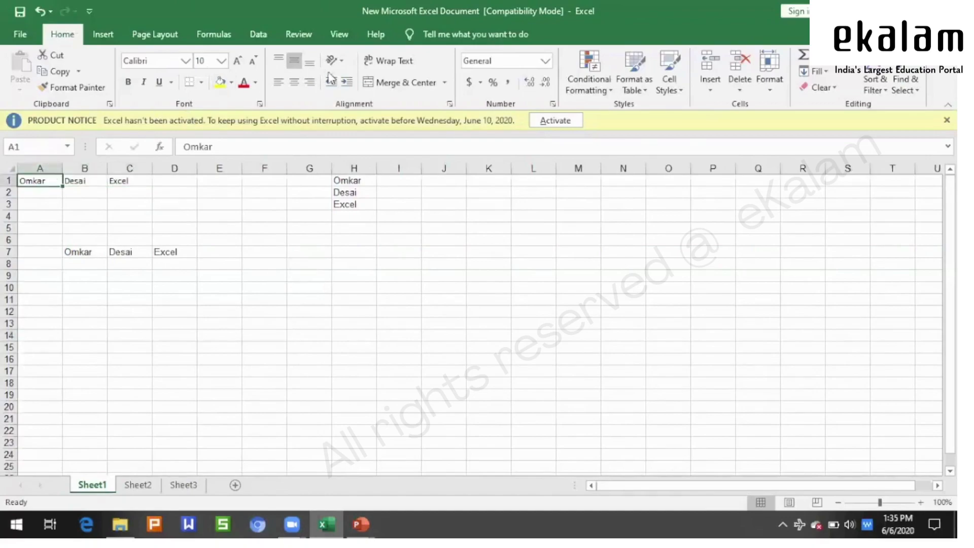
left_click(221, 61)
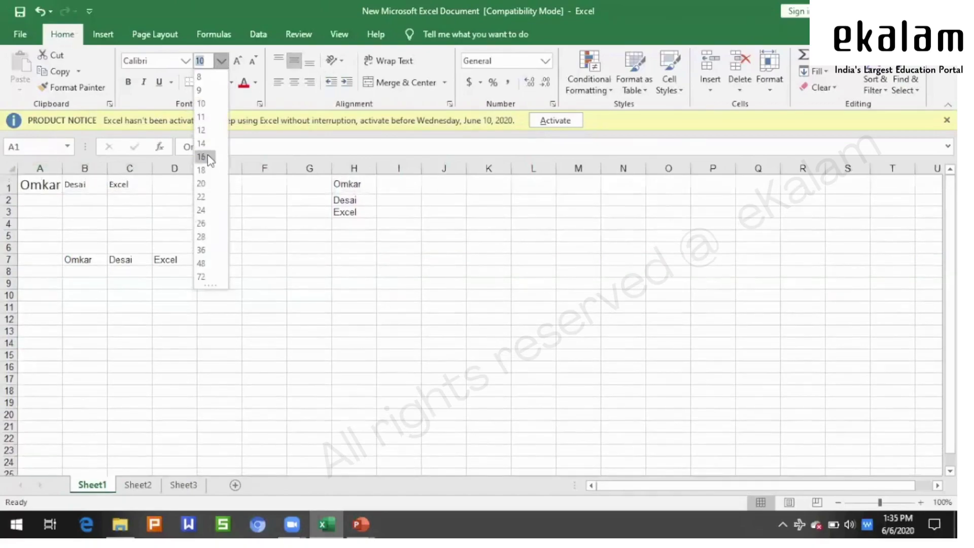
- Enlarge the first name in A1 to size 16 and 'Excel' in C1 to 28, widening column C
left_click(201, 157)
left_click(135, 187)
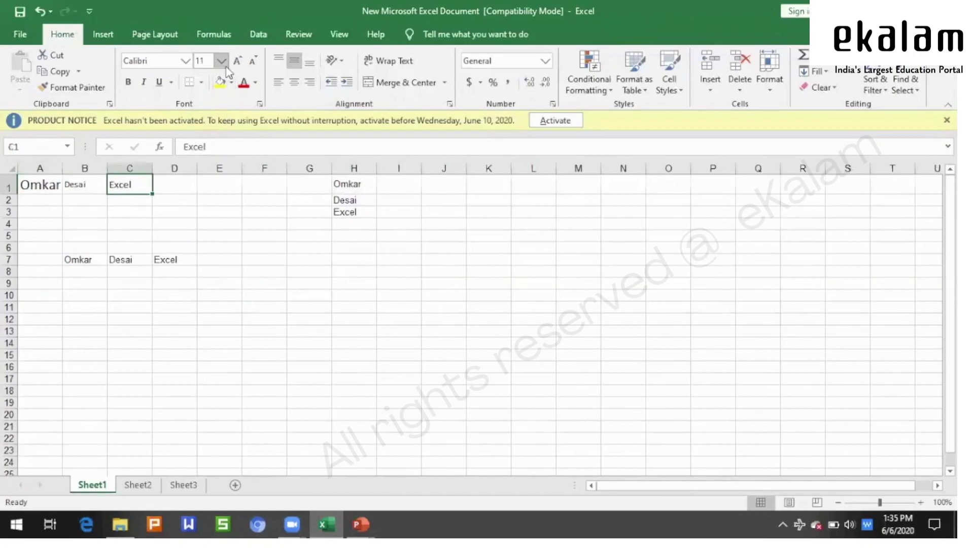
left_click(222, 62)
left_click(205, 236)
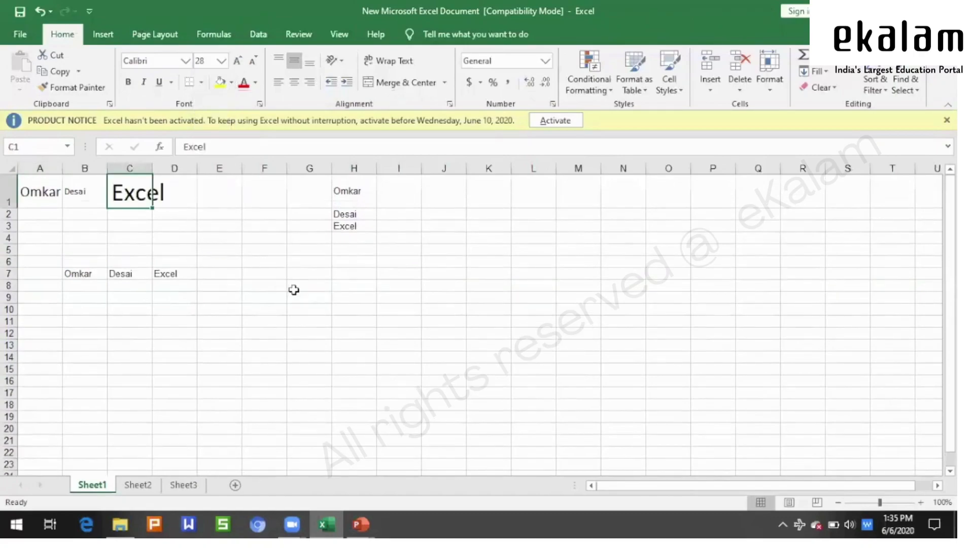
left_click(293, 286)
left_click_drag(159, 166, 170, 167)
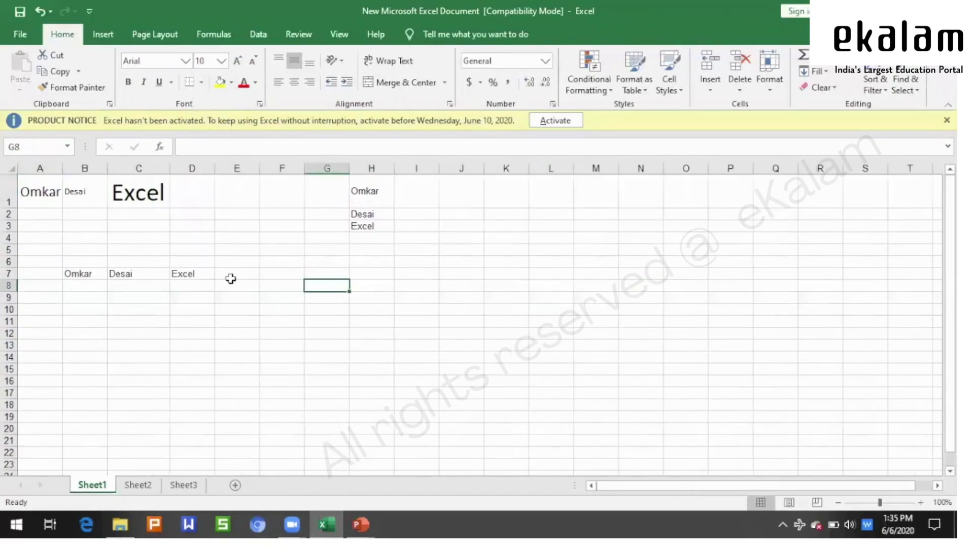
left_click(232, 276)
- Raise the C1 text to 72 with Increase Font Size, then reduce it to 36
left_click(143, 197)
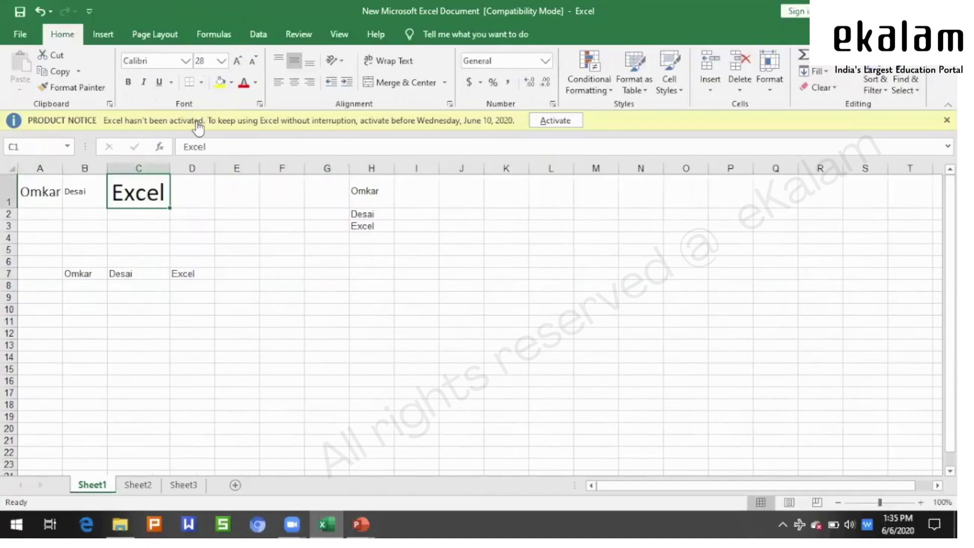
left_click(235, 61)
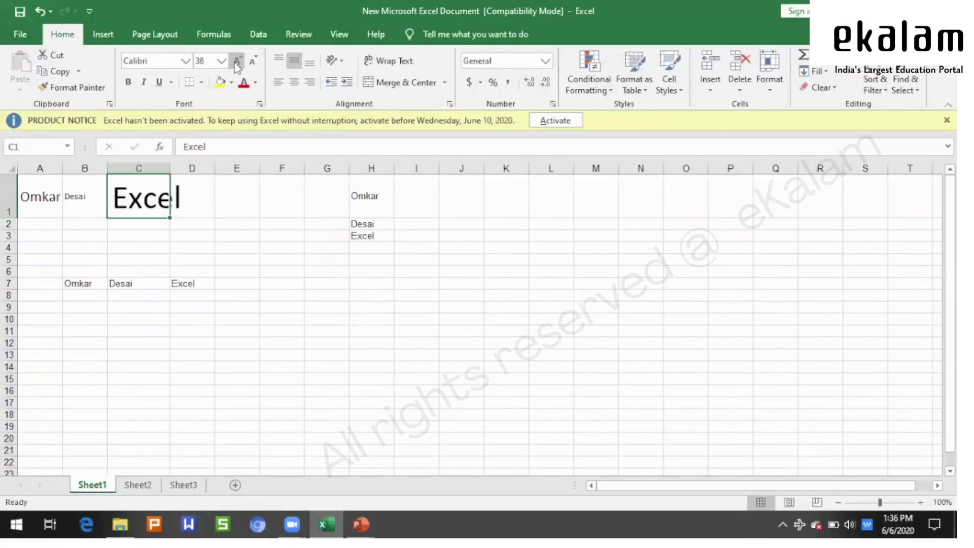
left_click(234, 60)
left_click(236, 62)
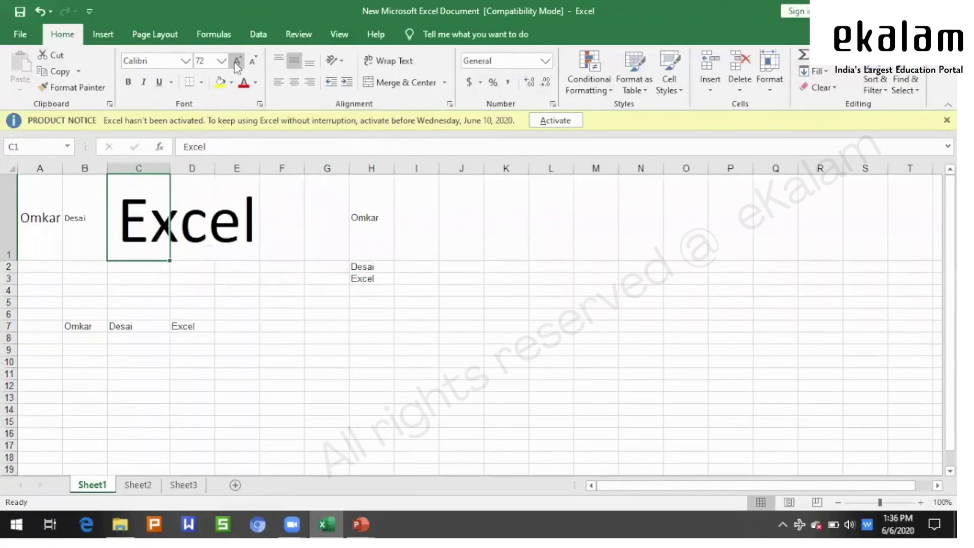
left_click(253, 65)
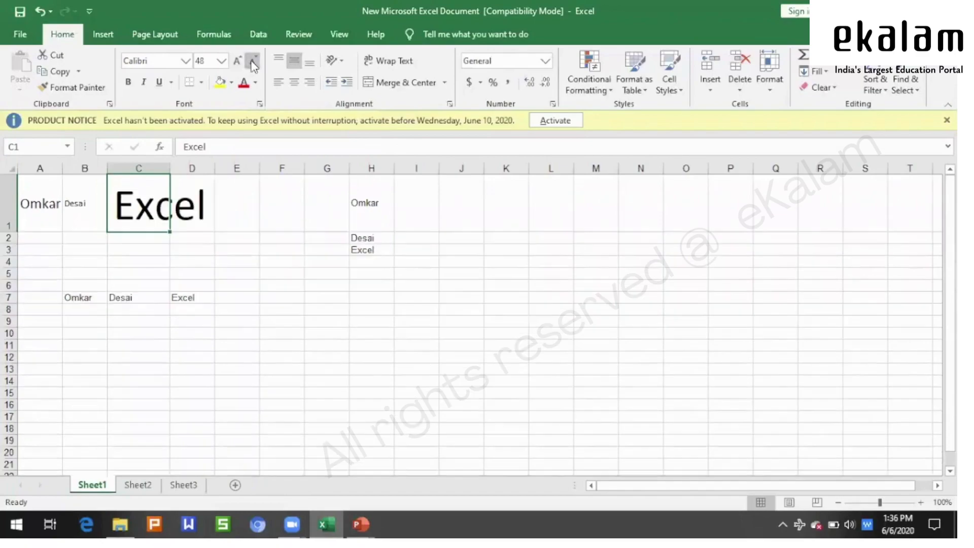
left_click(253, 64)
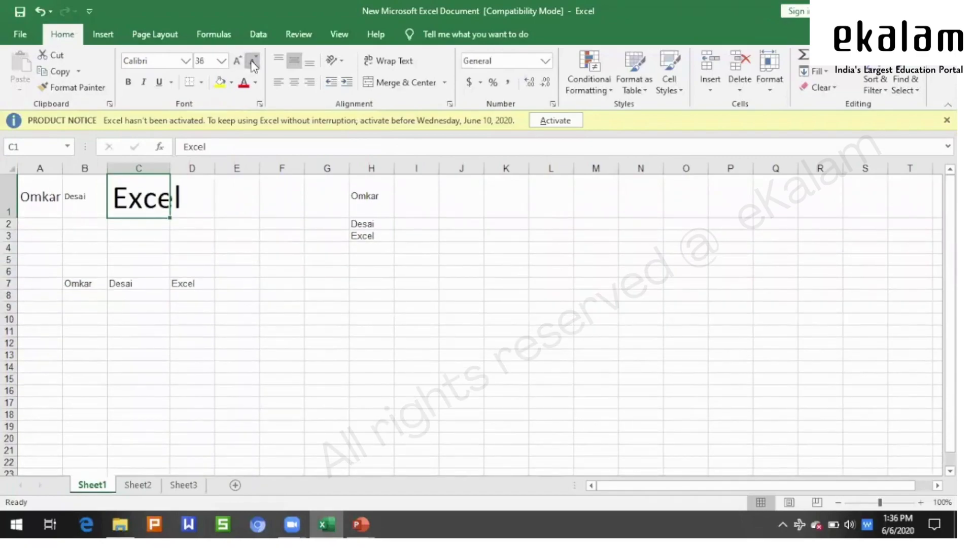
left_click(279, 329)
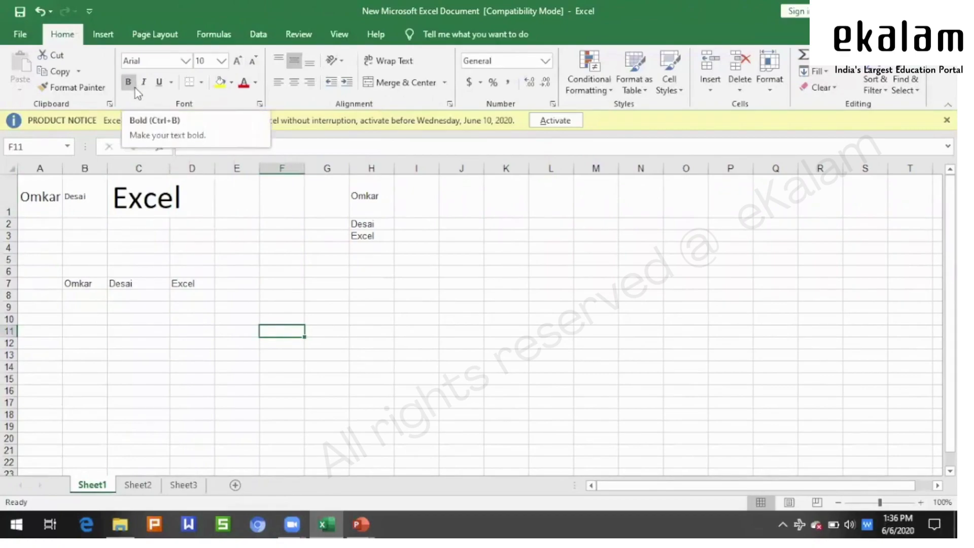
- Bold the first name, surname and 'Excel' in B7:D7
left_click(134, 318)
left_click_drag(88, 281, 176, 283)
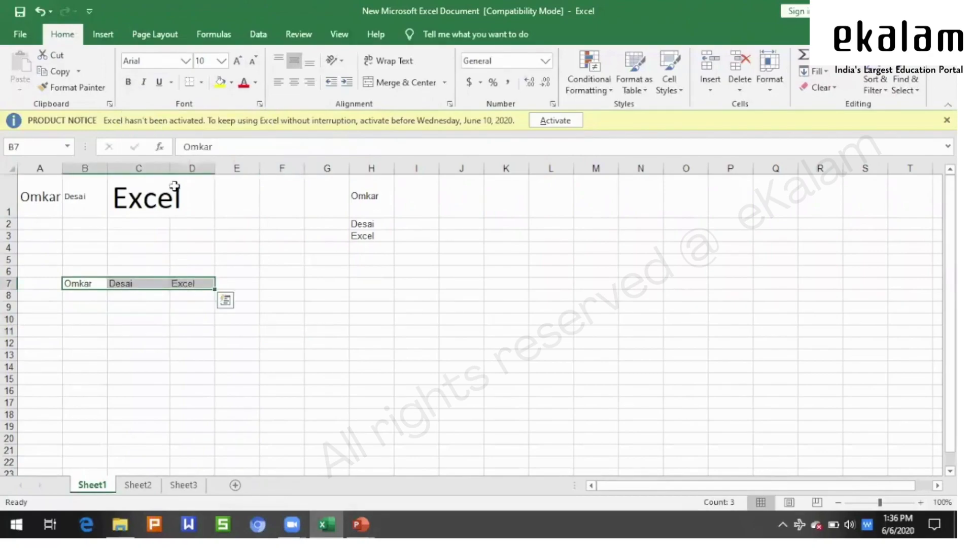
left_click(128, 84)
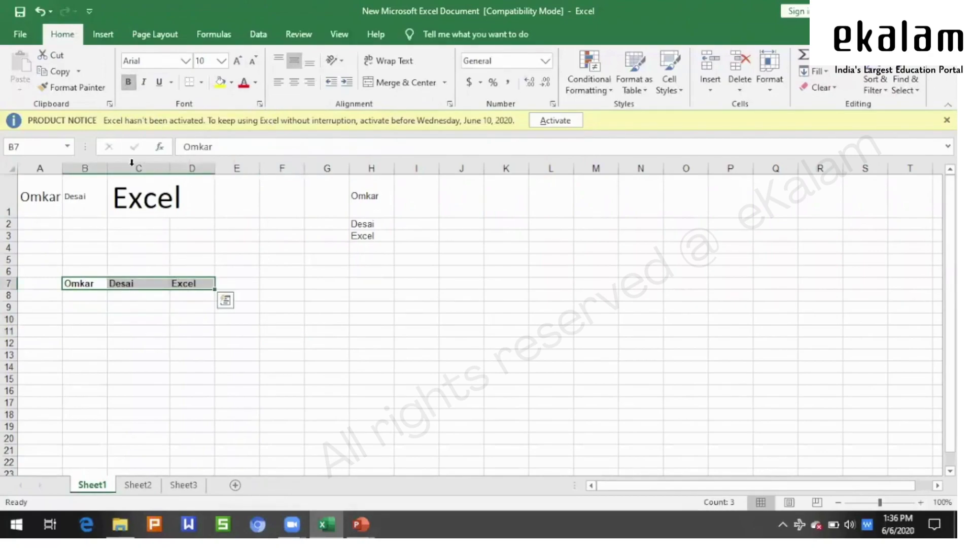
left_click(335, 333)
left_click(95, 281)
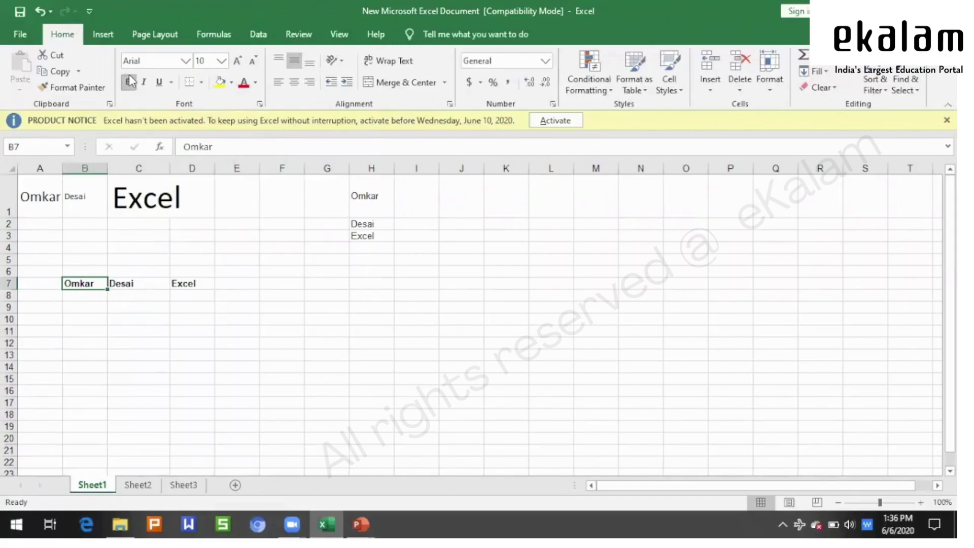
left_click(198, 379)
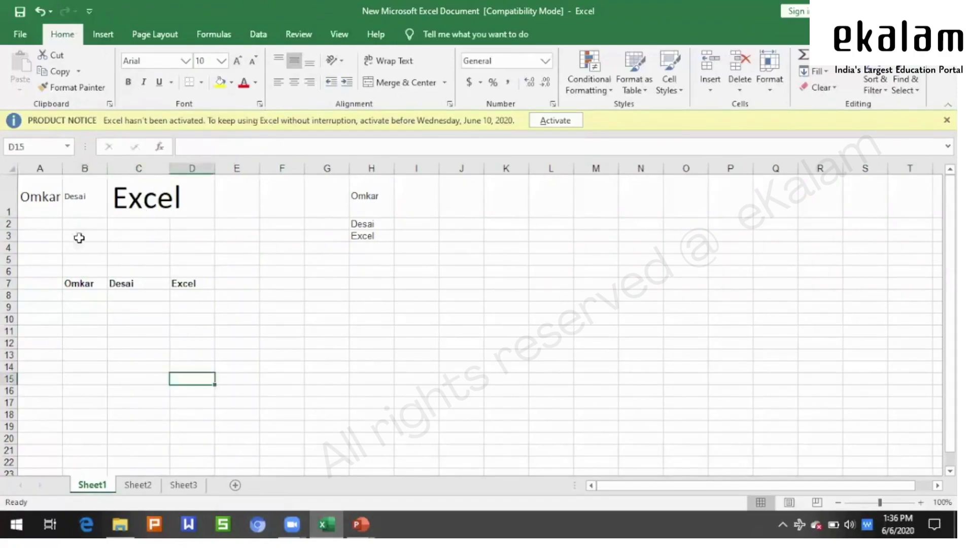
left_click(54, 195)
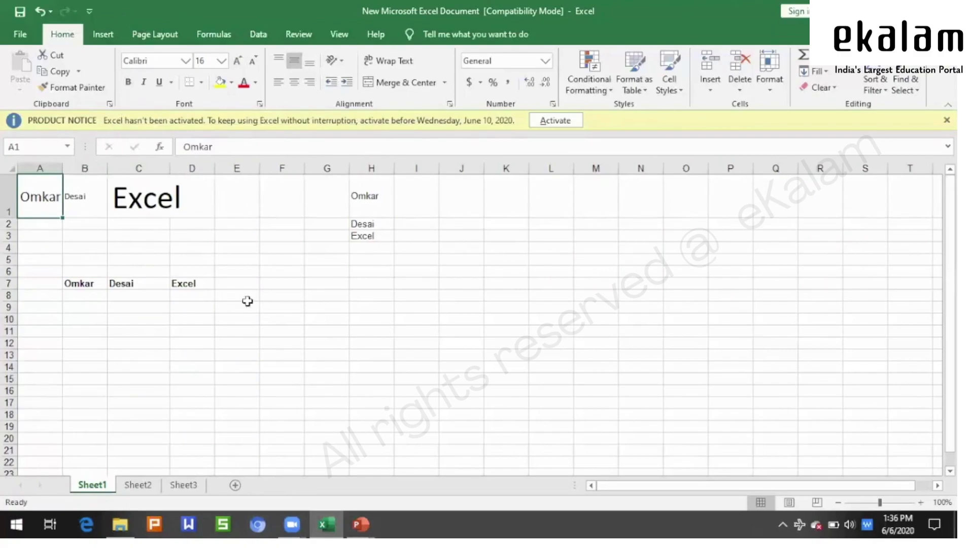
- Make the first name in A1 italic with a double underline
left_click(146, 84)
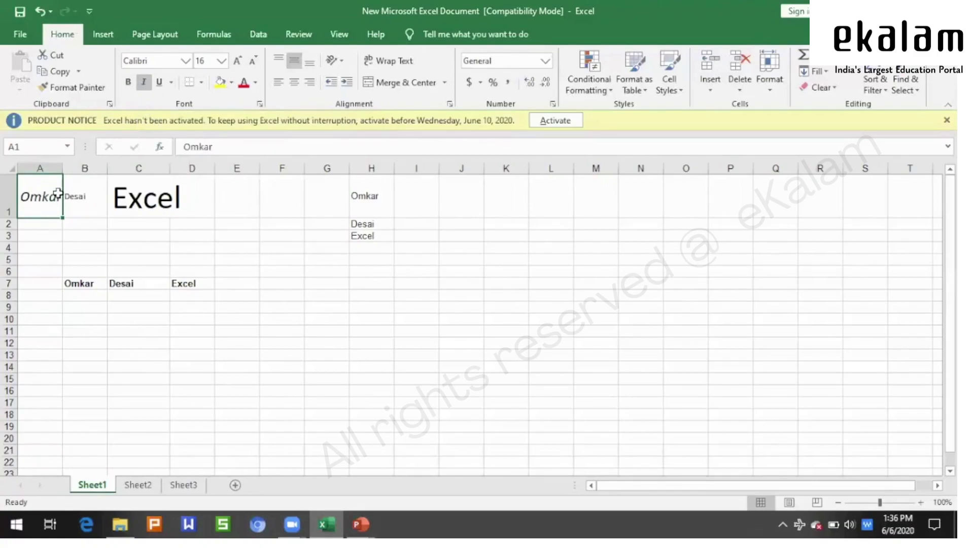
left_click(160, 83)
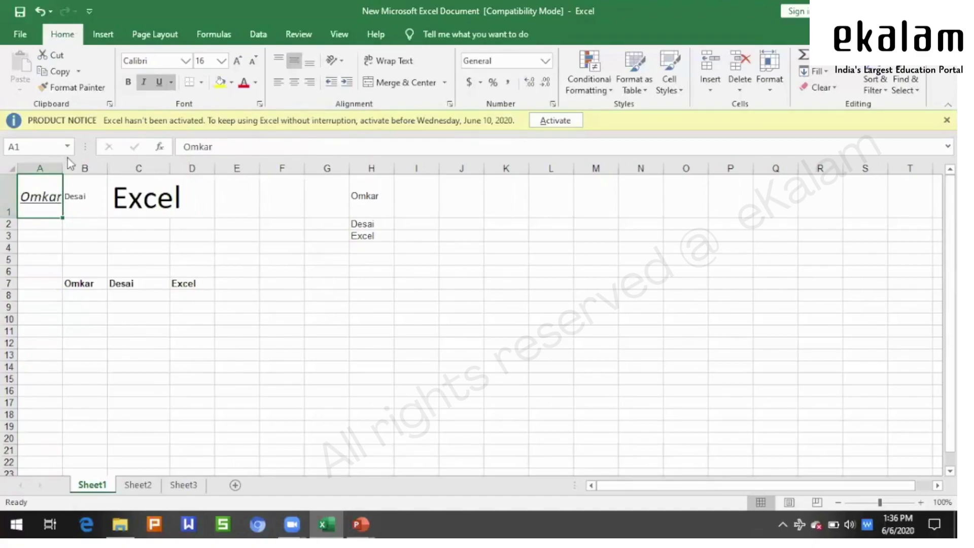
left_click(172, 83)
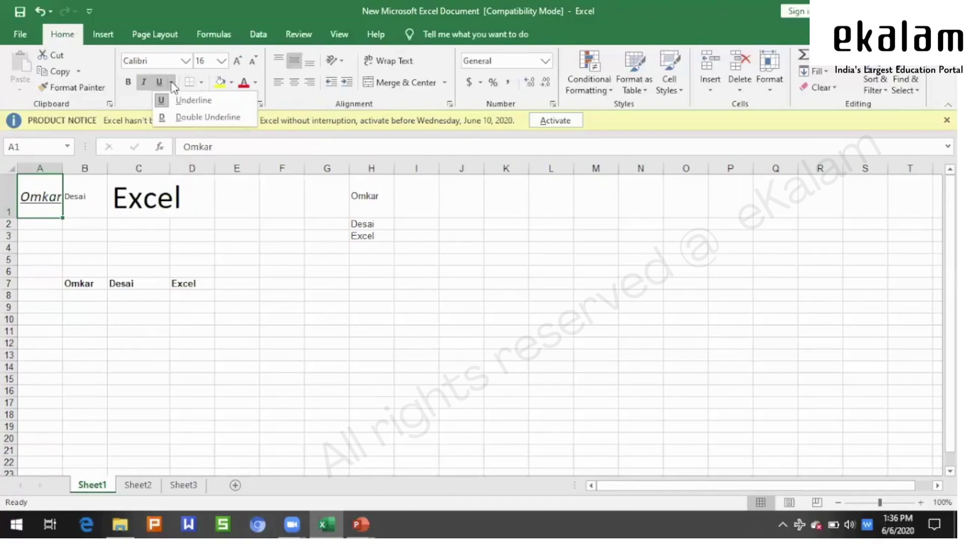
left_click(185, 120)
left_click(231, 318)
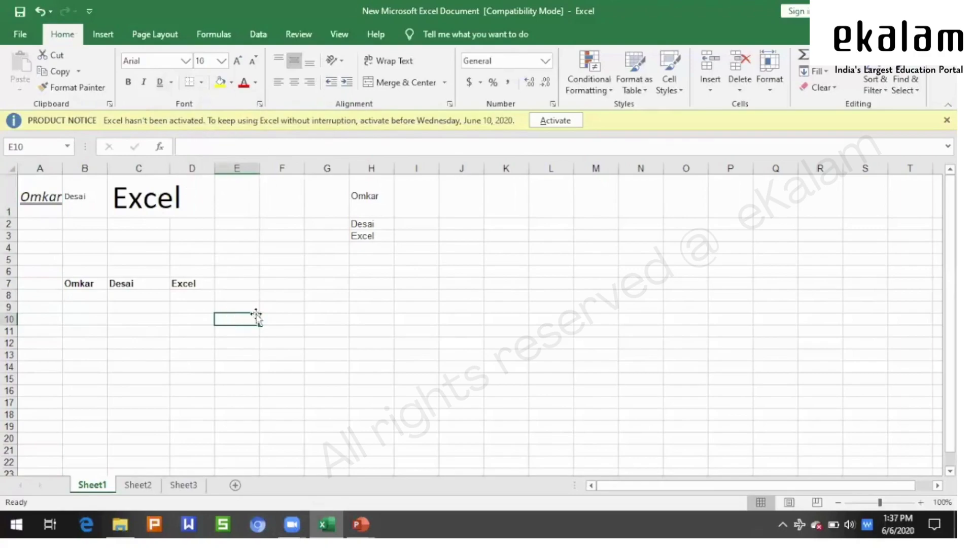
left_click(364, 295)
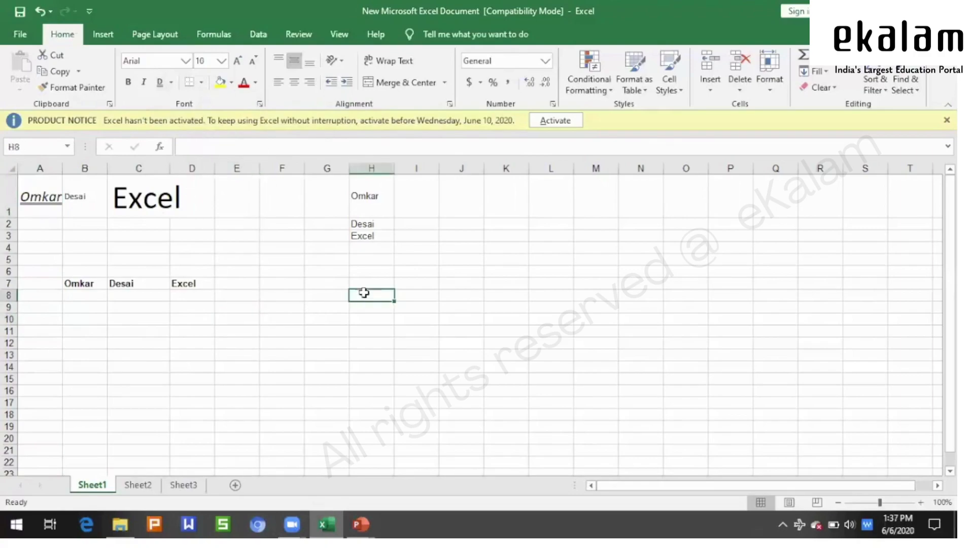
- Widen column C by dragging its header edge, then select the names in B7:D7
left_click(202, 84)
left_click(642, 341)
left_click_drag(167, 162, 187, 162)
left_click(481, 306)
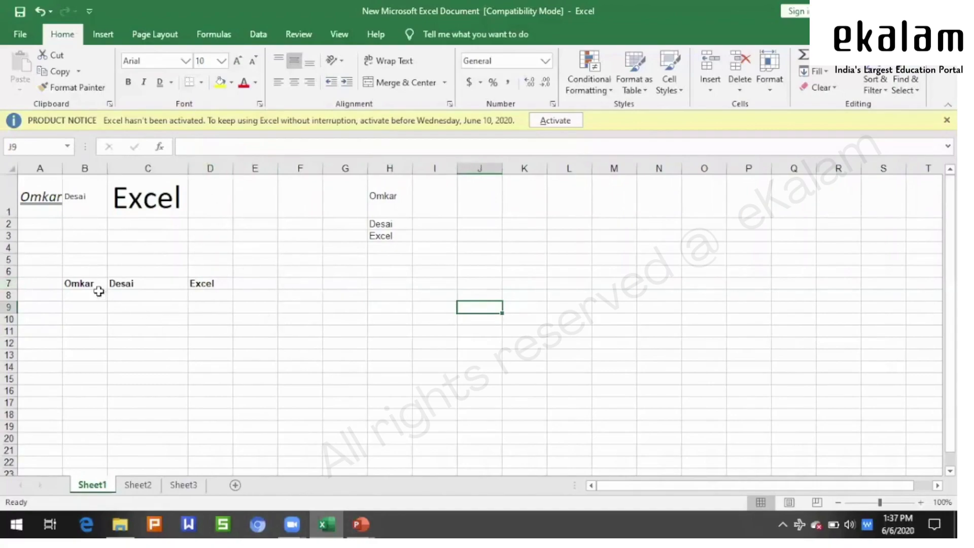
left_click_drag(91, 283, 206, 283)
left_click(263, 315)
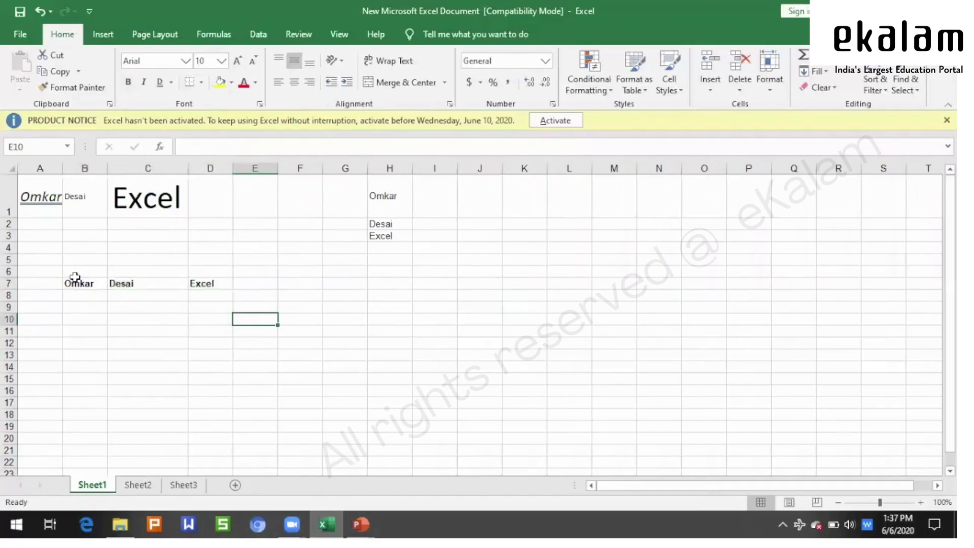
left_click_drag(77, 284, 200, 283)
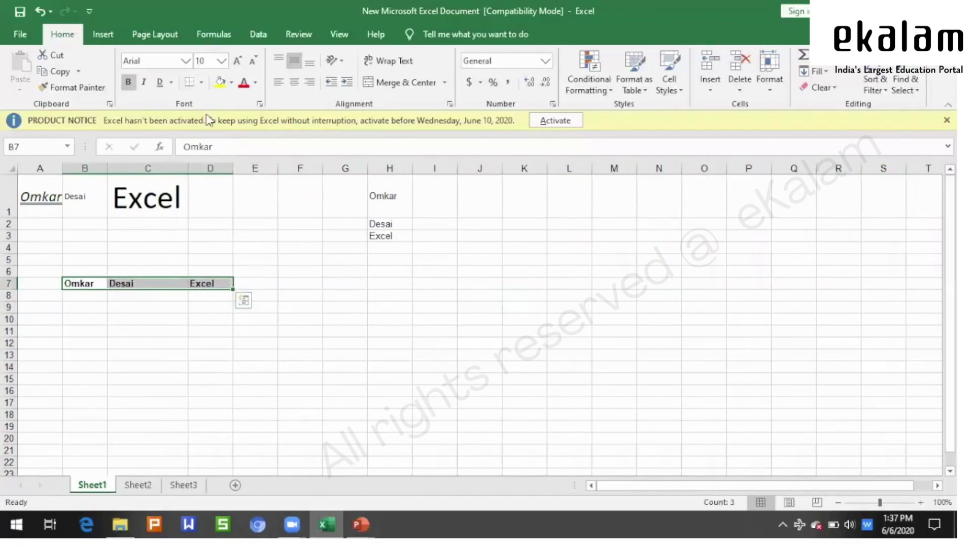
left_click(202, 83)
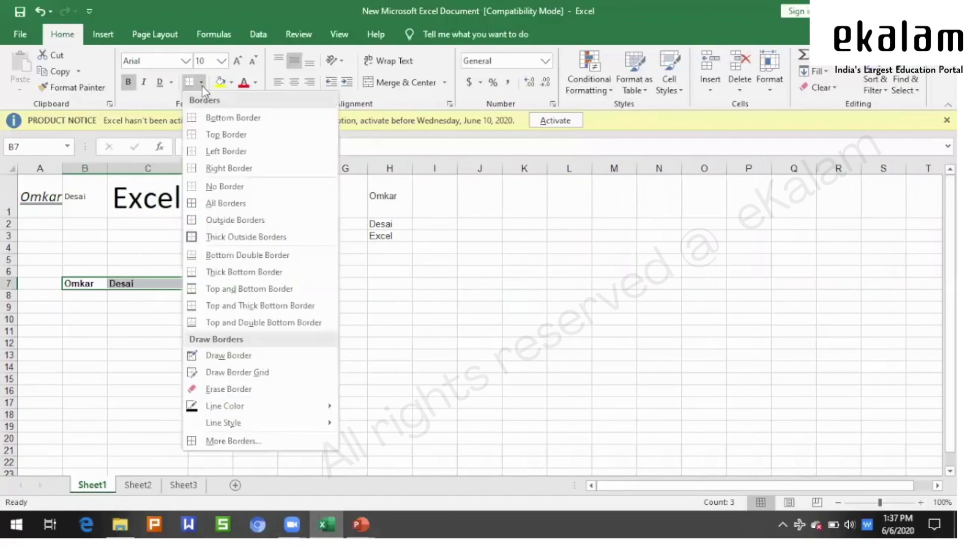
left_click(234, 118)
left_click(340, 284)
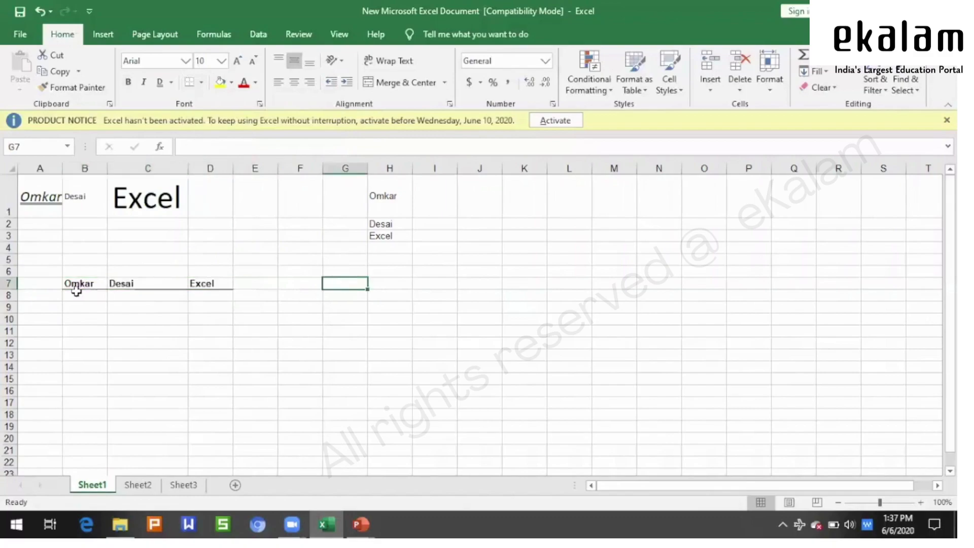
left_click_drag(82, 282, 202, 283)
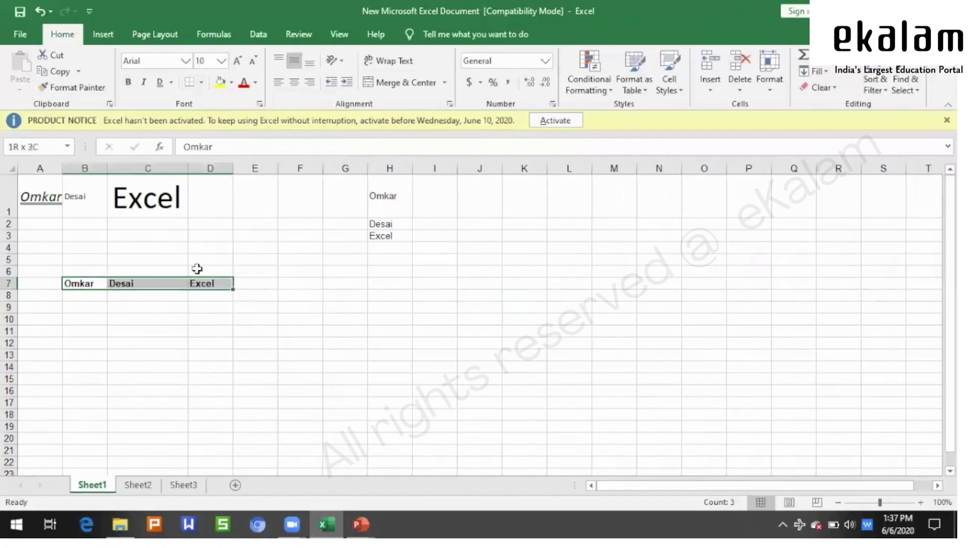
left_click(202, 87)
left_click(221, 137)
left_click(350, 327)
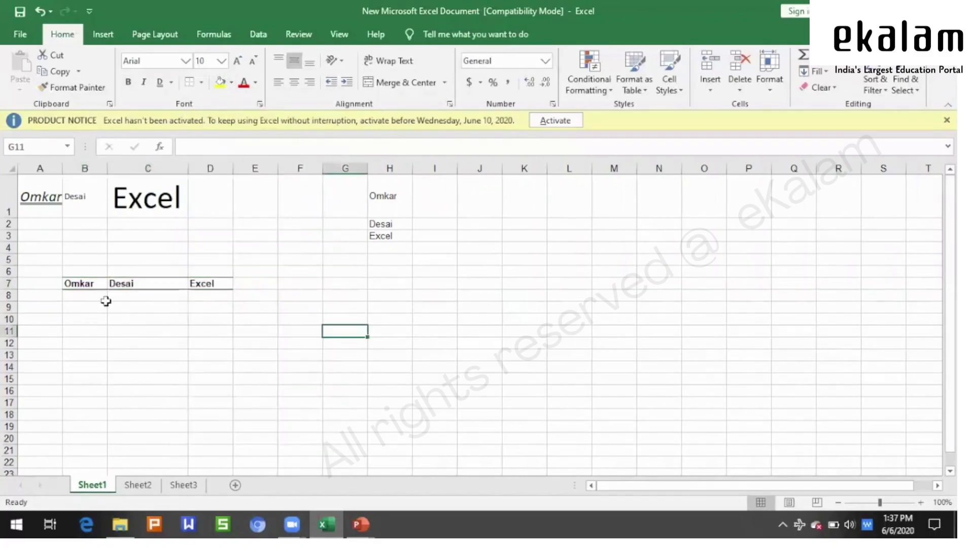
left_click(183, 318)
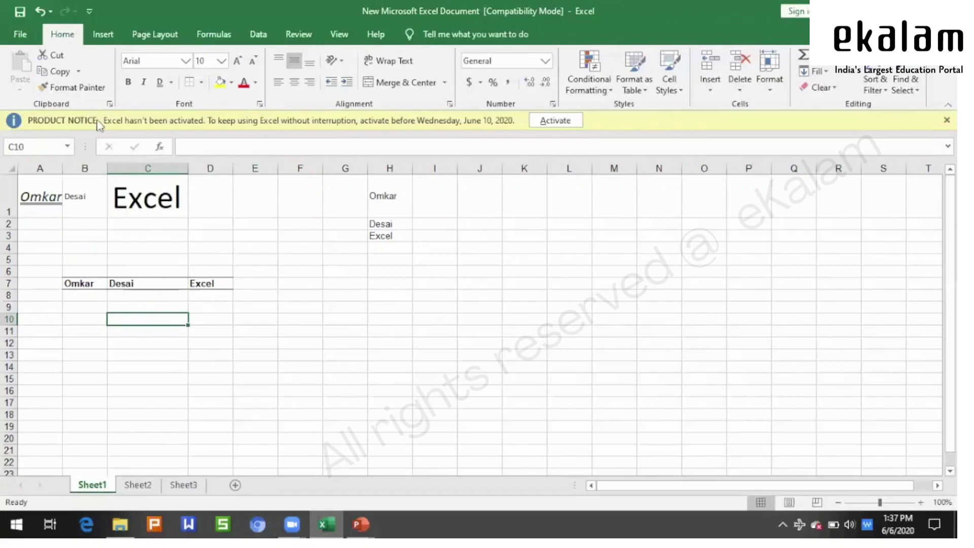
left_click(73, 87)
key("Escape")
left_click(305, 364)
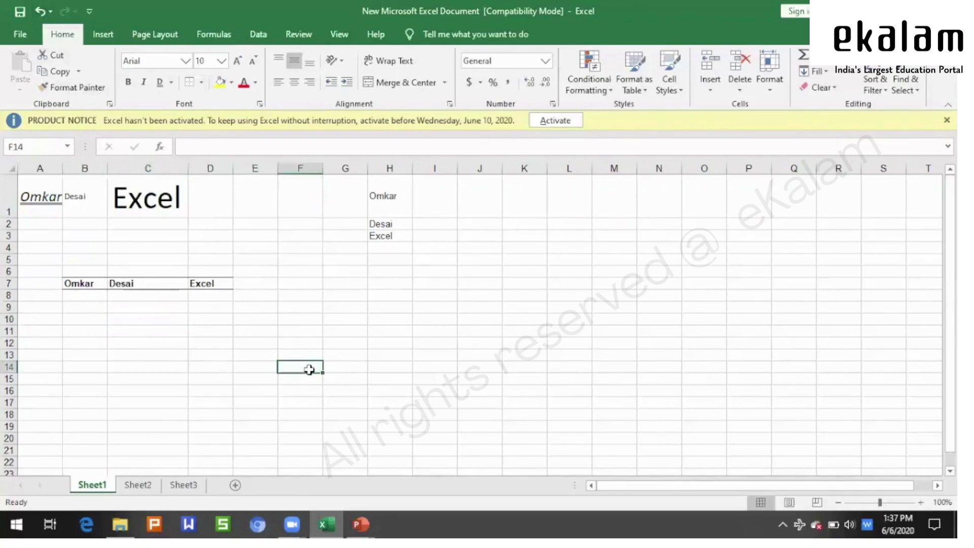
key("ctrl+z")
left_click(200, 345)
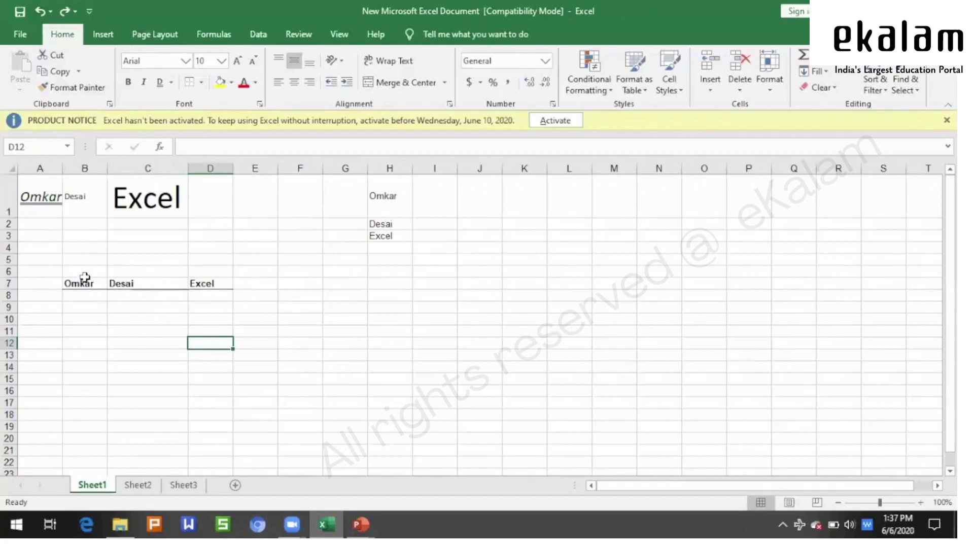
key("ctrl+z")
left_click(330, 319)
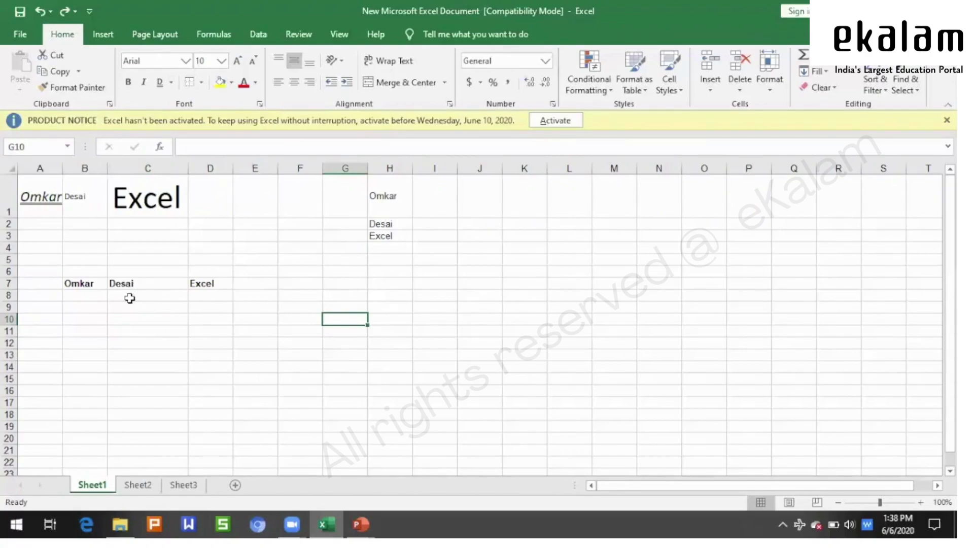
- Apply a yellow fill to the block A10:C13 below row 7
left_click(210, 296)
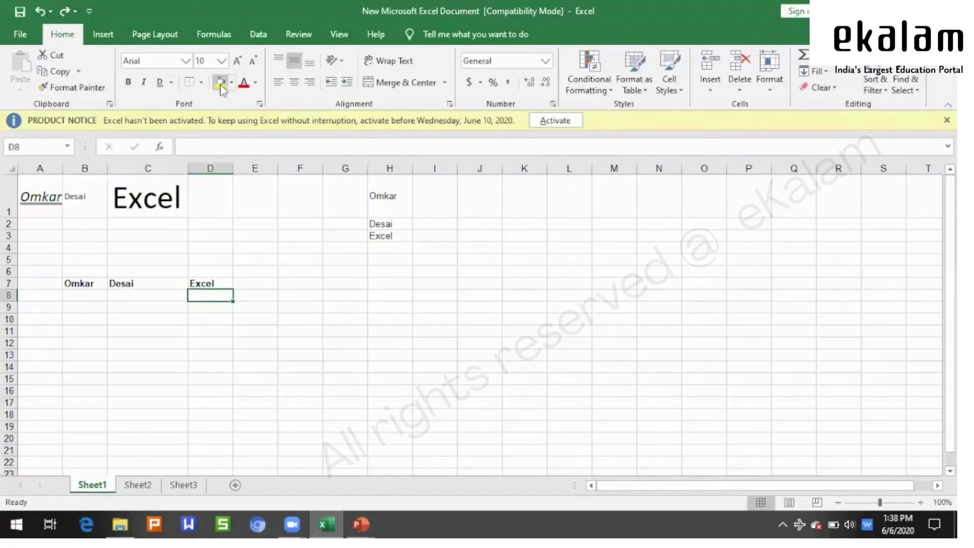
left_click(257, 364)
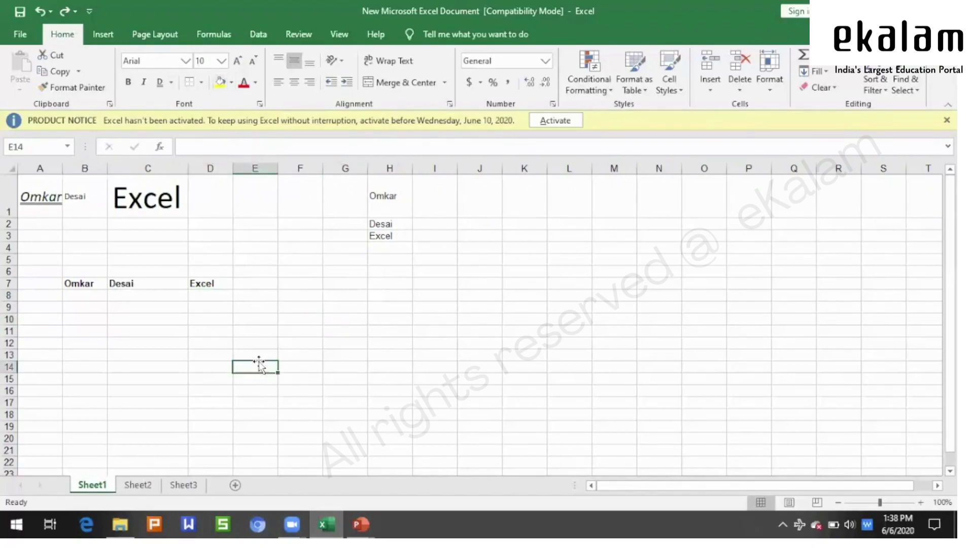
left_click(89, 282)
left_click_drag(46, 319, 147, 355)
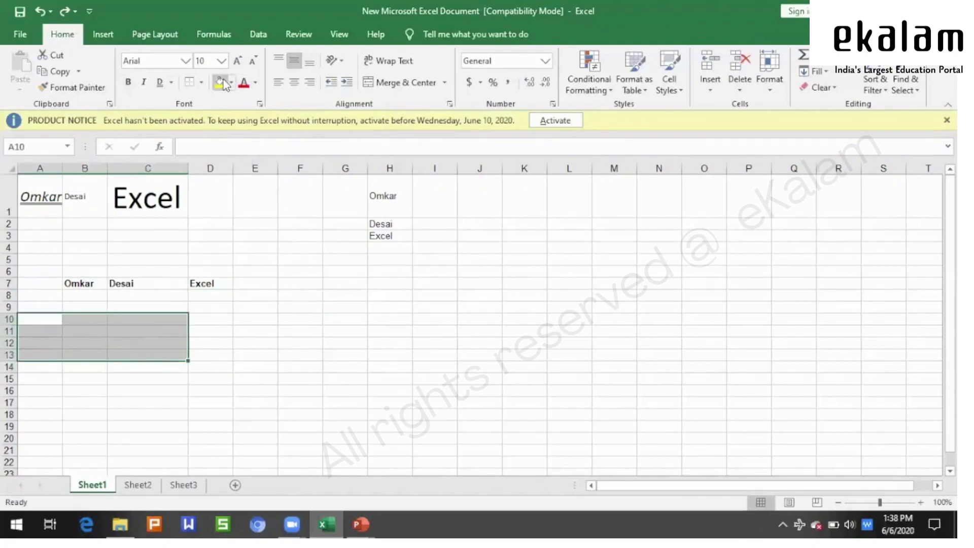
left_click(226, 87)
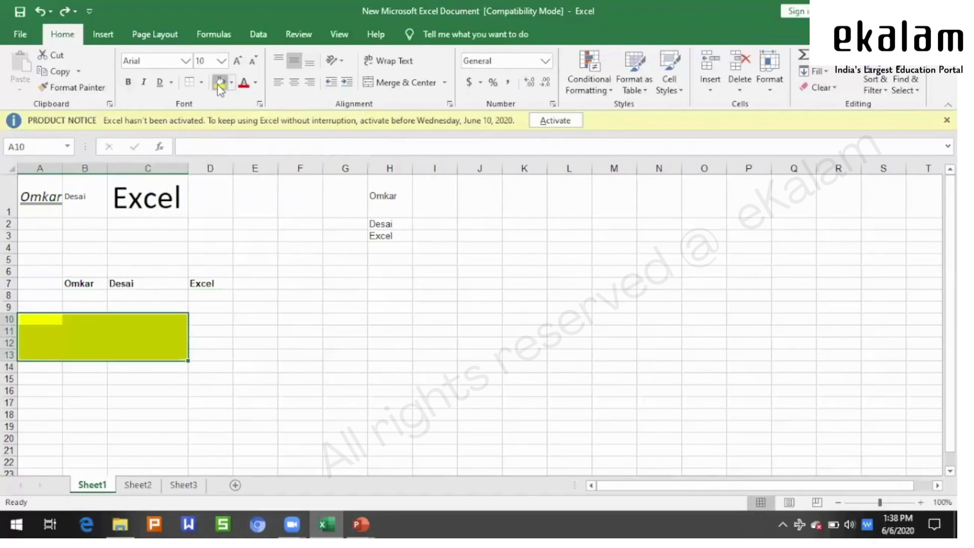
left_click(254, 388)
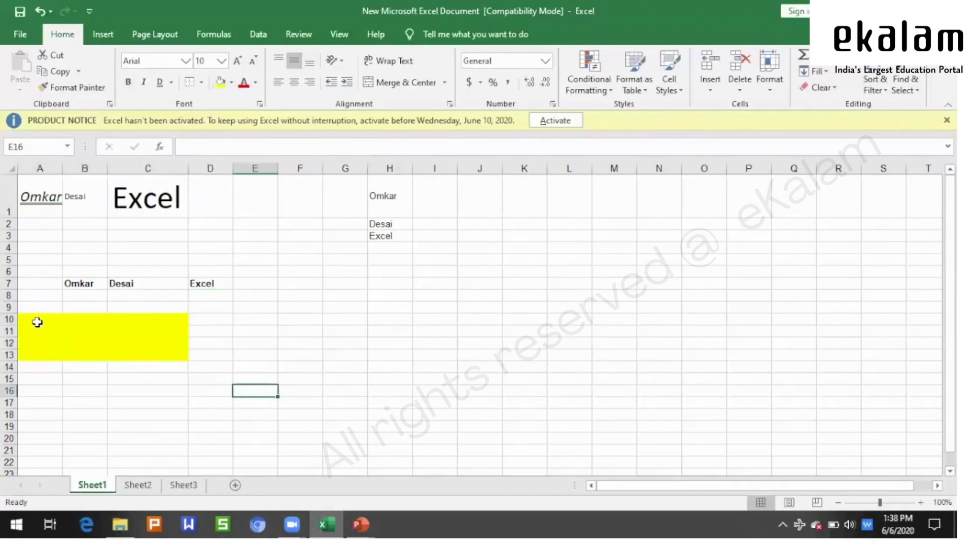
left_click_drag(36, 321, 142, 352)
left_click(345, 354)
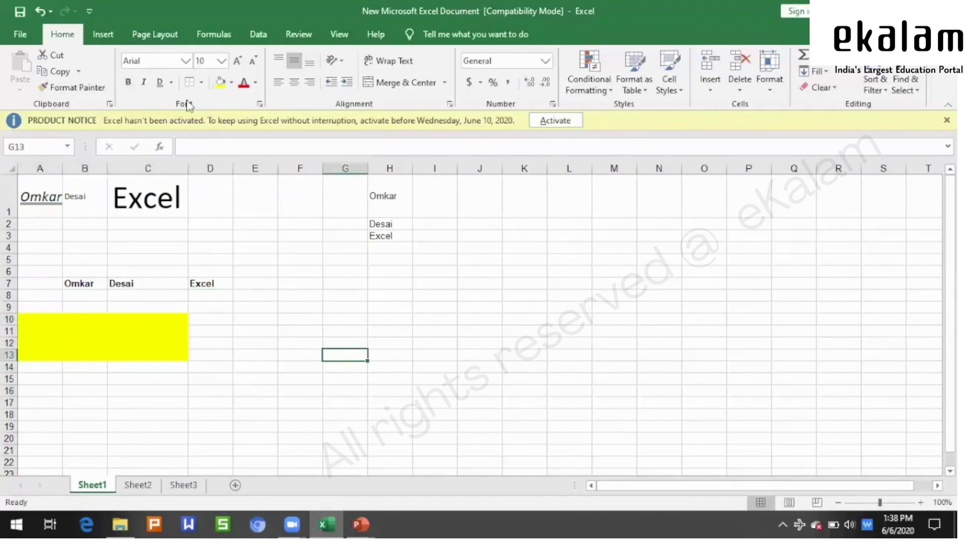
left_click(245, 381)
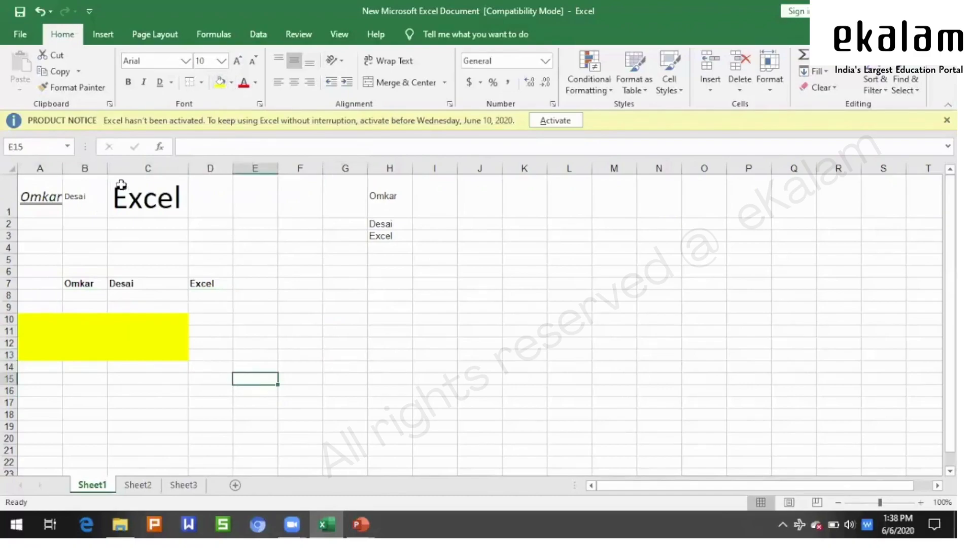
left_click_drag(33, 315, 171, 354)
left_click(264, 319)
left_click_drag(26, 317, 145, 360)
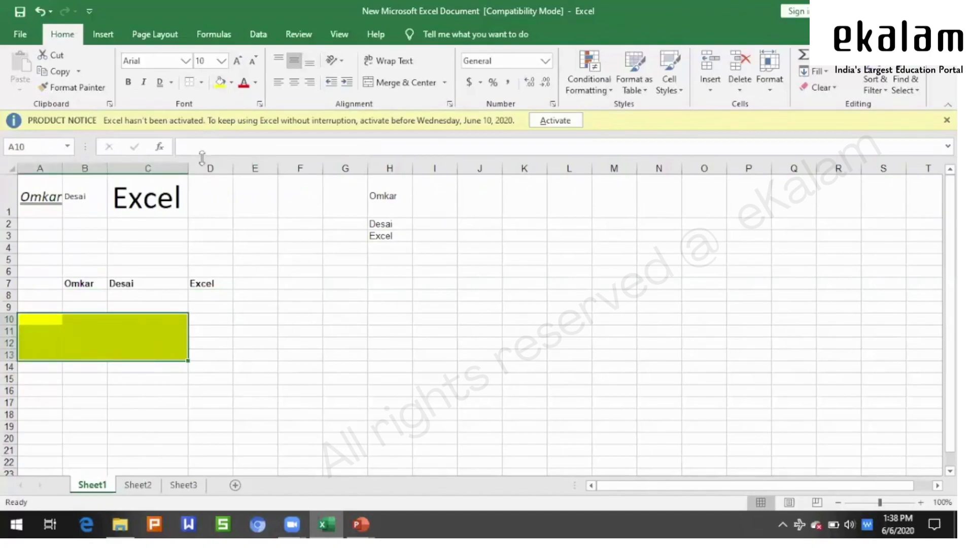
- Put All Borders gridlines on every cell of A10:C13
left_click(201, 83)
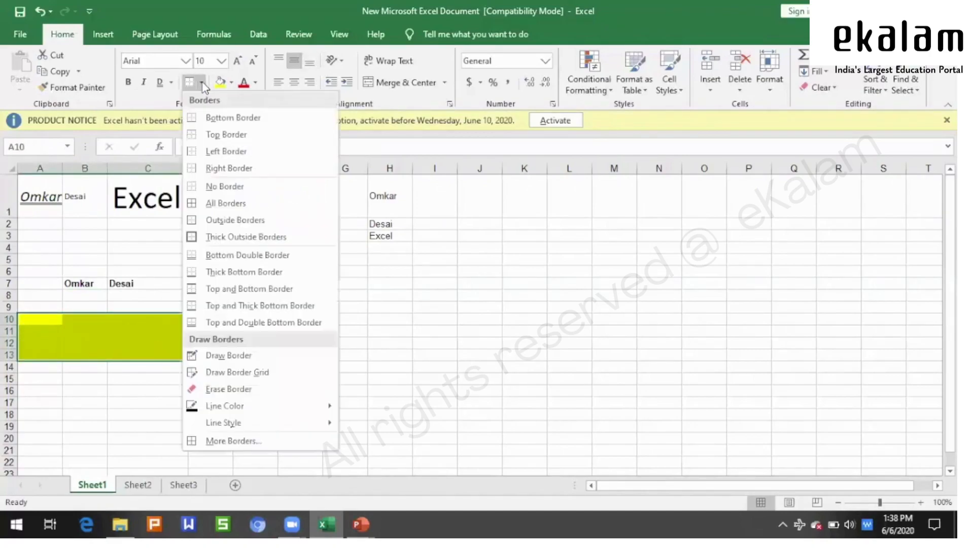
left_click(223, 207)
left_click(289, 332)
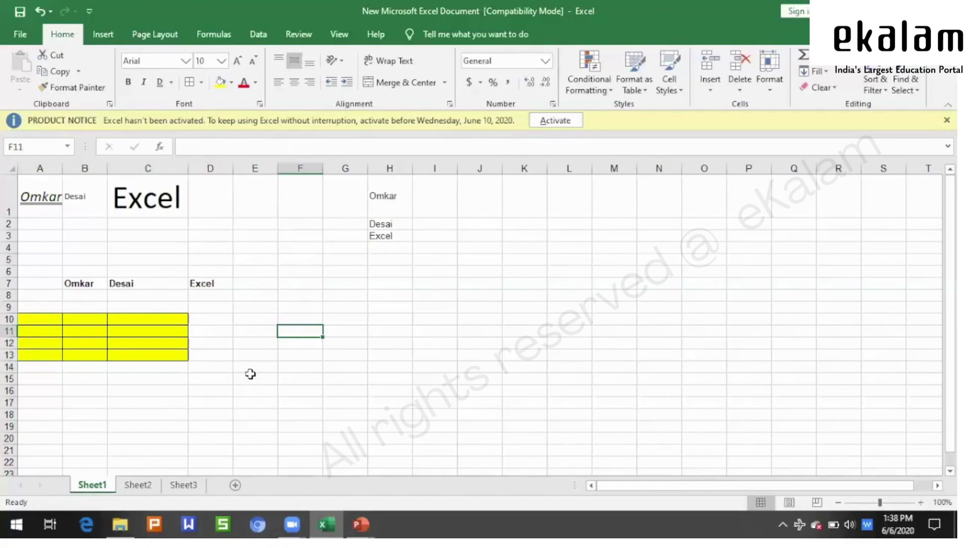
key("ctrl+z")
left_click(253, 385)
left_click_drag(37, 320, 162, 359)
left_click(189, 82)
left_click(398, 401)
- Add a Thick Outside Border around the yellow block A10:C13
left_click_drag(43, 319, 164, 352)
left_click(202, 82)
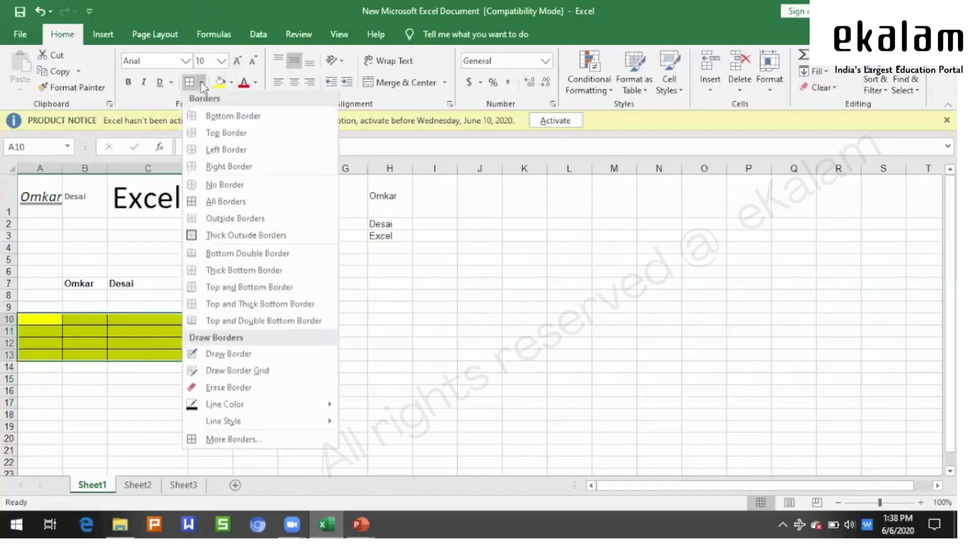
left_click(208, 231)
left_click(274, 343)
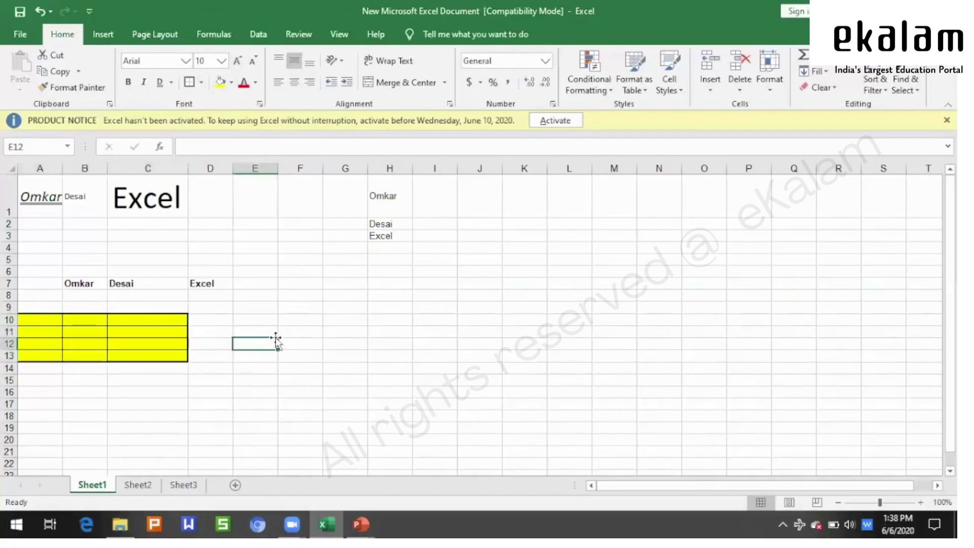
left_click(201, 82)
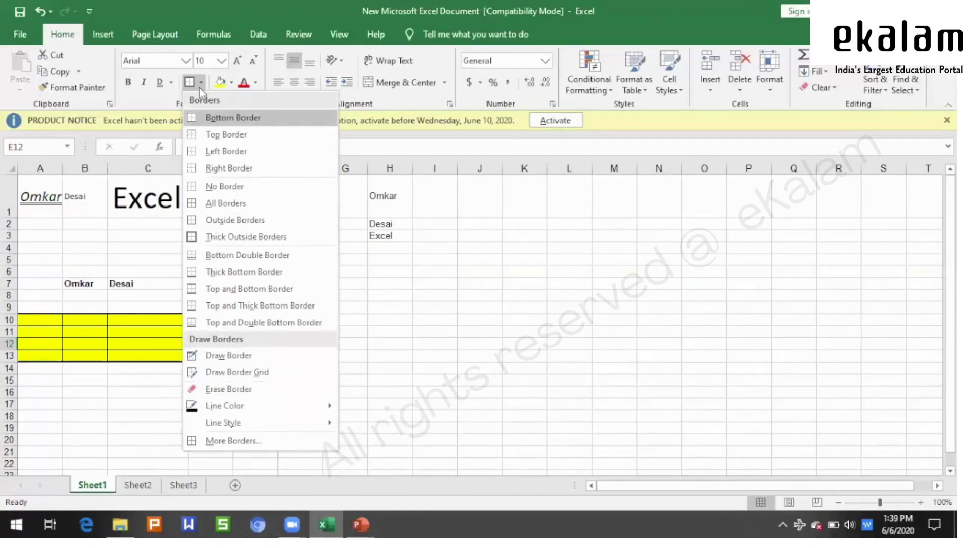
left_click(421, 319)
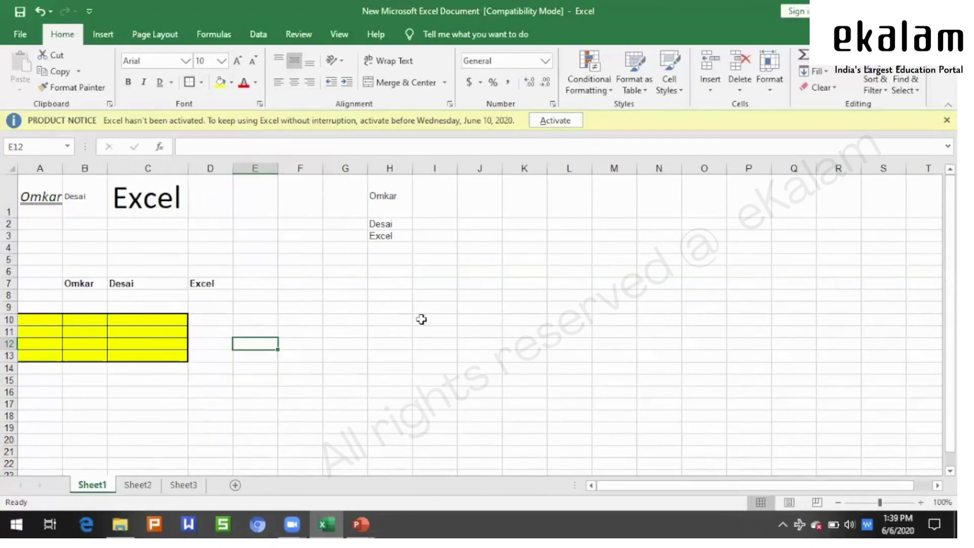
left_click(232, 82)
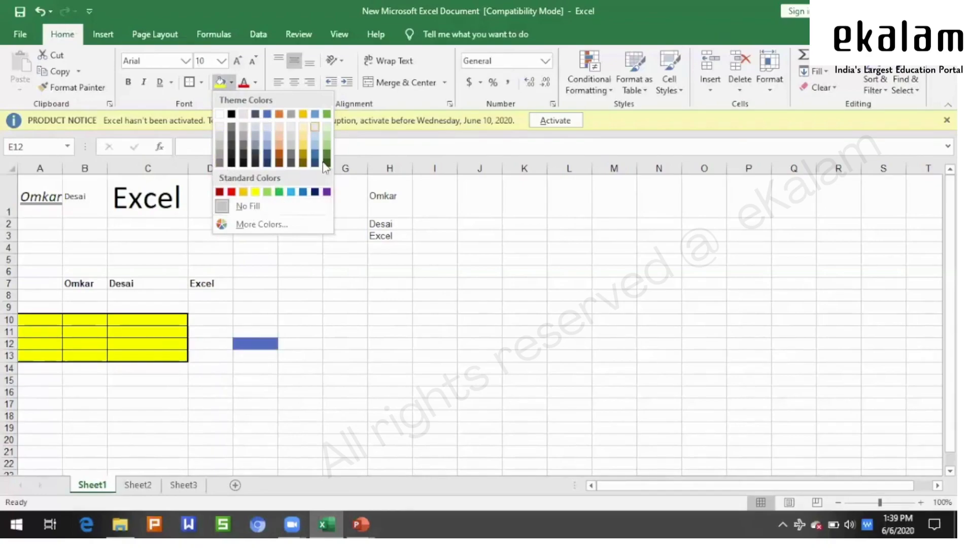
left_click(275, 225)
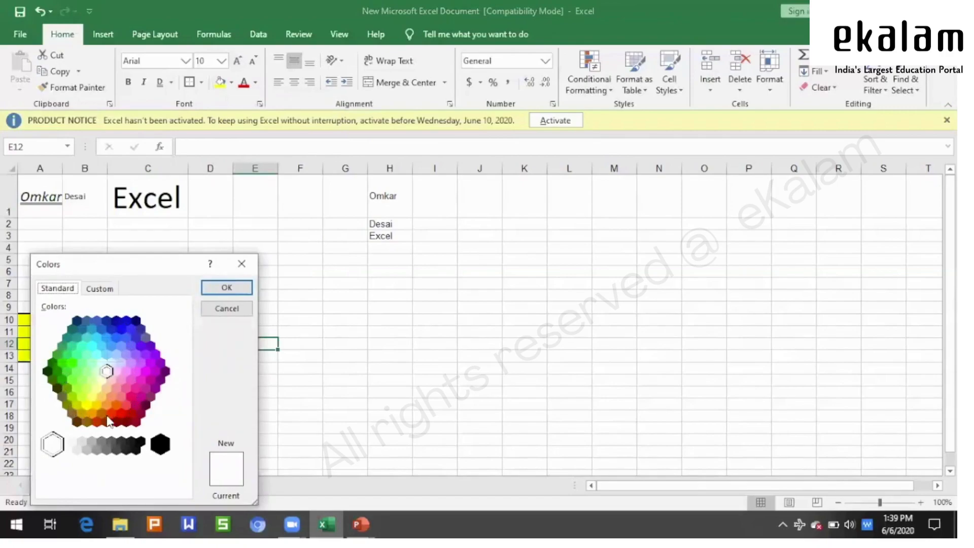
left_click(101, 288)
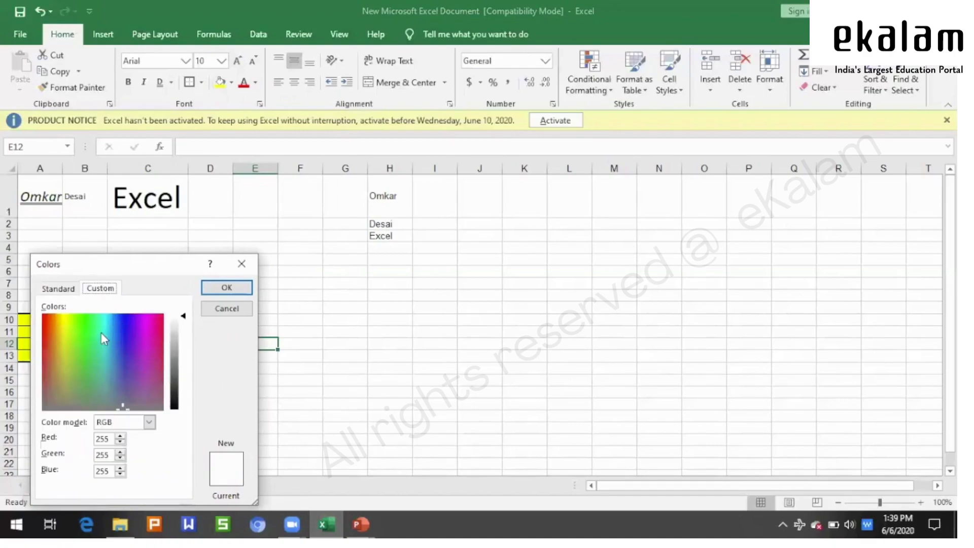
left_click(211, 310)
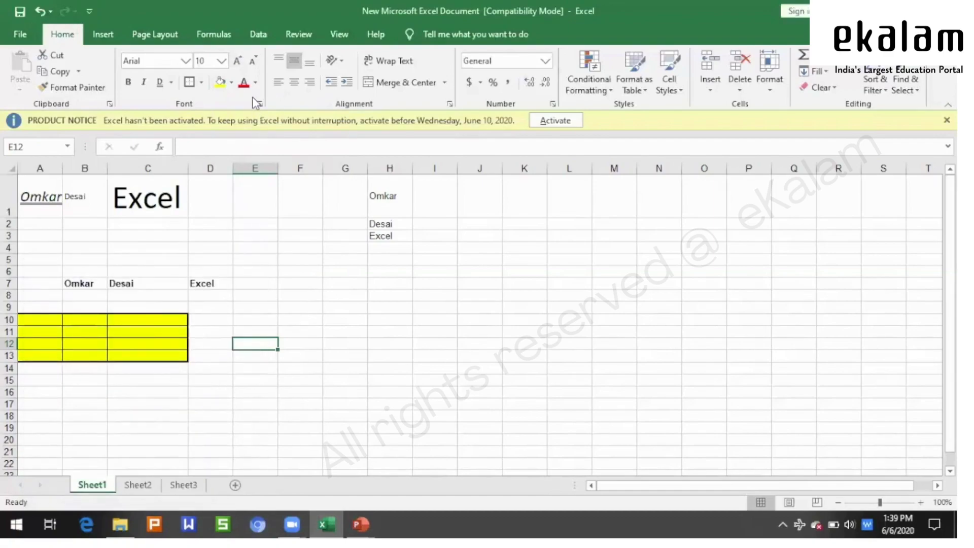
- Colour the text in H1:H3 orange
left_click(345, 293)
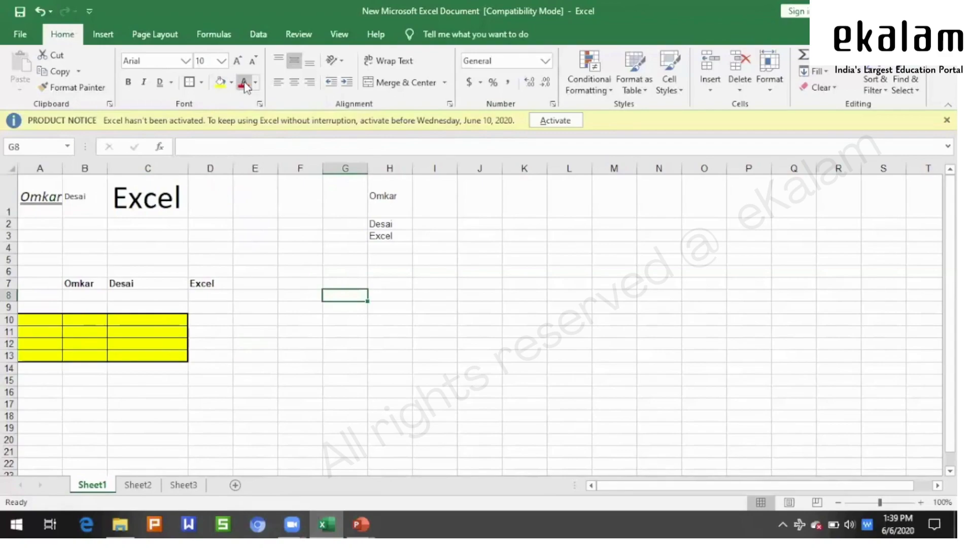
left_click(218, 200)
left_click_drag(49, 197, 152, 199)
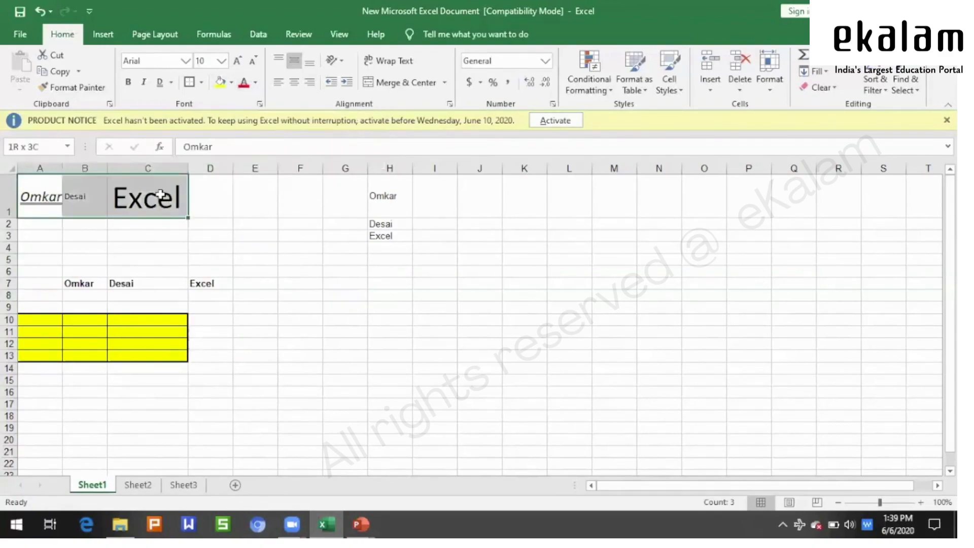
left_click(286, 262)
left_click_drag(374, 215, 385, 233)
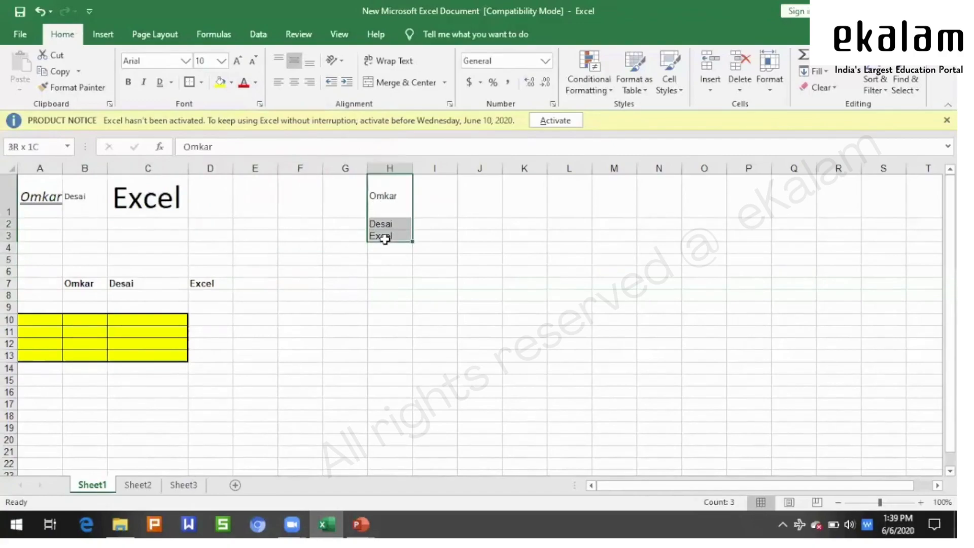
left_click(256, 83)
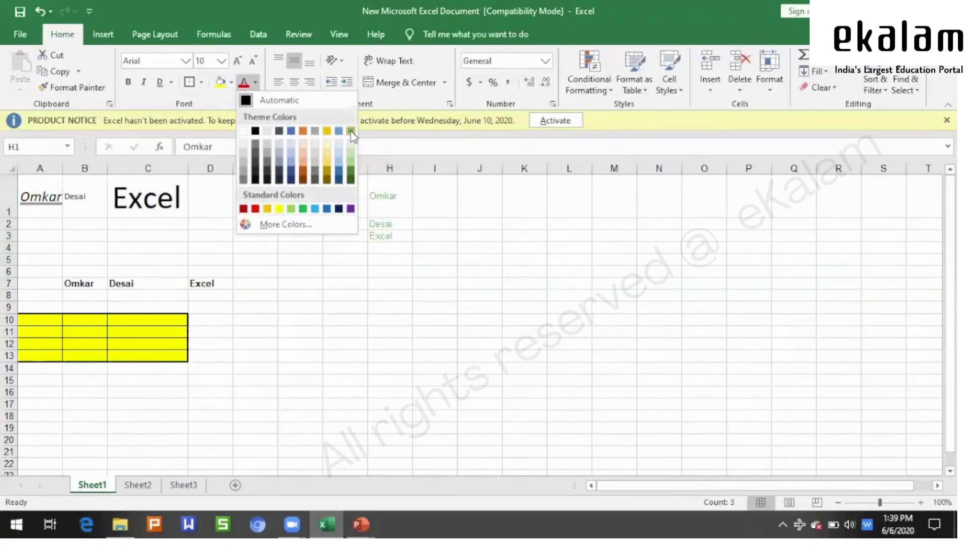
left_click(303, 132)
left_click(474, 294)
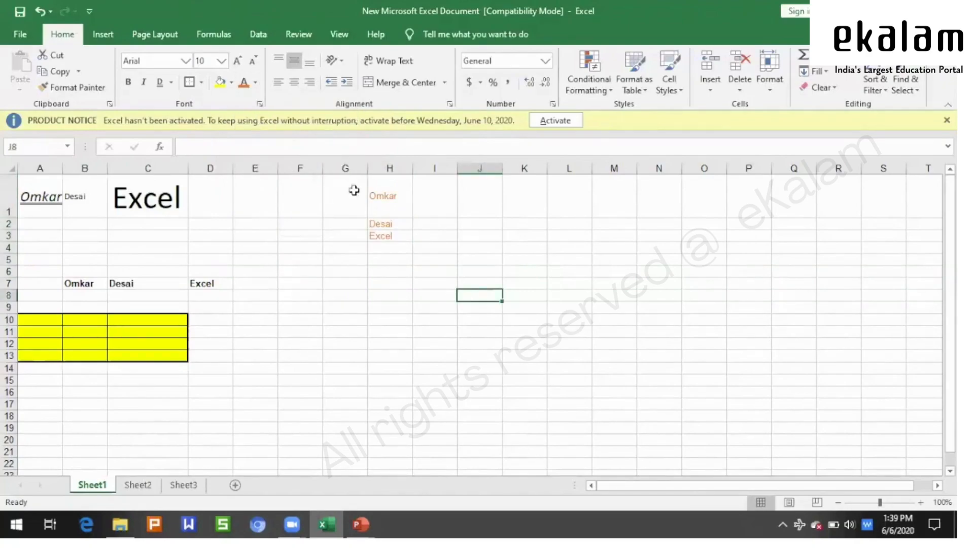
- Change the H1 text colour to standard red
left_click(383, 196)
left_click(255, 84)
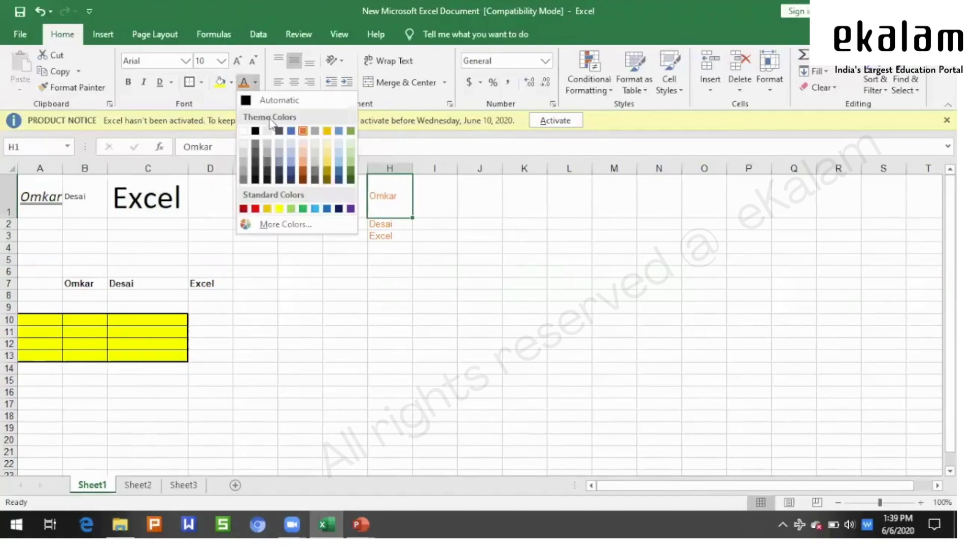
left_click(255, 209)
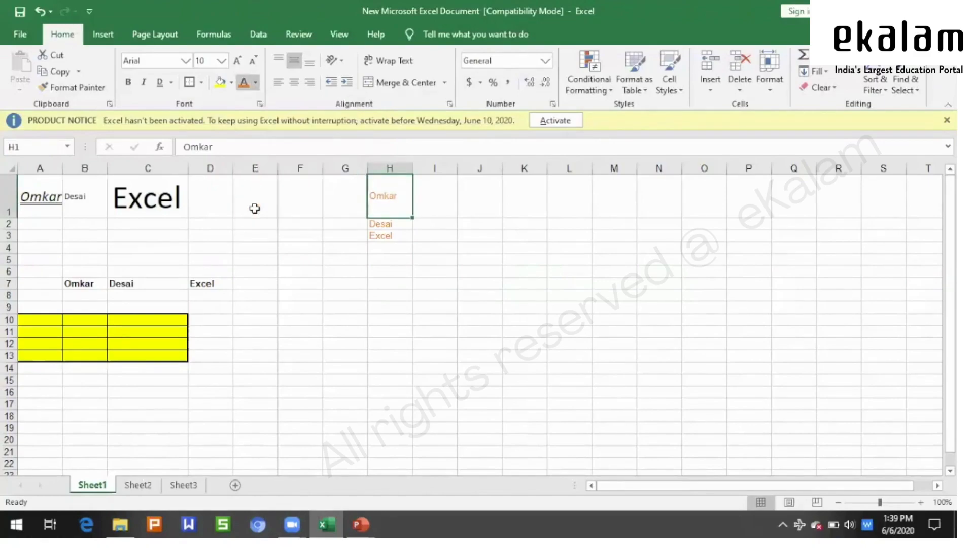
left_click(511, 247)
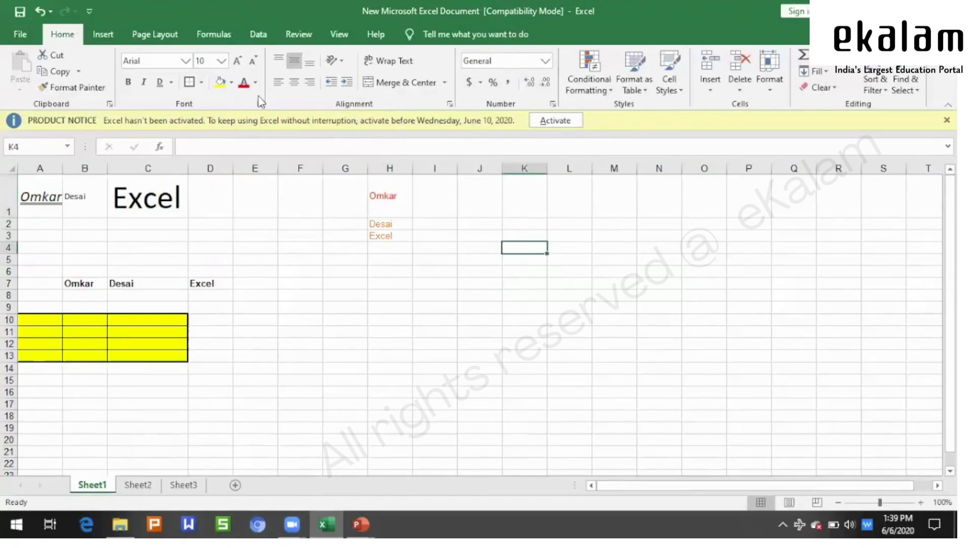
left_click(359, 278)
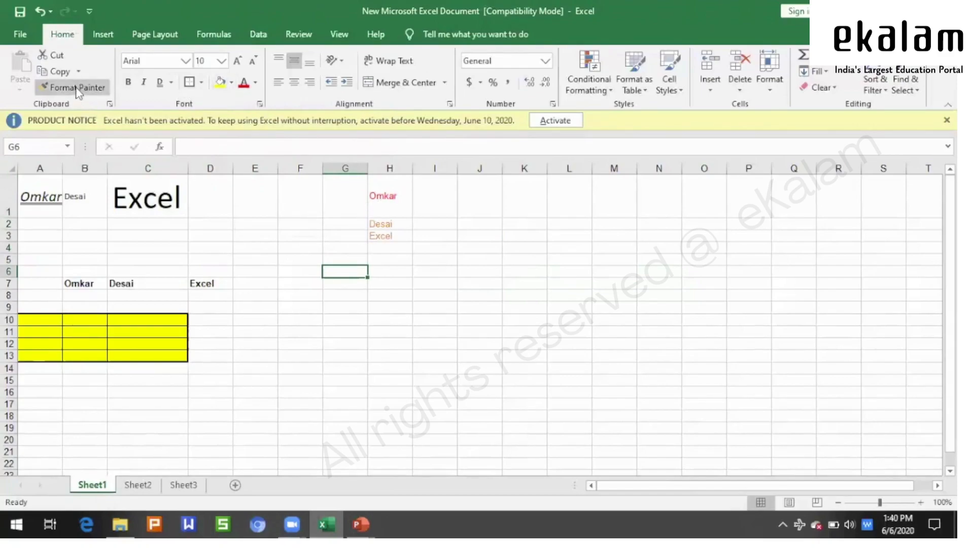
left_click(44, 188)
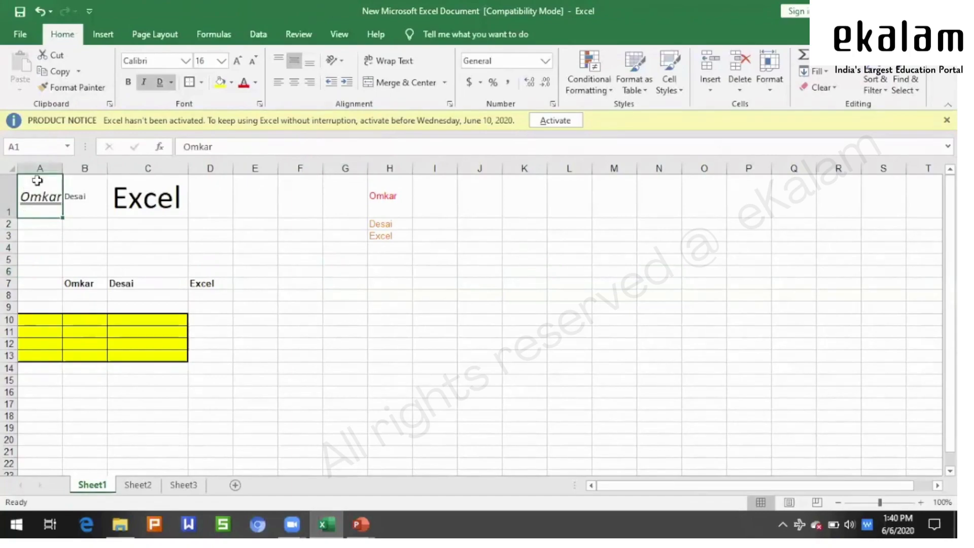
left_click_drag(82, 283, 210, 283)
left_click(290, 323)
left_click(43, 201)
left_click(84, 93)
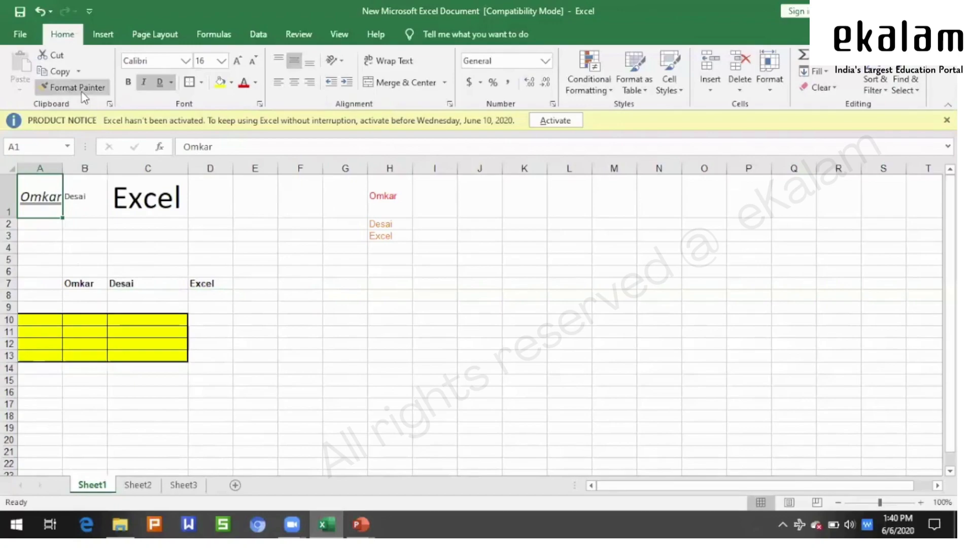
left_click_drag(81, 283, 203, 284)
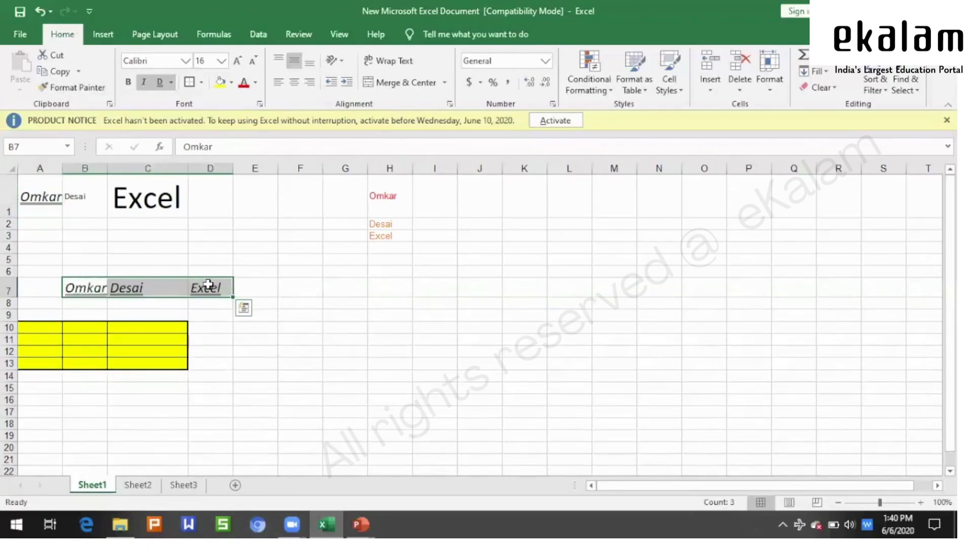
left_click(339, 311)
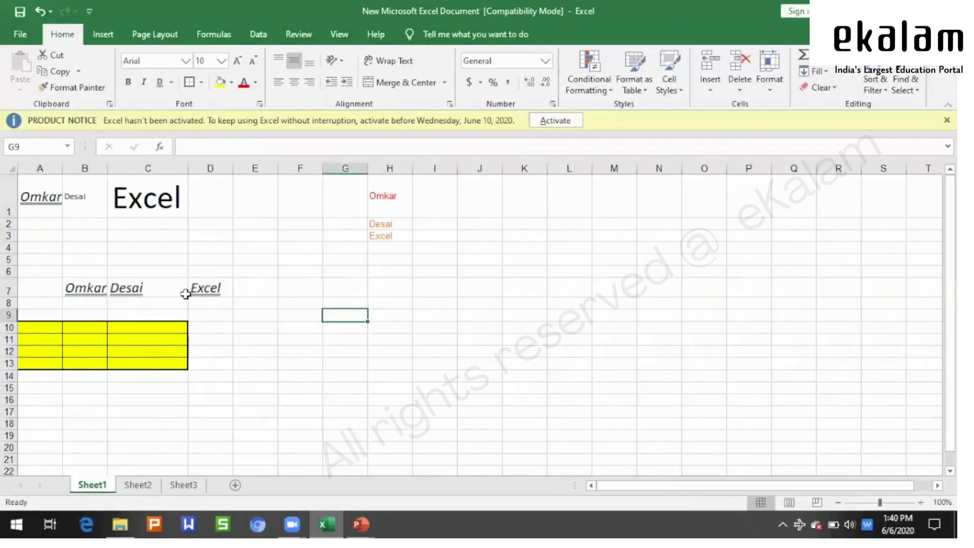
left_click_drag(212, 289, 98, 287)
left_click(344, 303)
left_click_drag(199, 290, 81, 288)
left_click(34, 189)
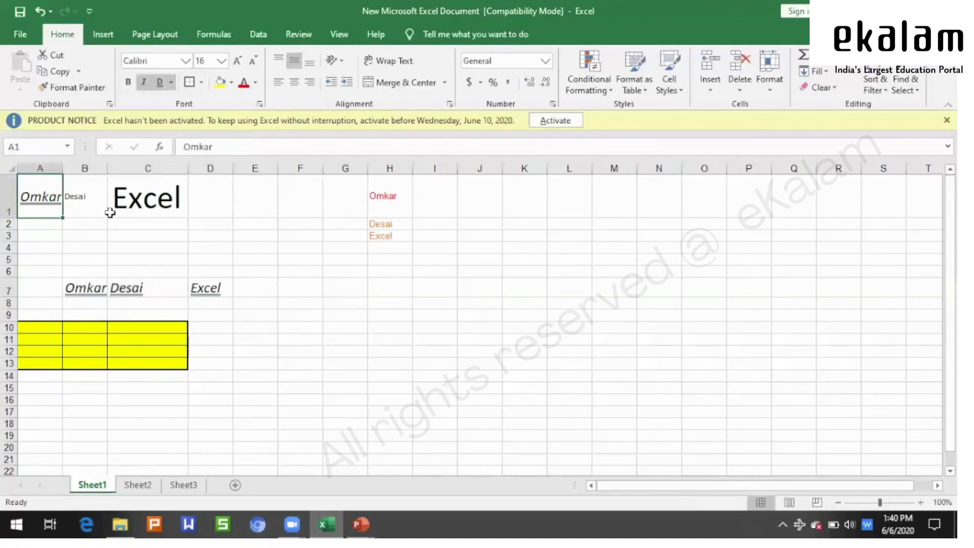
left_click(403, 312)
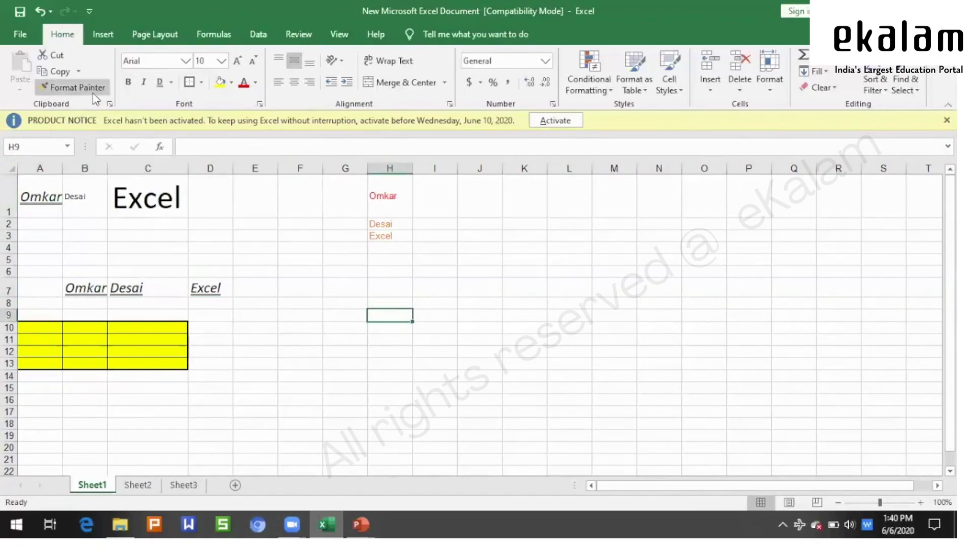
left_click(574, 317)
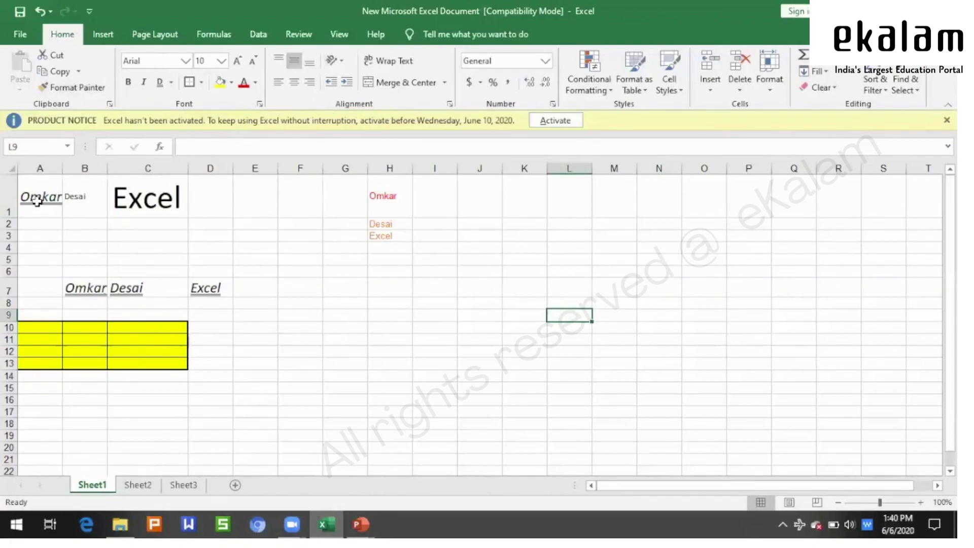
- Widen column A considerably and right-align the first name in A1, after trying left and center
left_click_drag(66, 170, 180, 170)
left_click(449, 273)
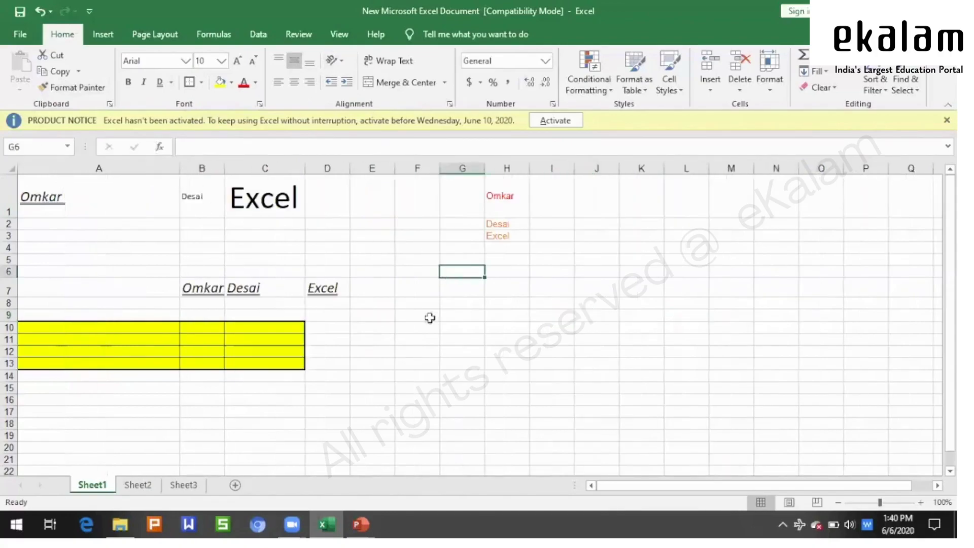
left_click(84, 197)
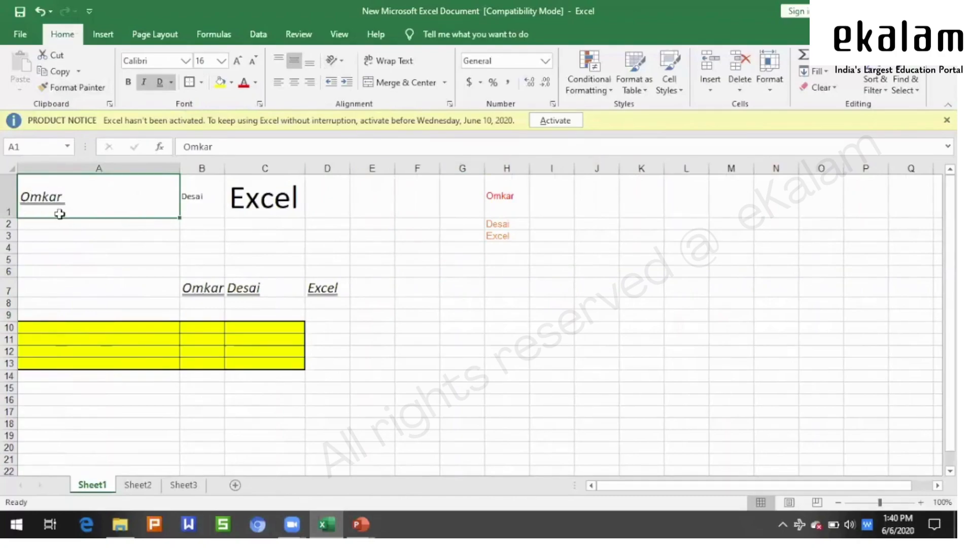
left_click(277, 82)
left_click(296, 84)
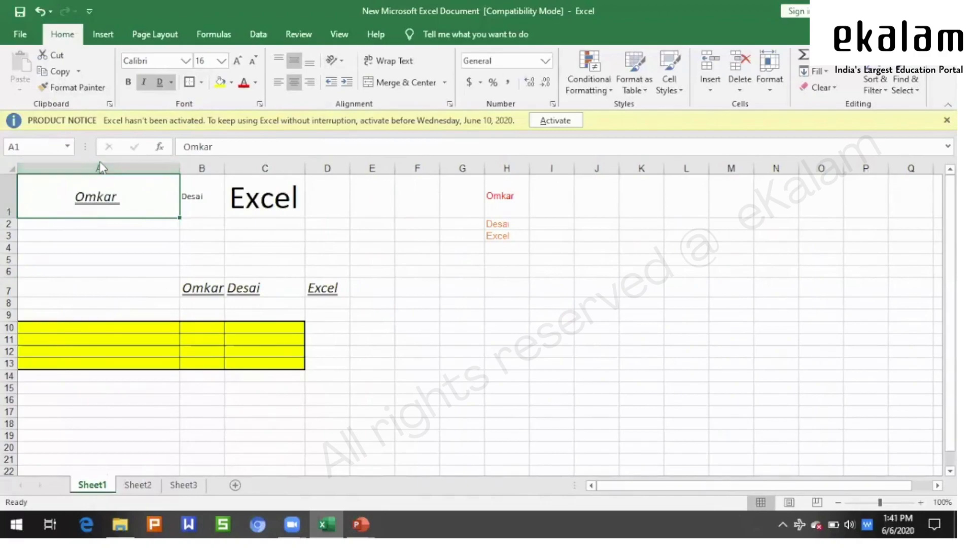
left_click(309, 83)
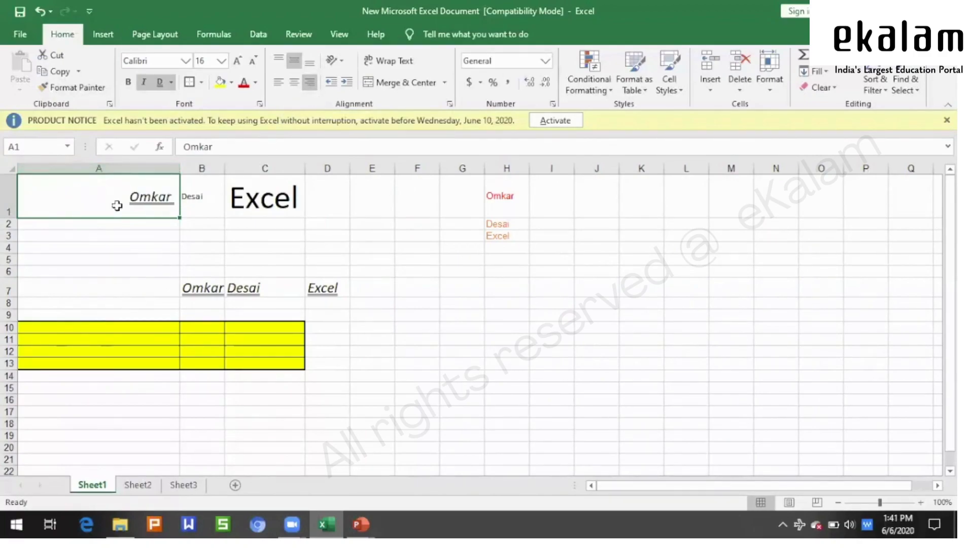
- Align the A1 text to the bottom of its cell, after trying top and middle
left_click(279, 60)
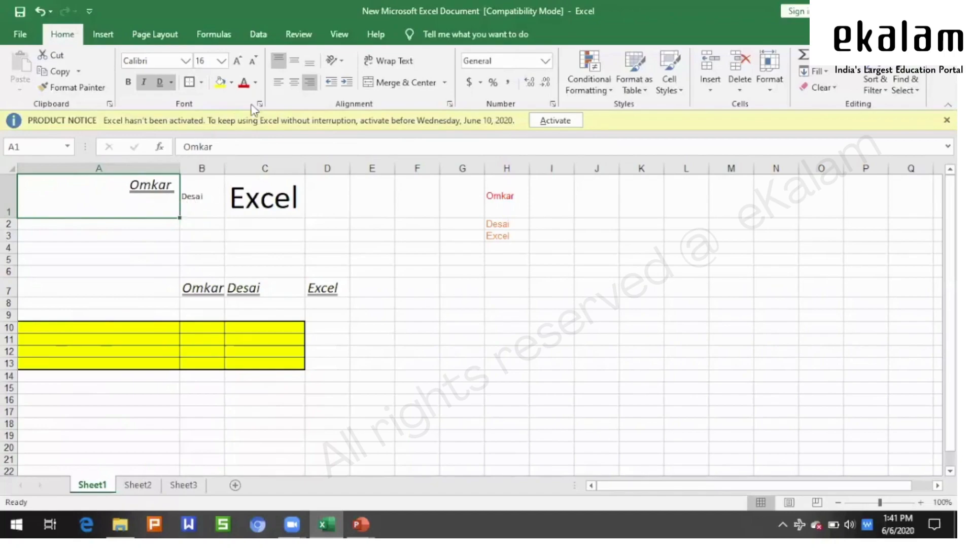
left_click(294, 64)
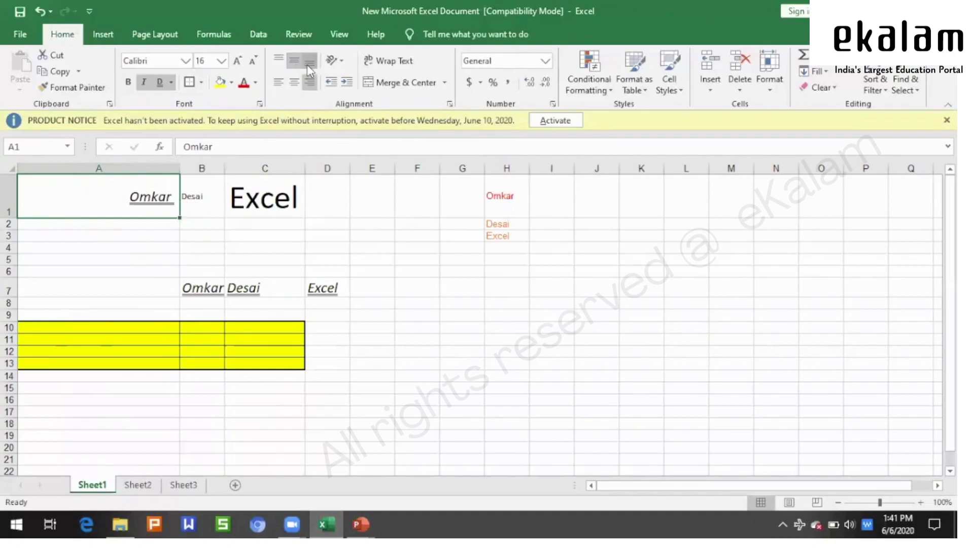
left_click(307, 64)
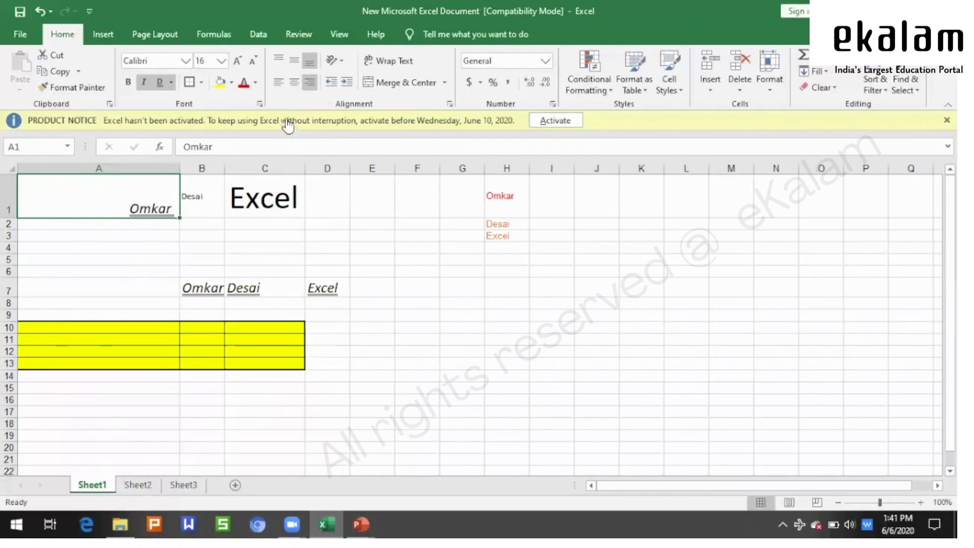
left_click(369, 211)
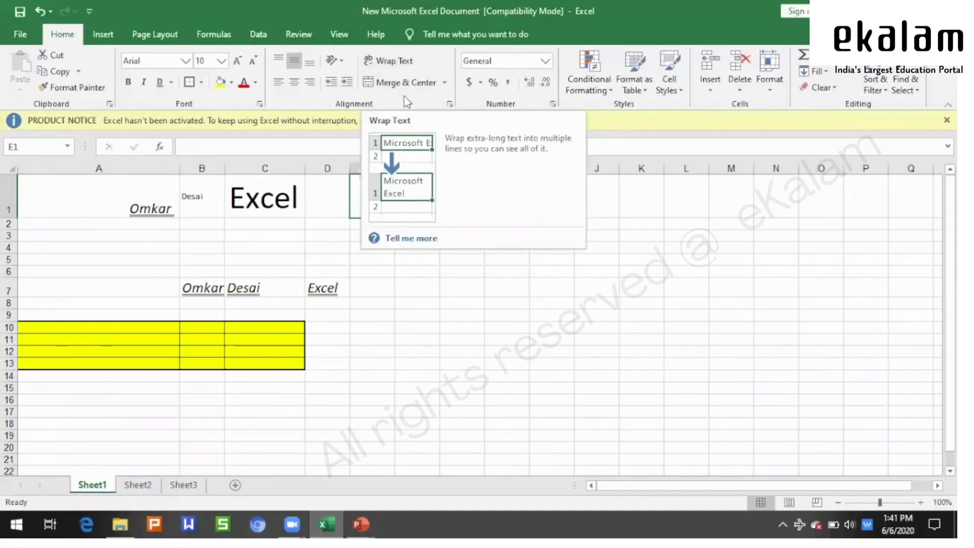
- Enter 'I love my india' in cell G7, correcting typos along the way
left_click(458, 288)
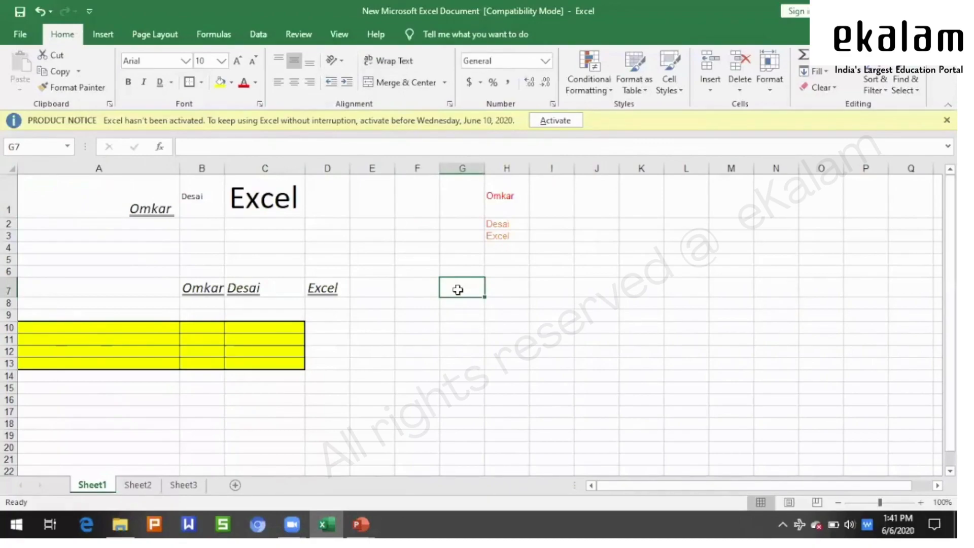
type("I")
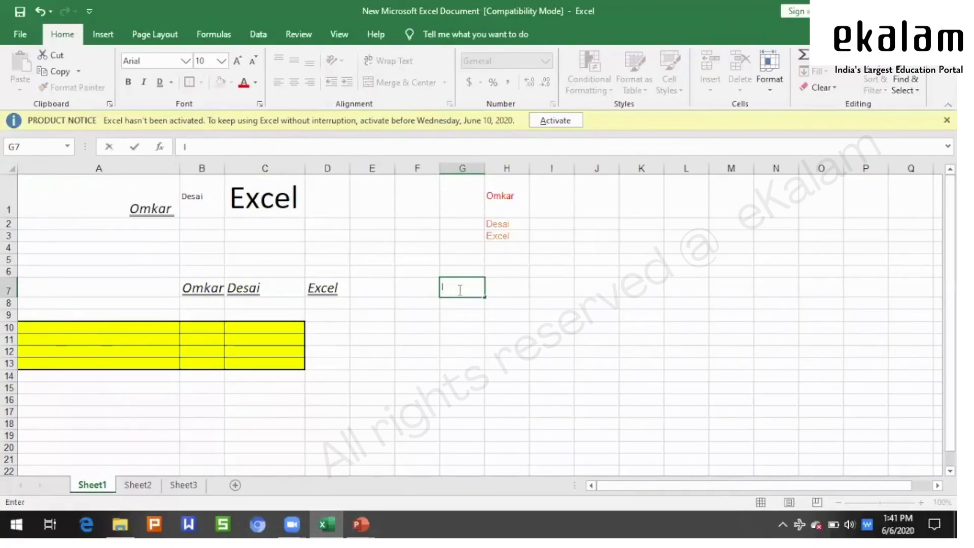
type(" ove")
type("===")
key("BackSpace")
key("BackSpace")
key("BackSpace")
key("BackSpace")
type("ve my ndua")
key("BackSpace")
key("BackSpace")
key("BackSpace")
key("BackSpace")
type("india")
left_click(461, 338)
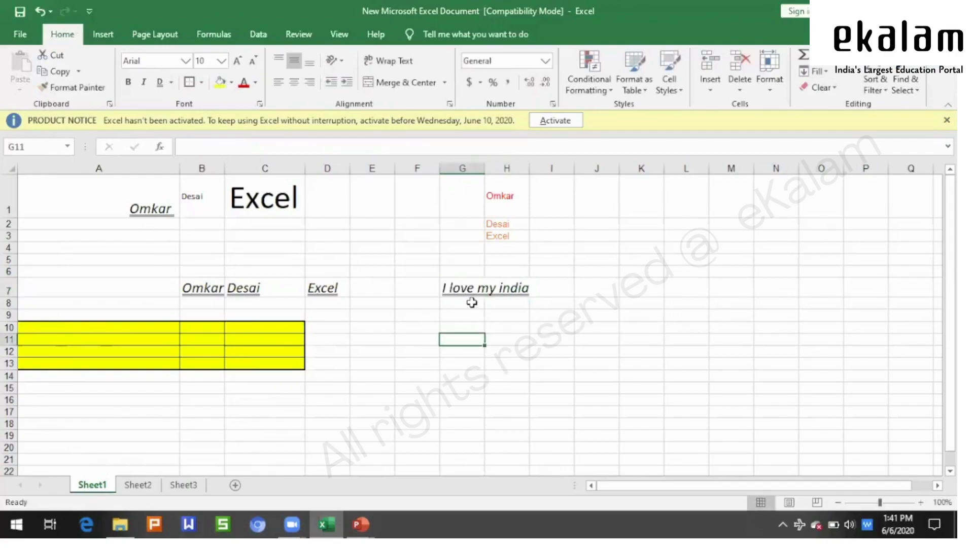
left_click(472, 286)
left_click(504, 318)
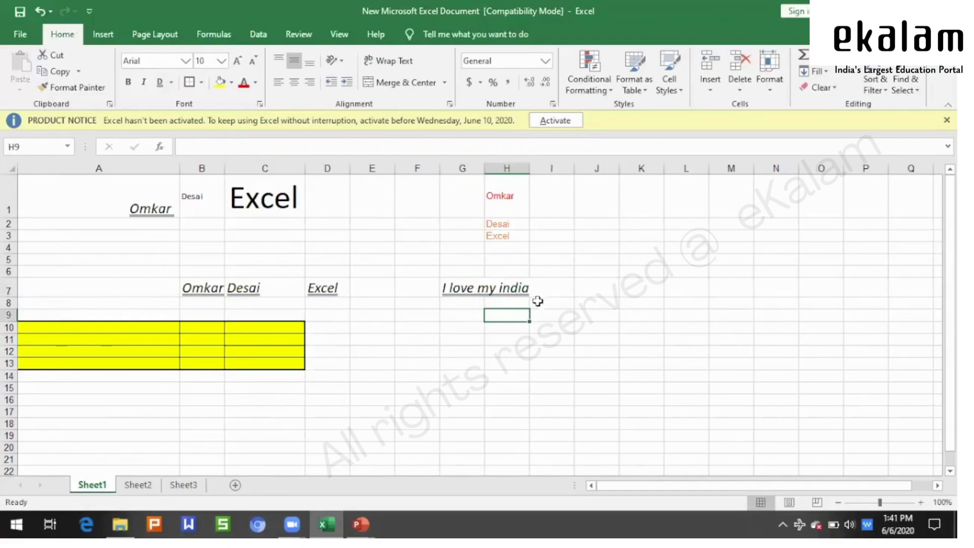
left_click(460, 281)
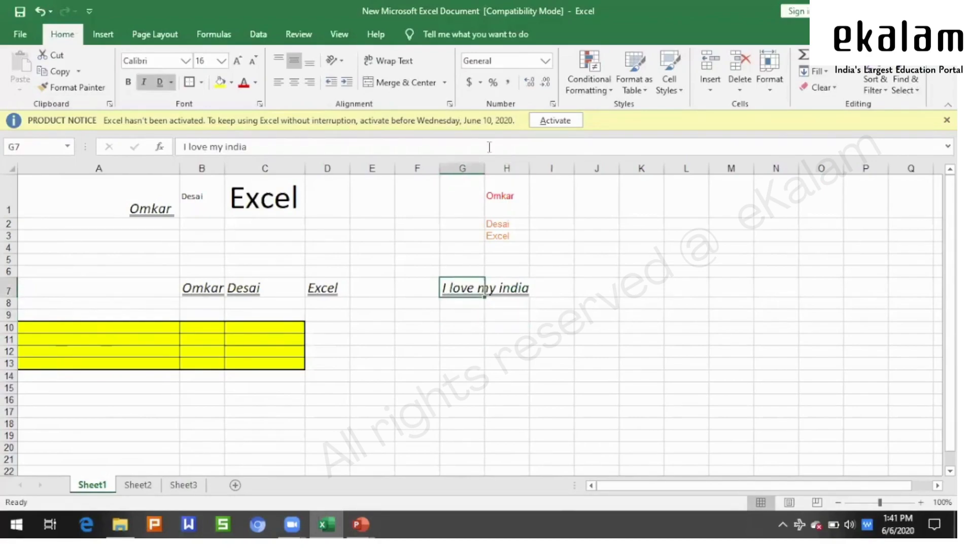
left_click(598, 246)
left_click(471, 289)
- Try widening and narrowing column G, then undo the width change
left_click_drag(485, 166, 540, 167)
left_click(614, 316)
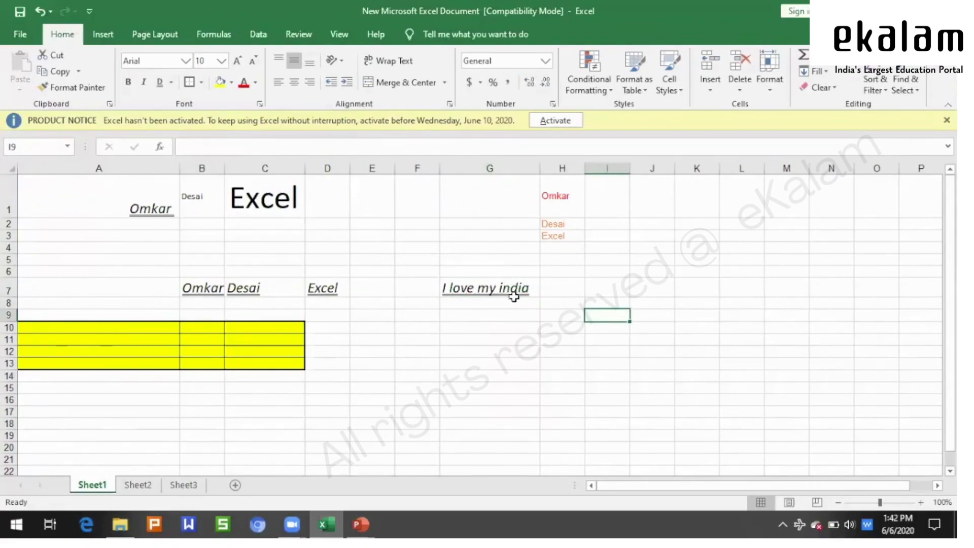
left_click(479, 310)
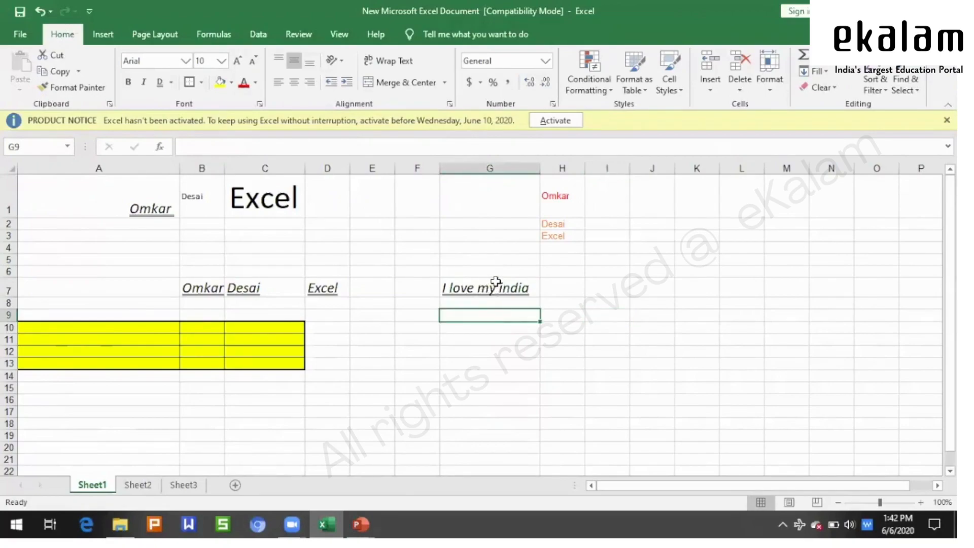
left_click(496, 283)
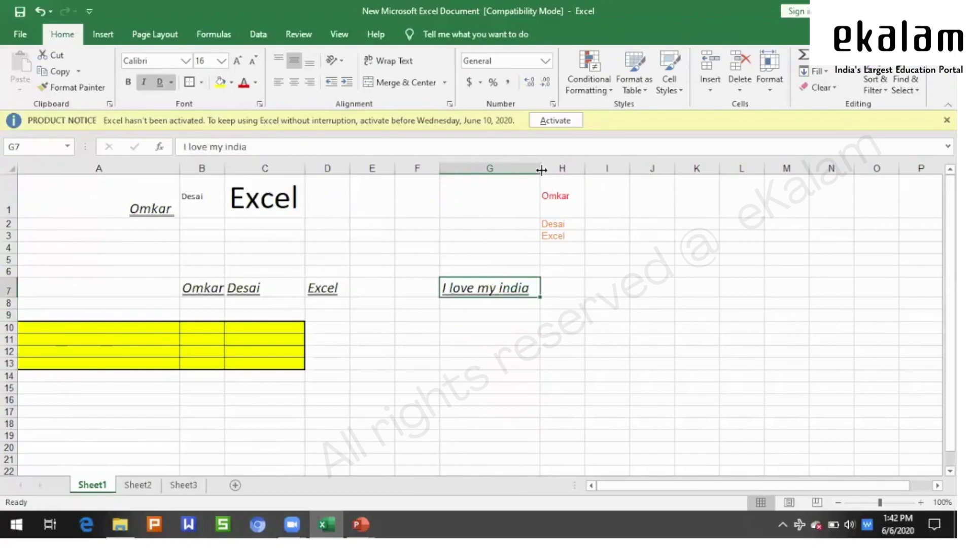
left_click(617, 327)
left_click_drag(540, 169, 537, 168)
left_click(630, 258)
key("ctrl+z")
key("ctrl+z")
left_click(578, 315)
- Turn on Wrap Text for G7 so its sentence wraps onto three lines
left_click(467, 289)
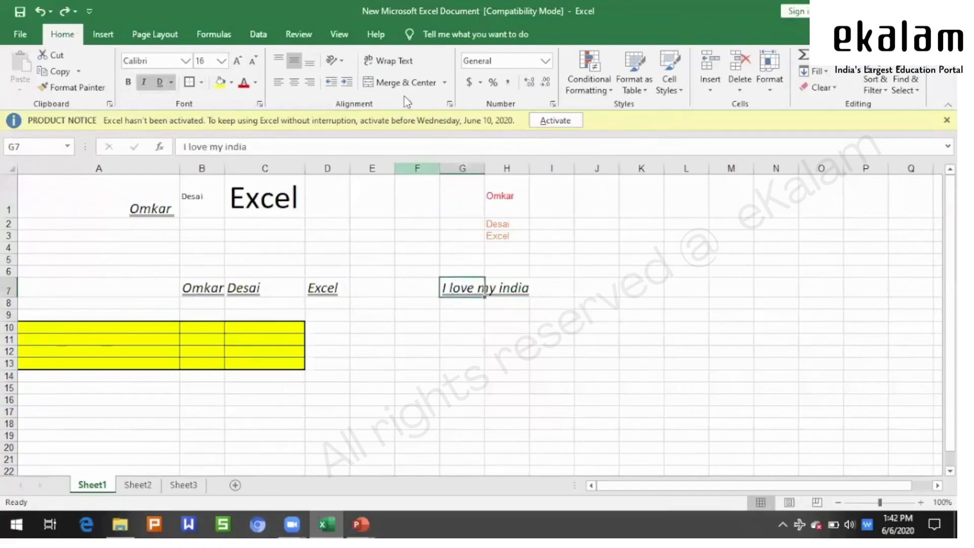
left_click(394, 60)
left_click(695, 366)
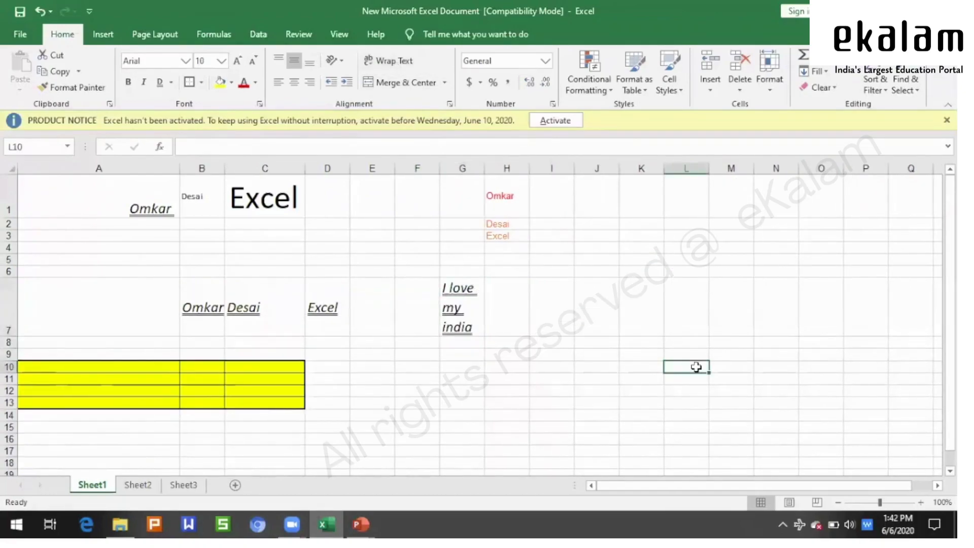
left_click(463, 308)
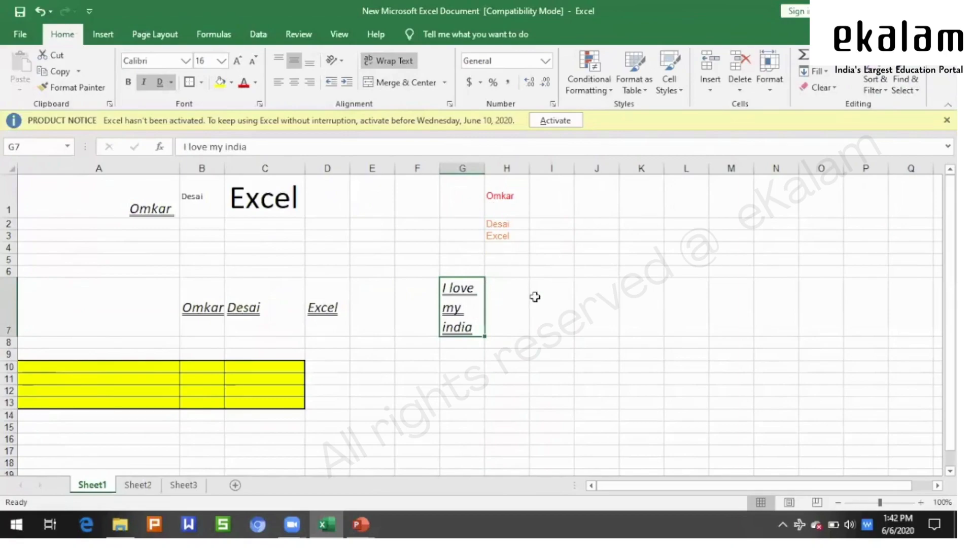
left_click(585, 328)
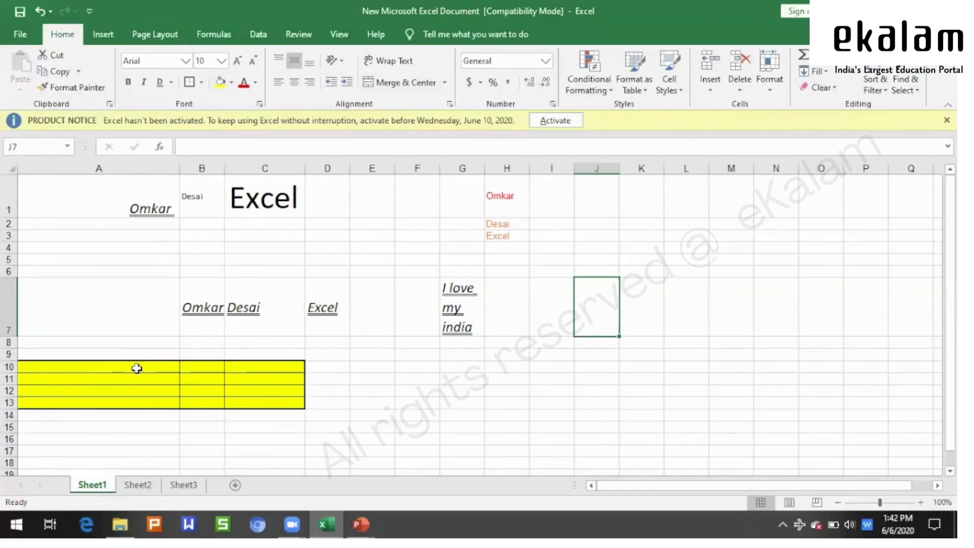
- Merge A10:A13 of the yellow block into a single cell
left_click_drag(137, 365, 133, 398)
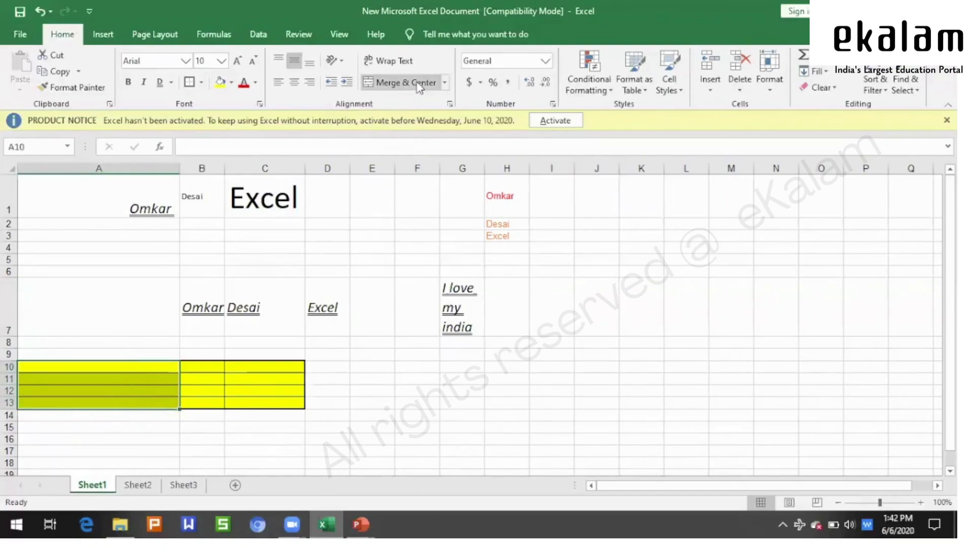
left_click(446, 83)
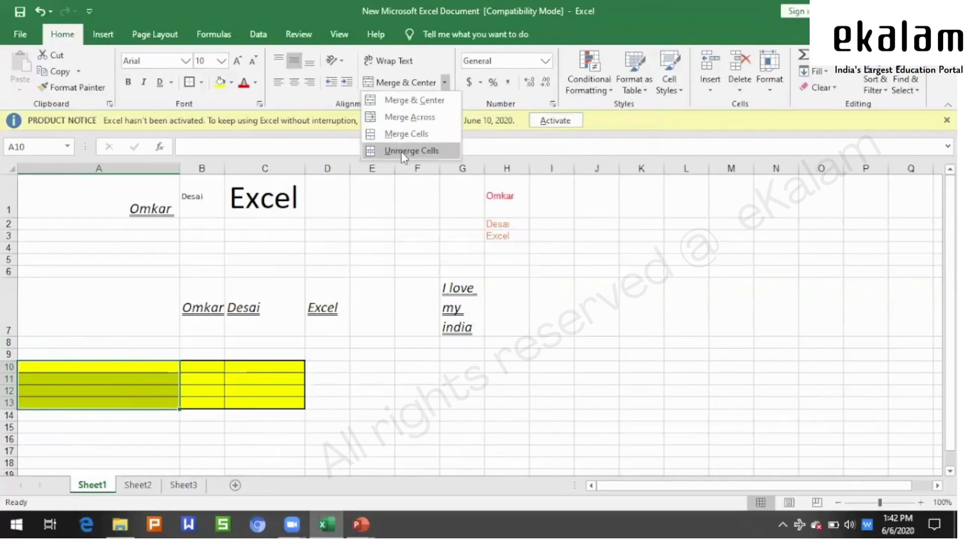
left_click(613, 332)
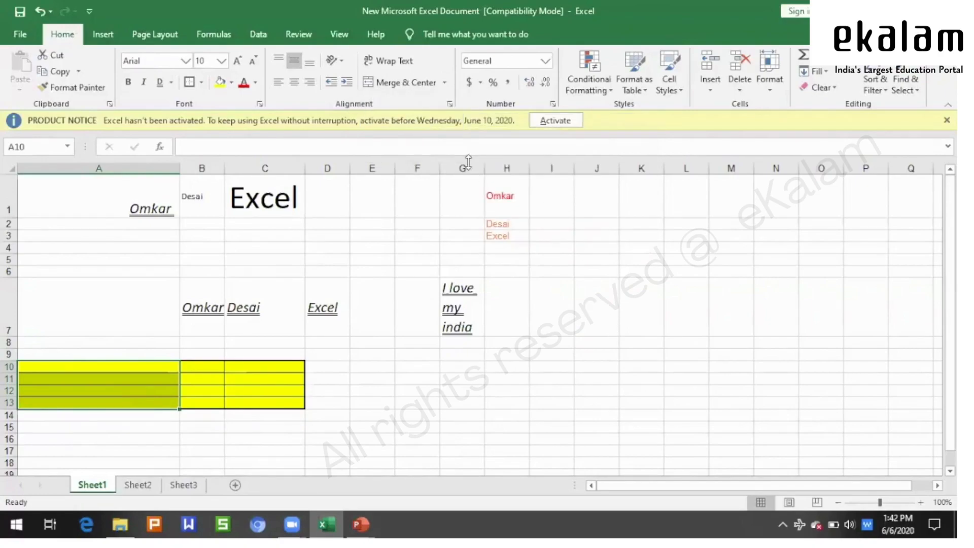
left_click(403, 86)
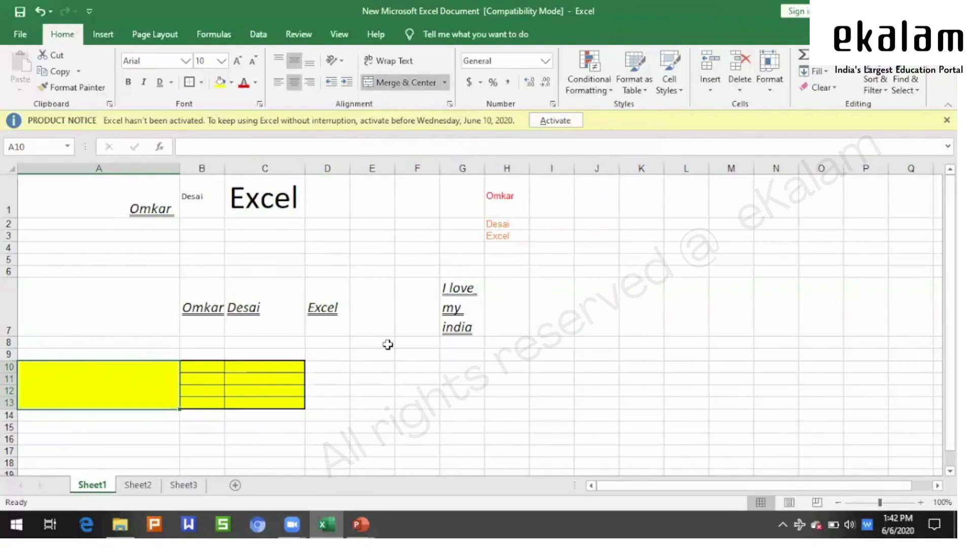
left_click(403, 379)
left_click(63, 377)
double_click(39, 384)
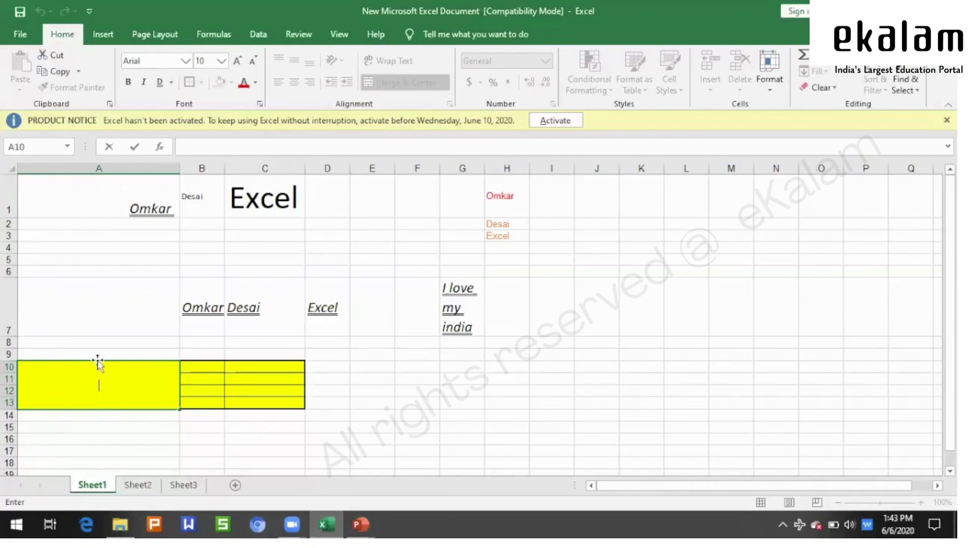
left_click(607, 418)
- Merge the whole yellow block A10:C13 into one cell, then unmerge it
left_click_drag(150, 385, 239, 387)
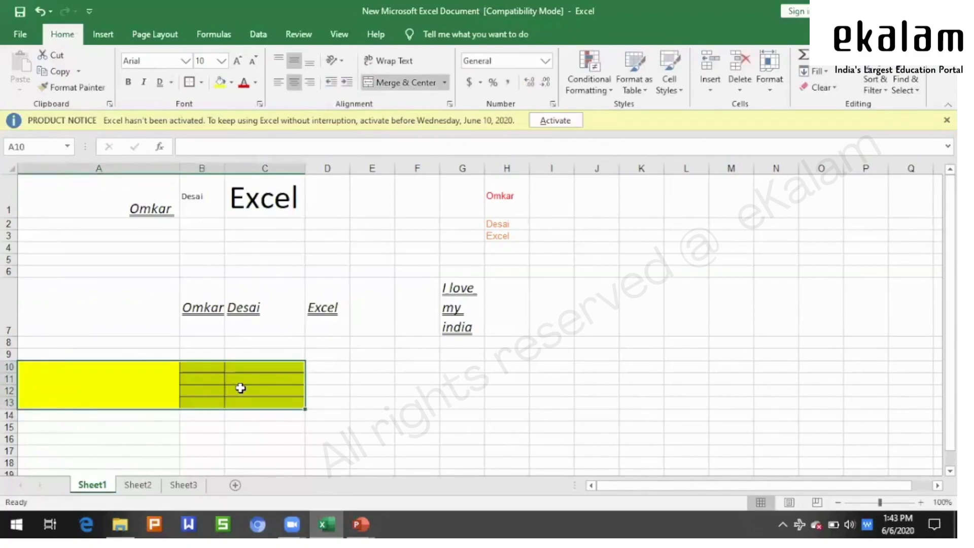
left_click(399, 87)
left_click(400, 89)
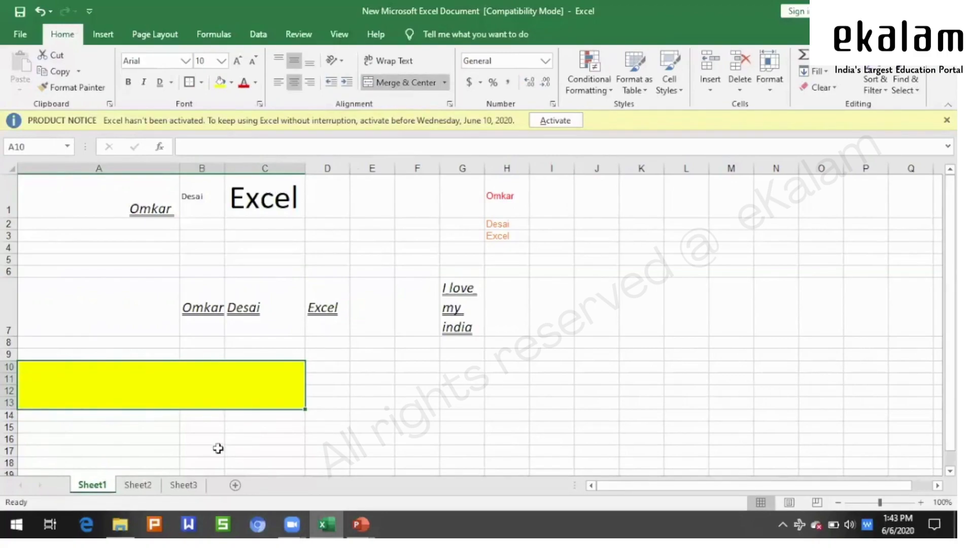
double_click(178, 391)
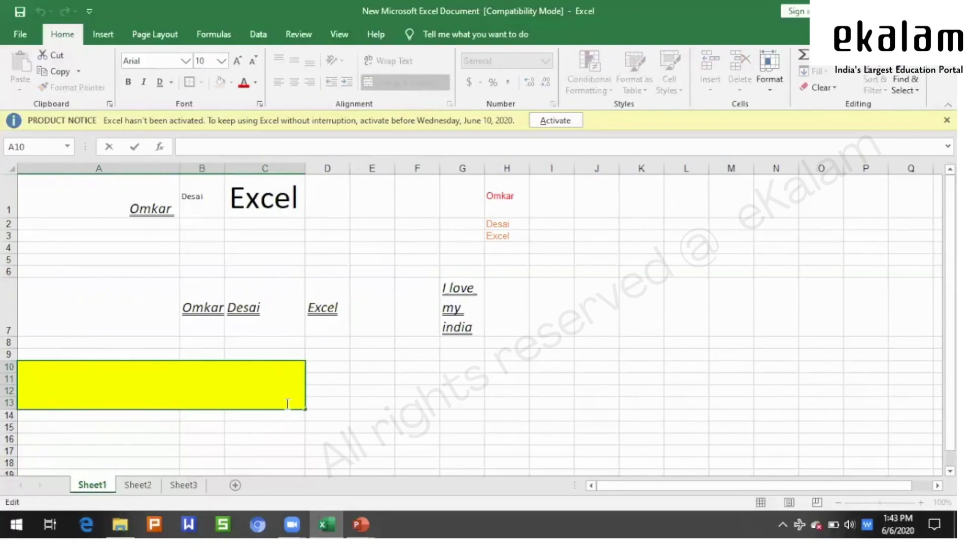
left_click(571, 396)
left_click(282, 398)
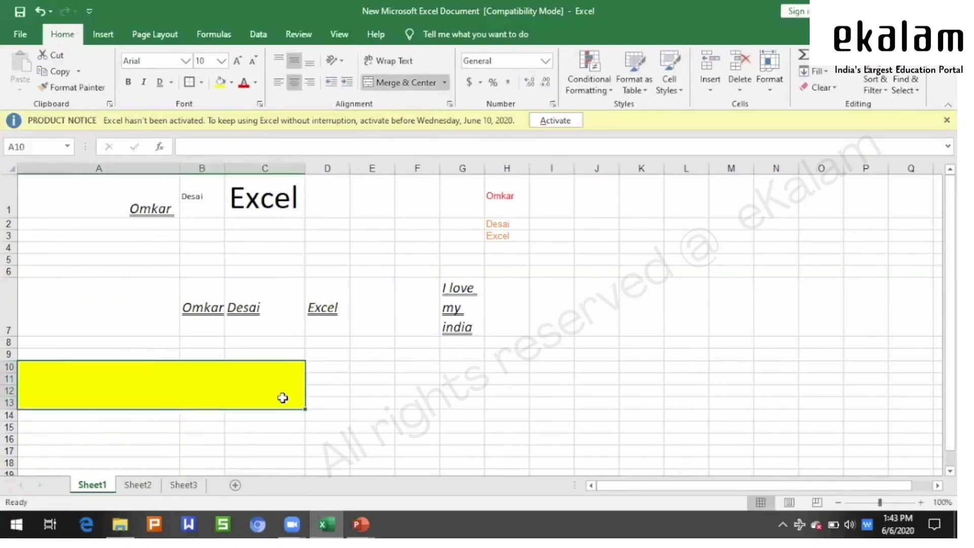
left_click(416, 83)
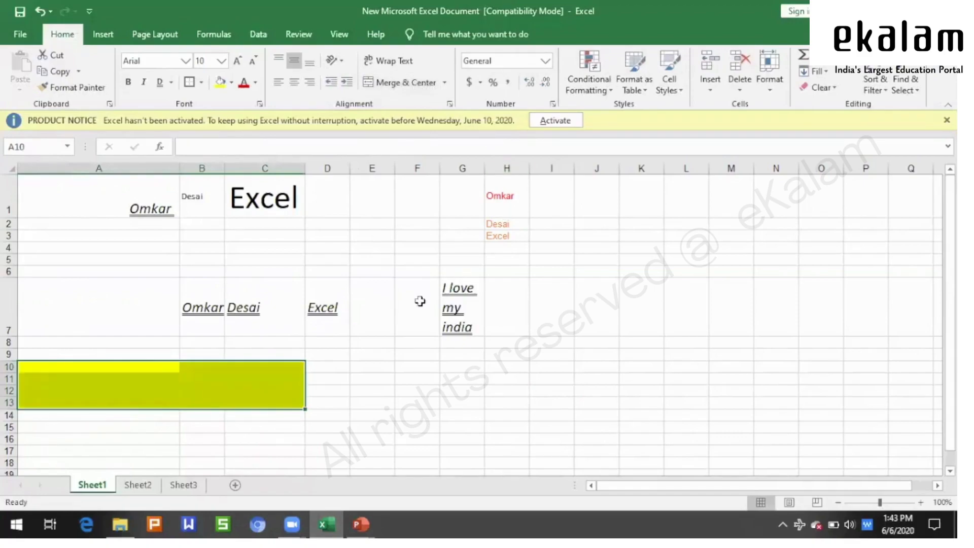
left_click(420, 301)
- Arrow through A10:C13 to confirm its cells are separate again
left_click(389, 403)
left_click(111, 362)
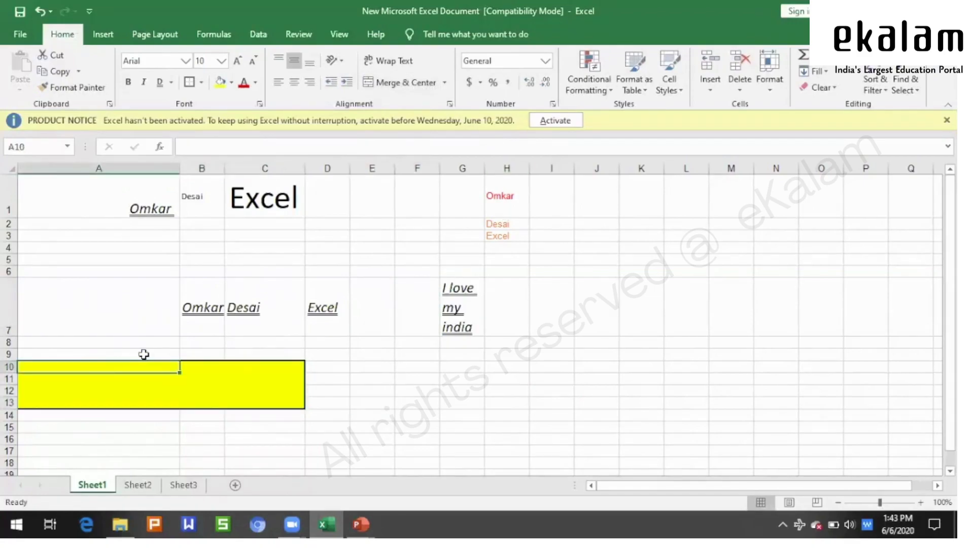
key("Right")
key("Right")
key("Down")
key("Down")
key("Down")
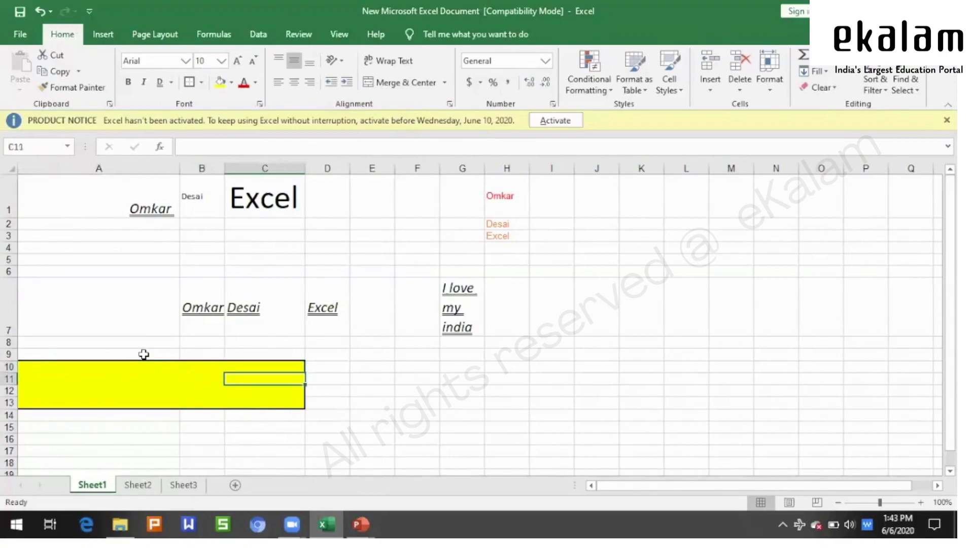
key("Left")
key("Left")
key("Up")
key("Up")
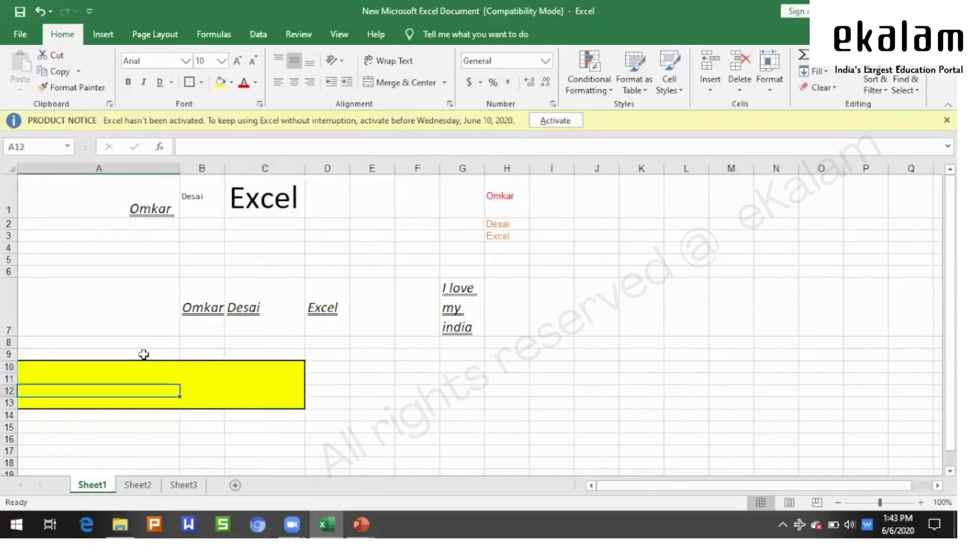
left_click(604, 460)
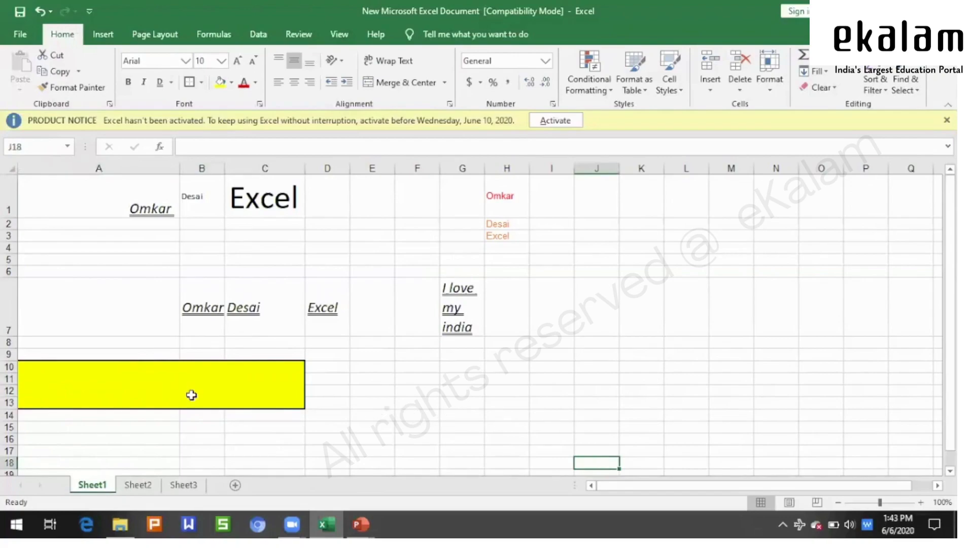
- Merge H1:H3, accepting the loss of the surname and 'Excel', then unmerge the cells
left_click(580, 402)
left_click_drag(506, 198, 509, 230)
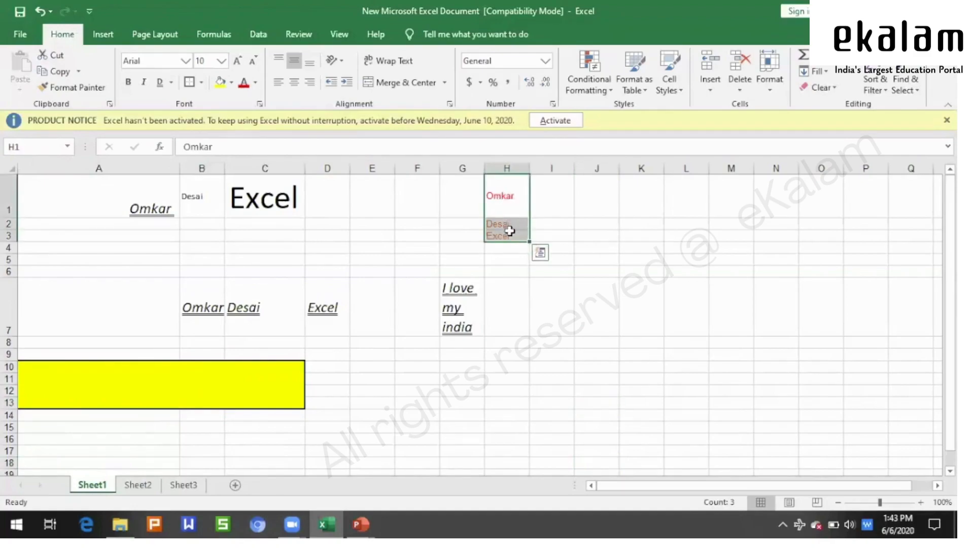
left_click(398, 84)
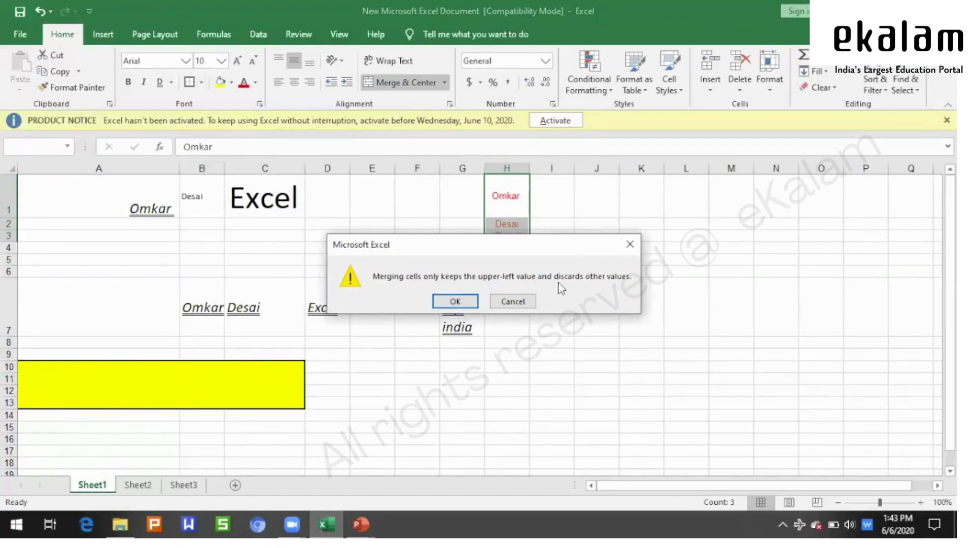
left_click(629, 246)
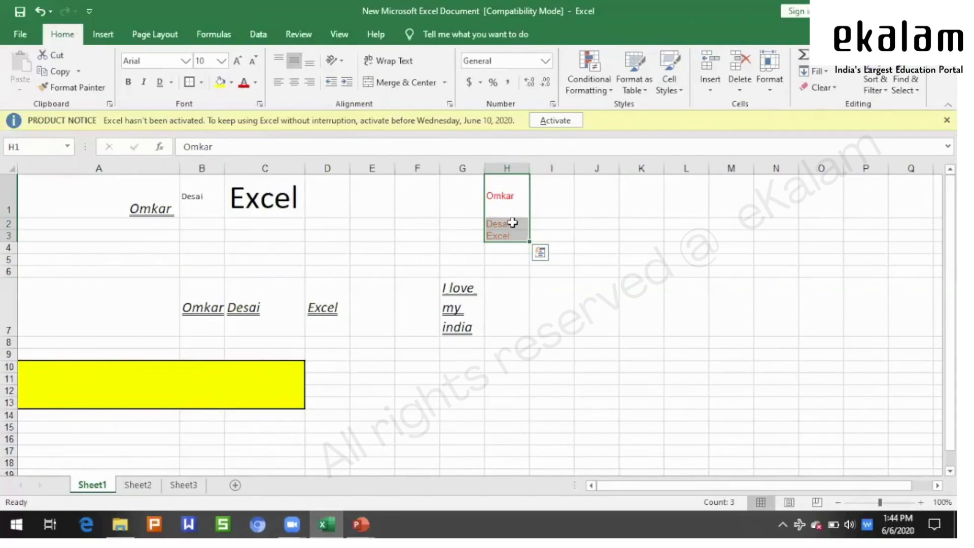
left_click(402, 85)
left_click(453, 301)
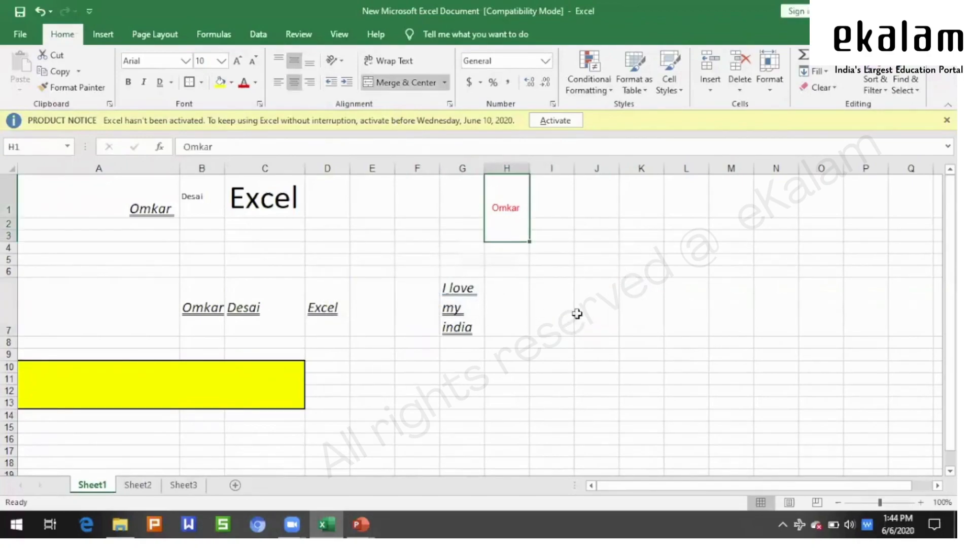
left_click(413, 85)
left_click(625, 296)
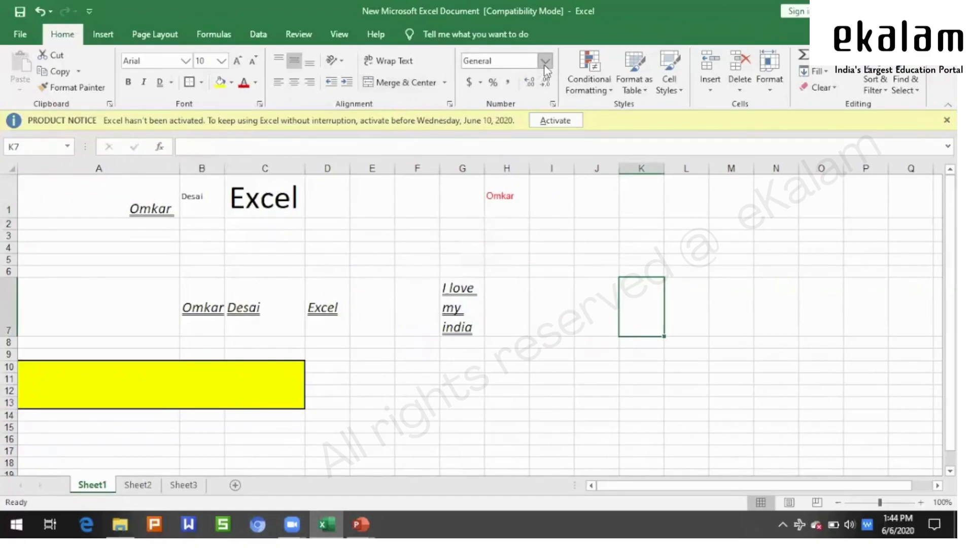
- Enter the value 100 in cell I3
left_click(533, 238)
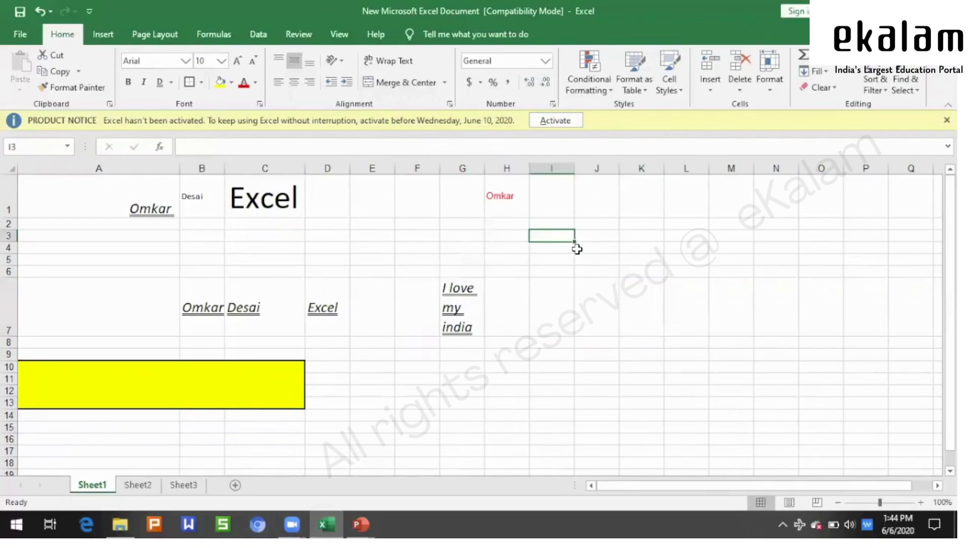
type("'99")
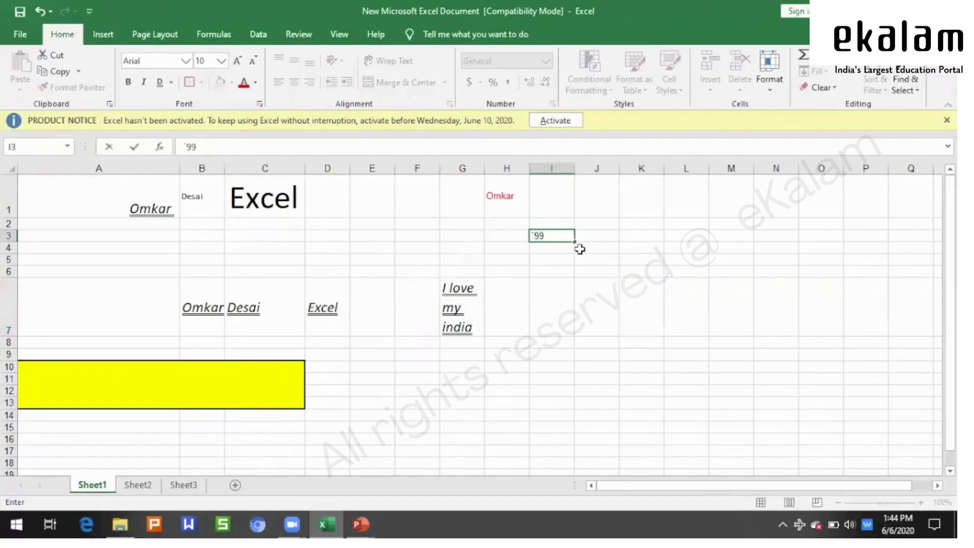
key("ctrl+Return")
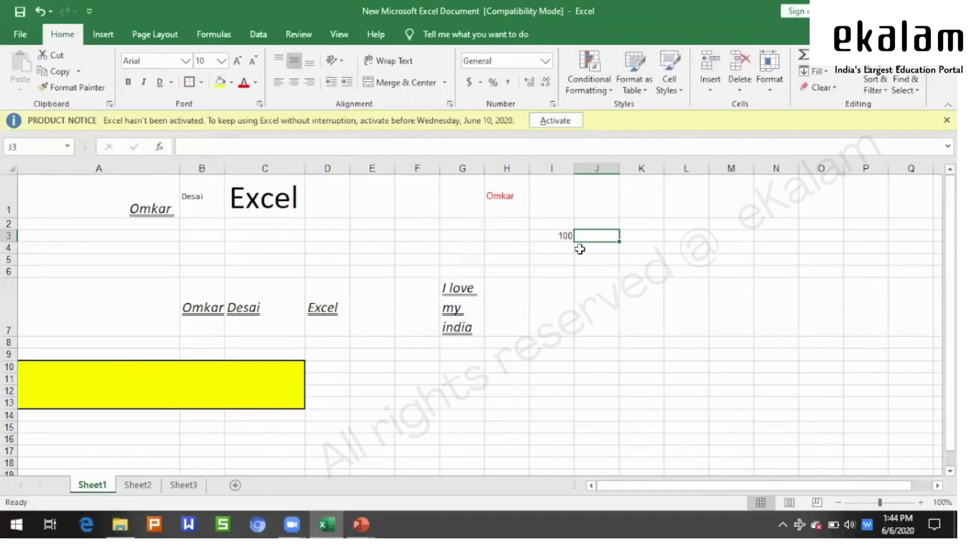
- Apply the Number format to I3 so it displays 100.00
left_click(545, 61)
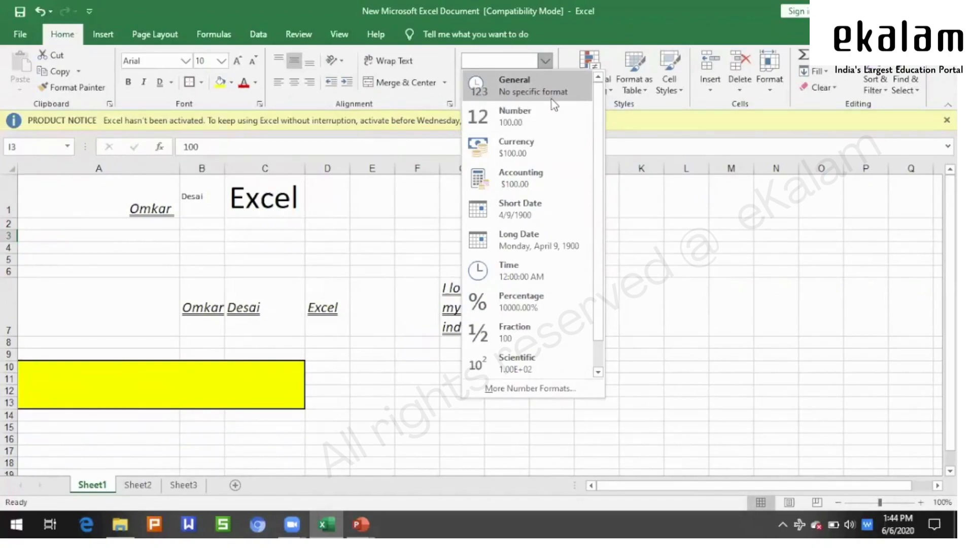
left_click(537, 93)
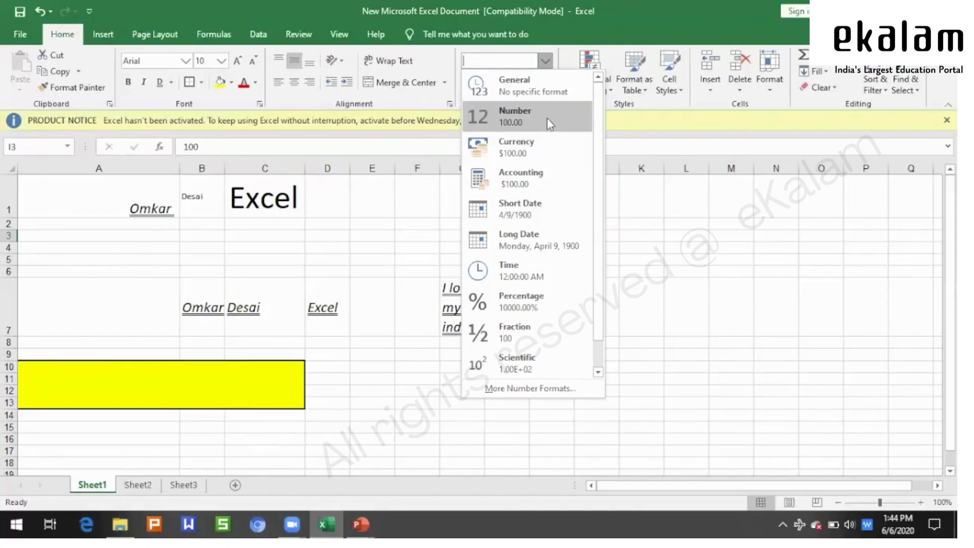
left_click(714, 274)
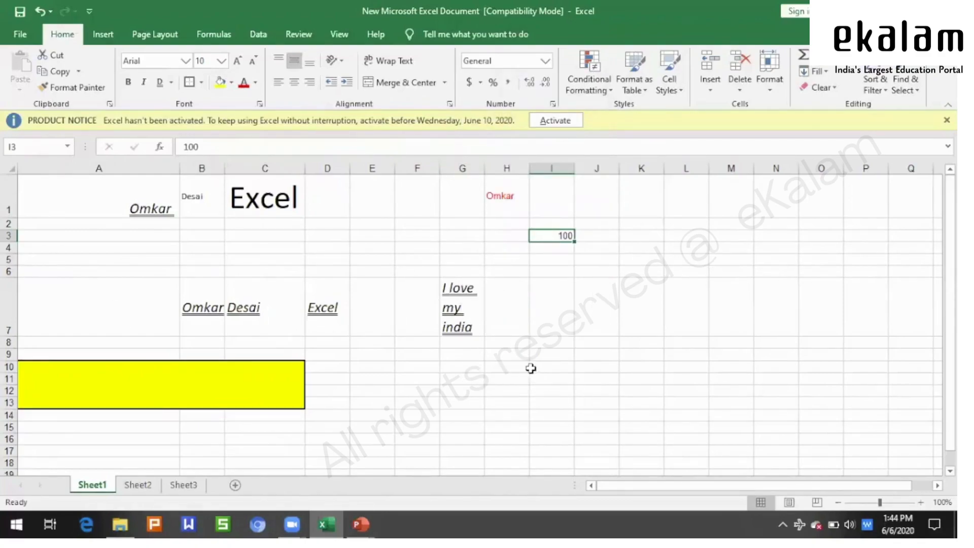
left_click(546, 61)
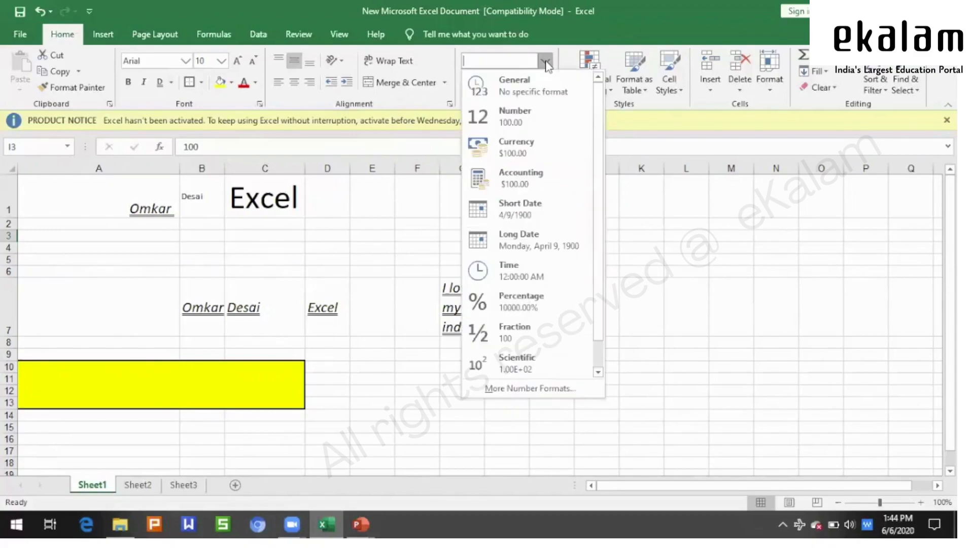
left_click(549, 127)
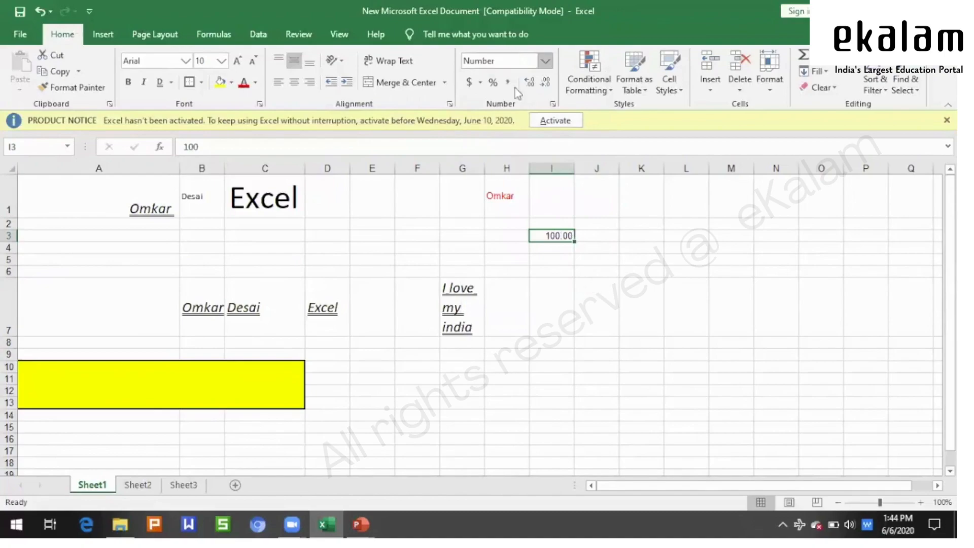
left_click(591, 291)
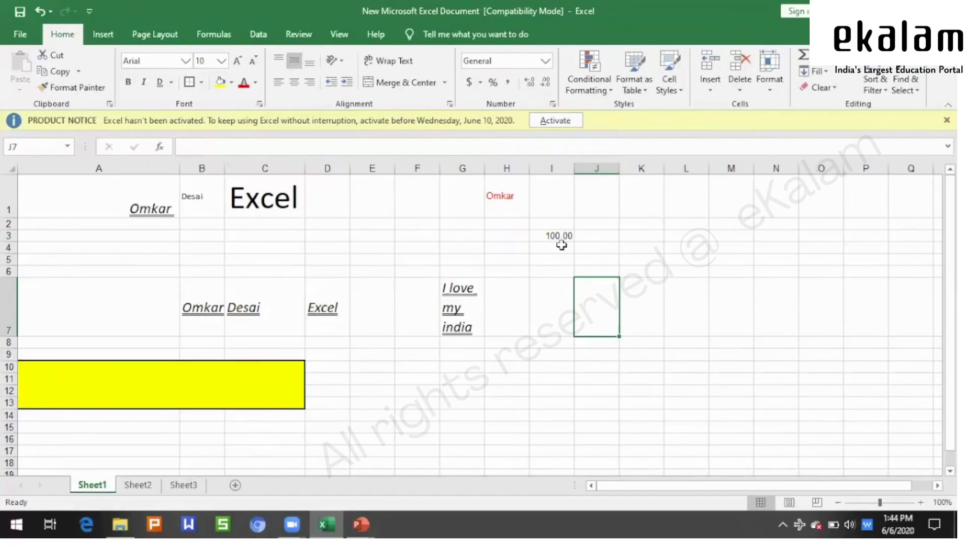
left_click(564, 238)
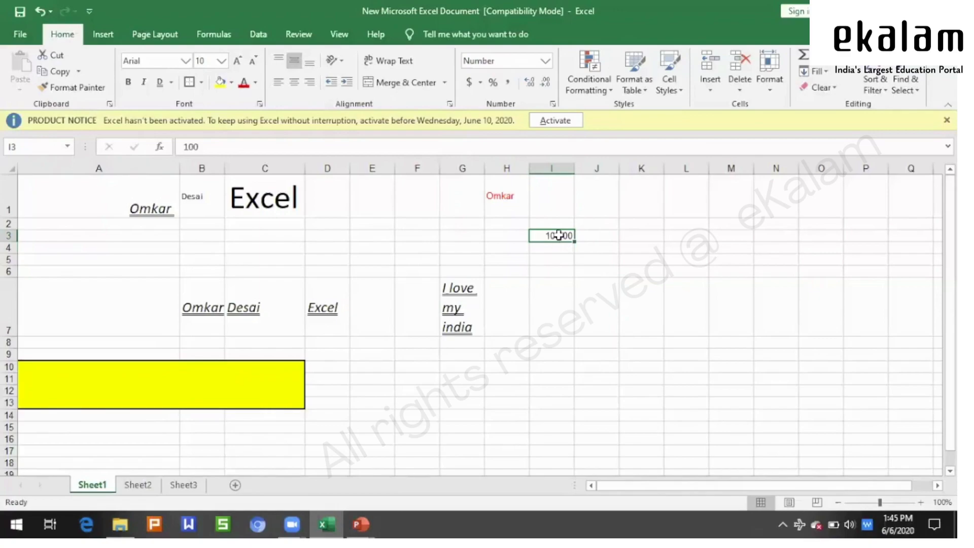
- Format I3 as Currency, displaying $100.00
left_click(545, 61)
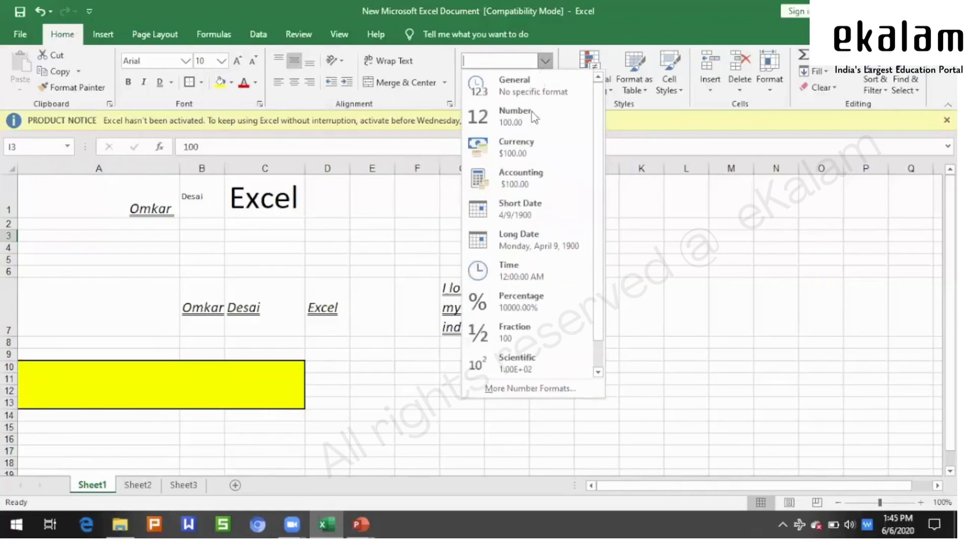
left_click(516, 147)
left_click(587, 295)
left_click(544, 234)
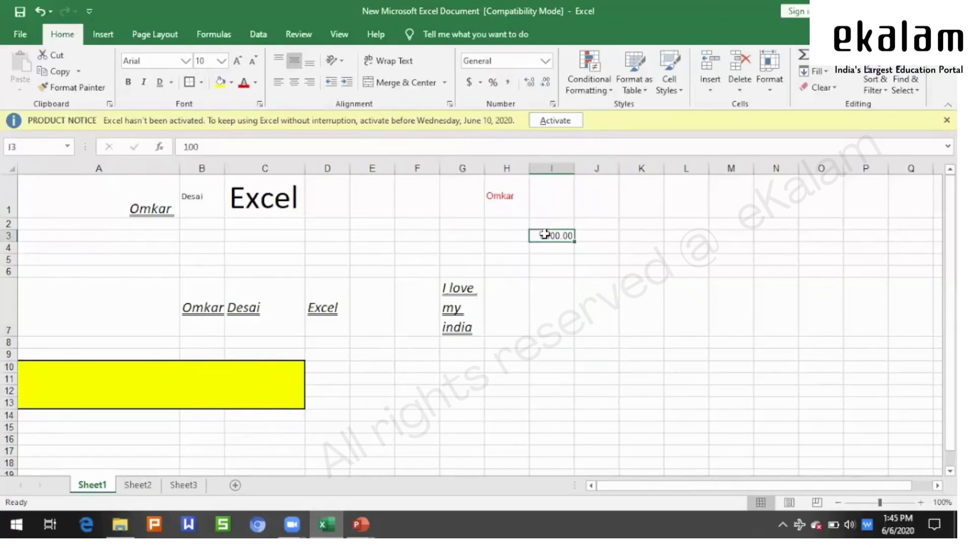
- Apply the Euro accounting format to I3, displaying € 100.00
left_click(547, 65)
left_click(637, 248)
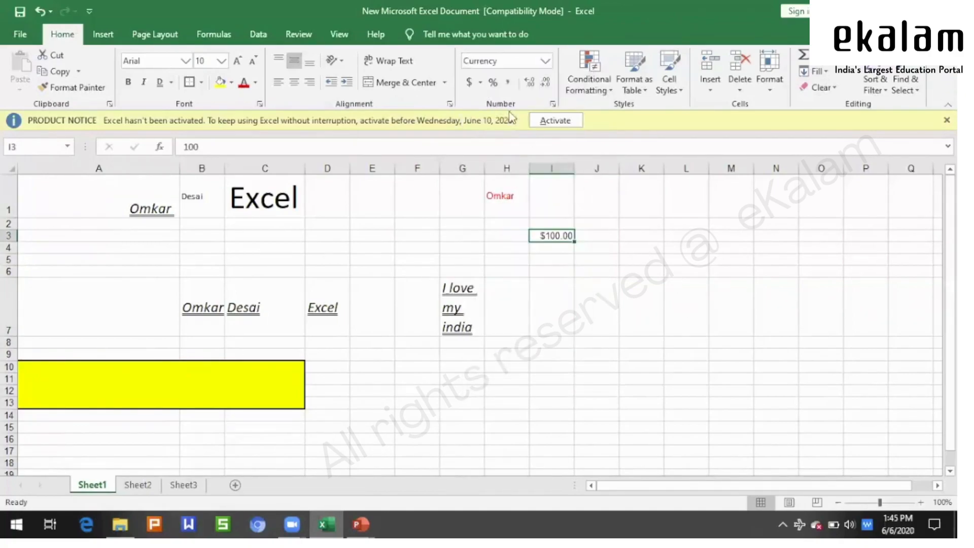
left_click(480, 82)
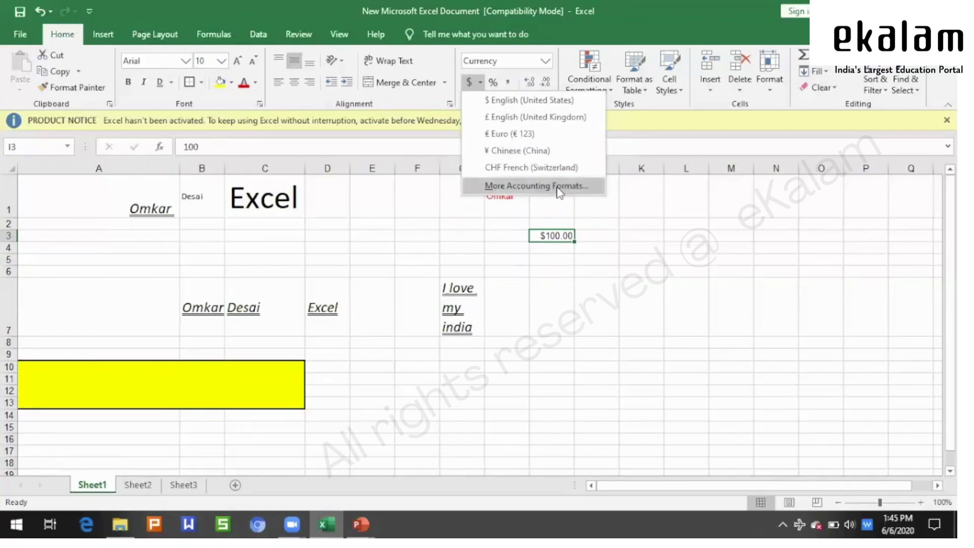
left_click(681, 248)
left_click(480, 85)
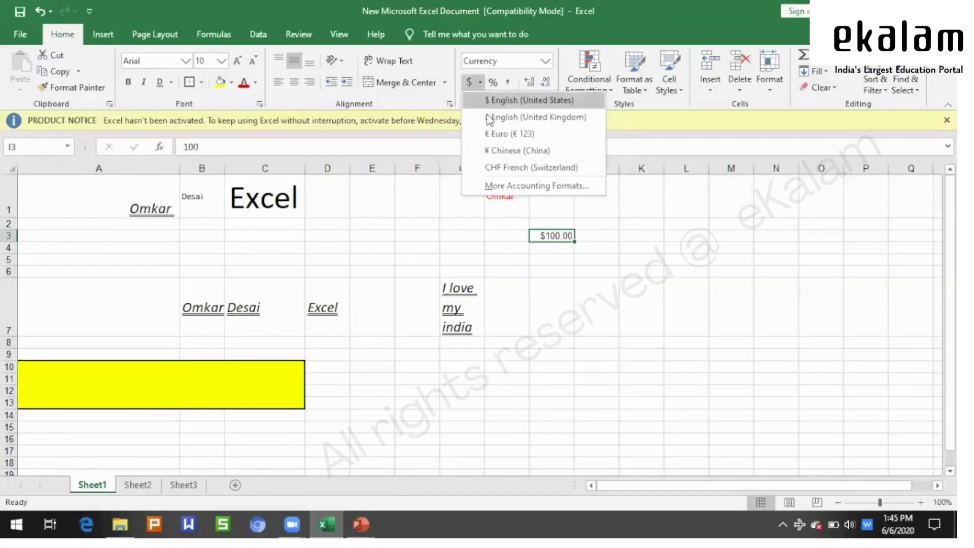
left_click(495, 133)
left_click(661, 310)
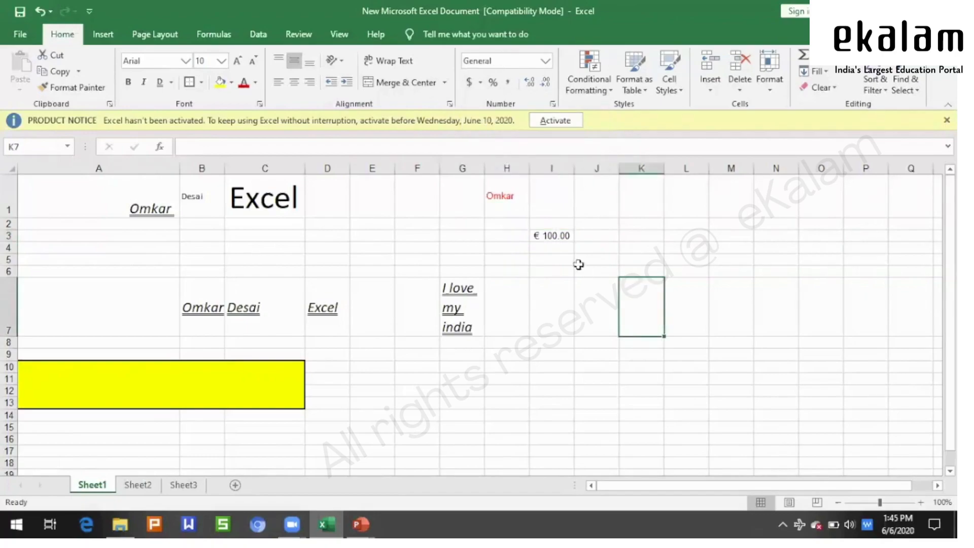
left_click(558, 236)
- Switch I3 to the dollar accounting format, showing $ 100.00
left_click(476, 82)
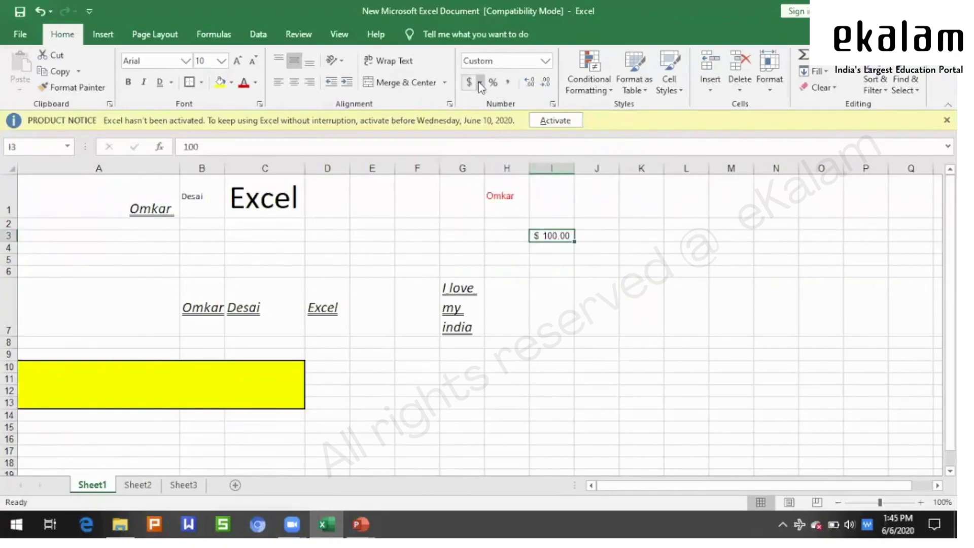
left_click(545, 62)
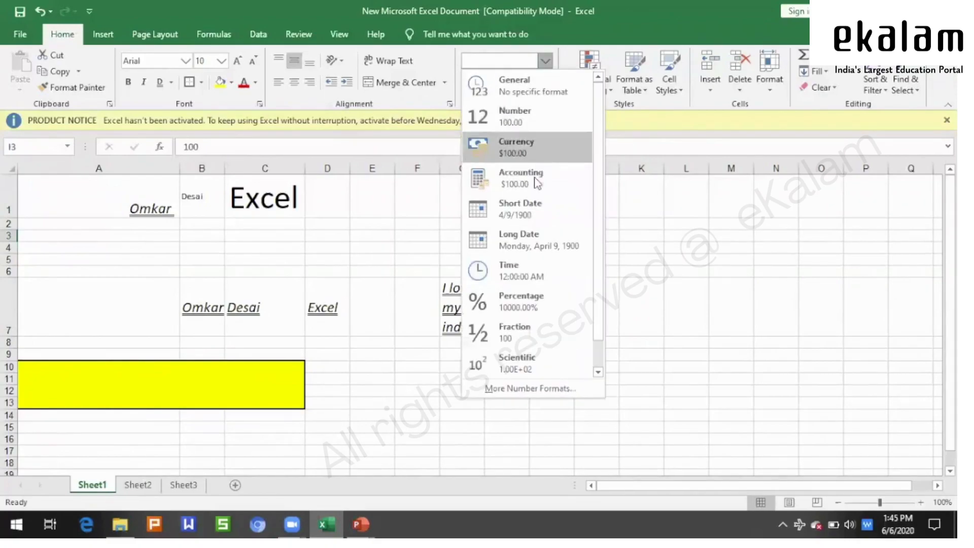
left_click(625, 259)
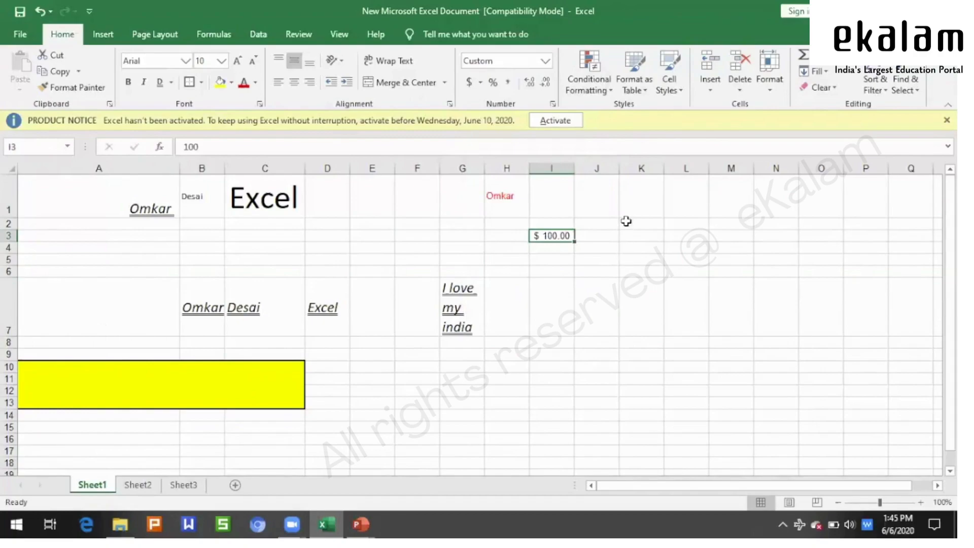
left_click(637, 225)
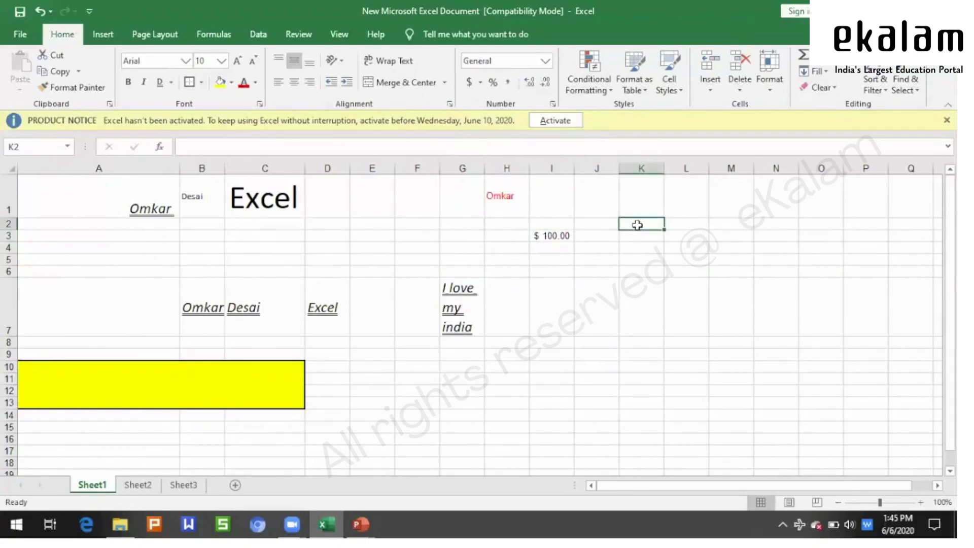
- Enter 6/6/2010 in K2, then correct the year so it reads 6/6/2020
type("6/6/2010")
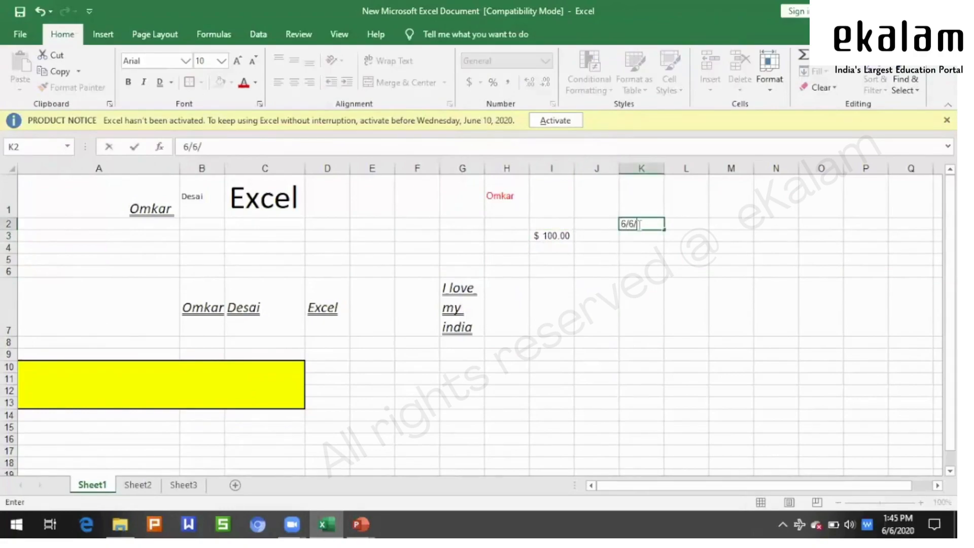
key("Tab")
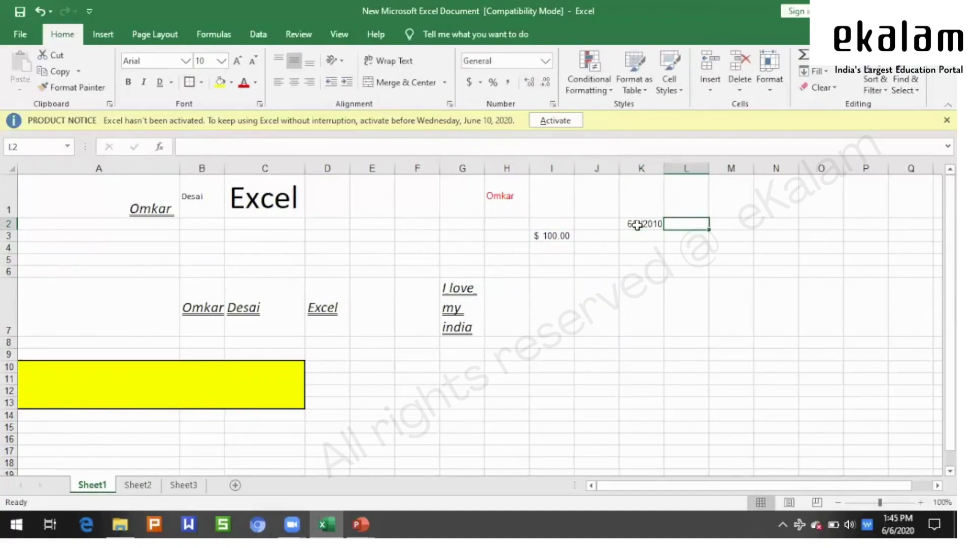
left_click(637, 225)
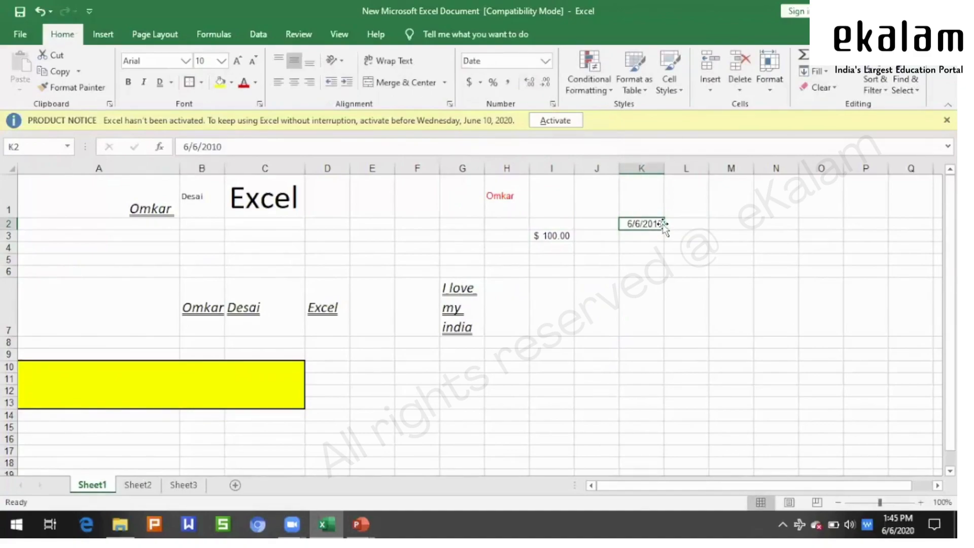
left_click(363, 148)
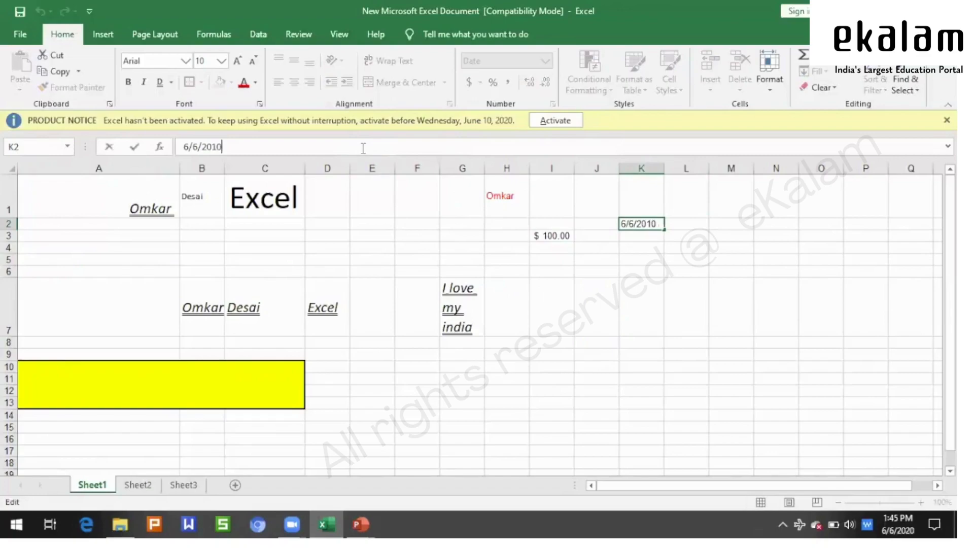
key("BackSpace")
key("BackSpace")
key("Tab")
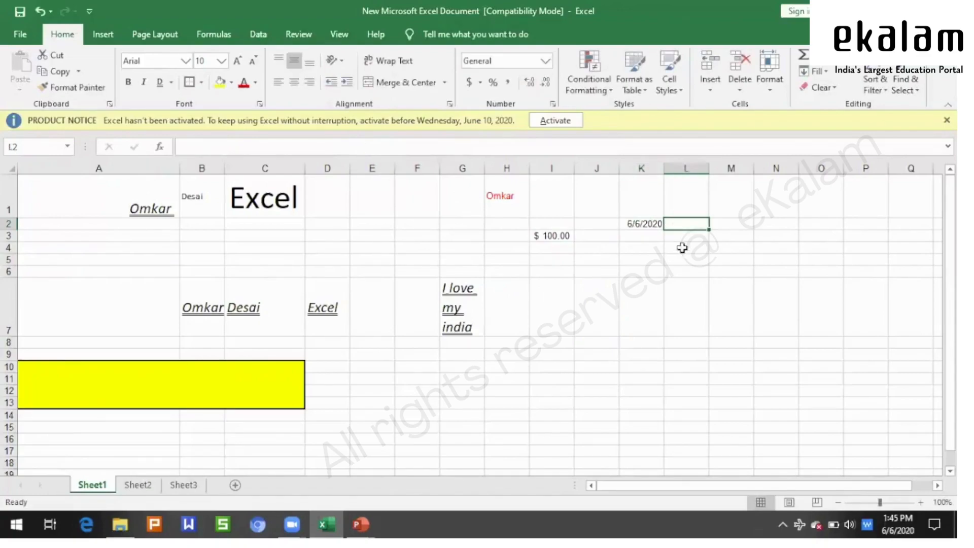
left_click(641, 225)
left_click(630, 284)
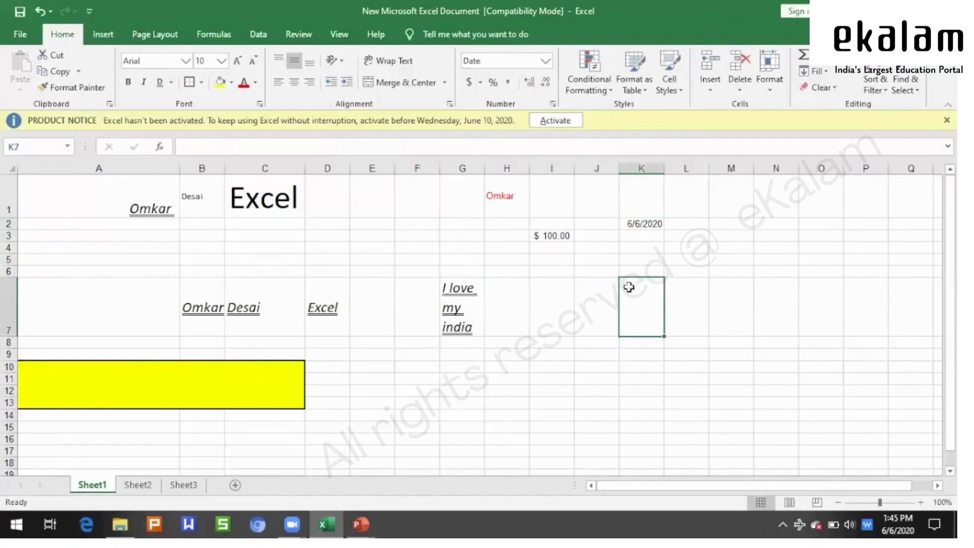
left_click(632, 223)
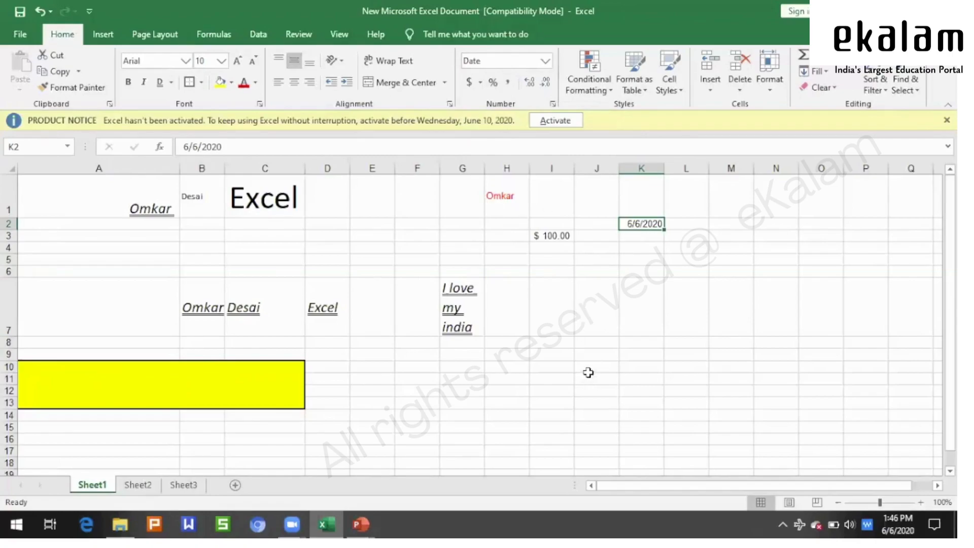
left_click(548, 365)
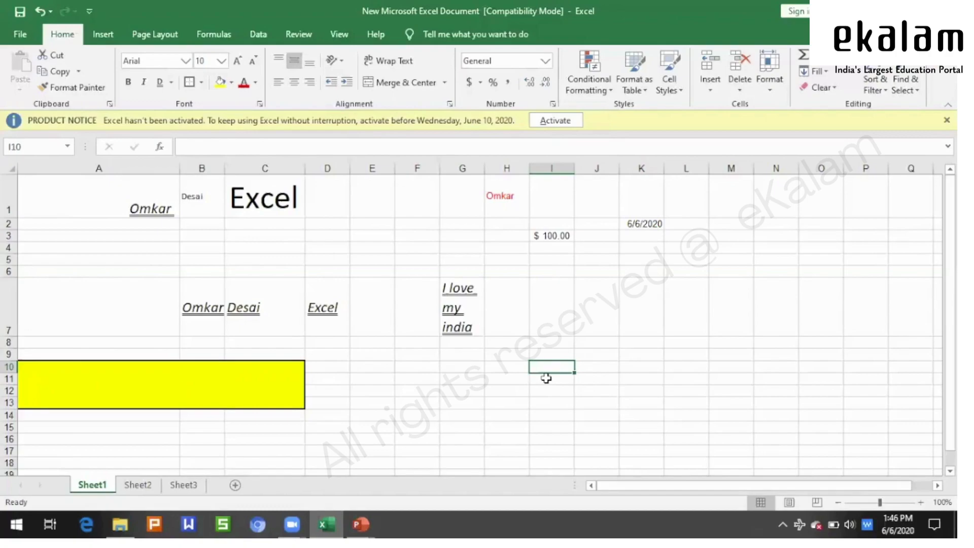
- Enter the date 1/1/2020 in cell I10
type("1/1/2020")
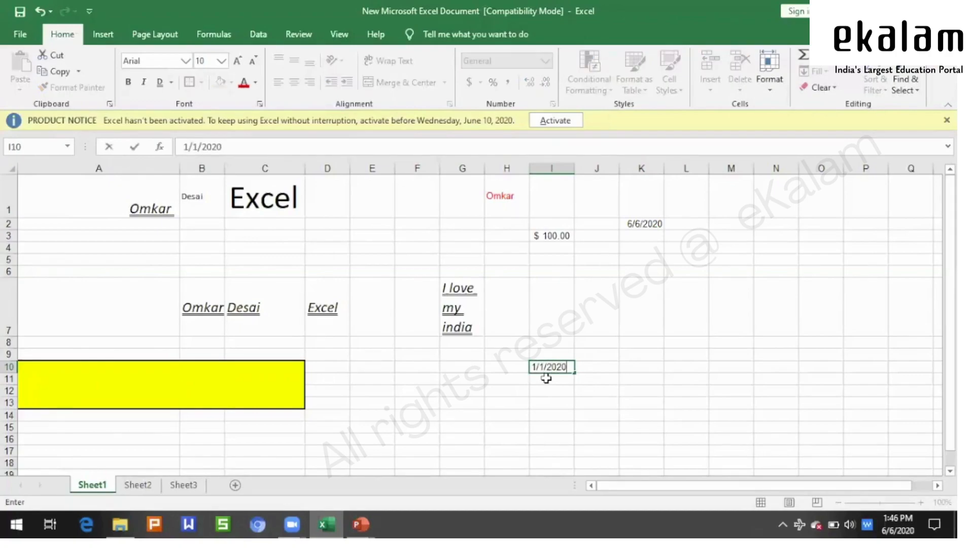
key("Tab")
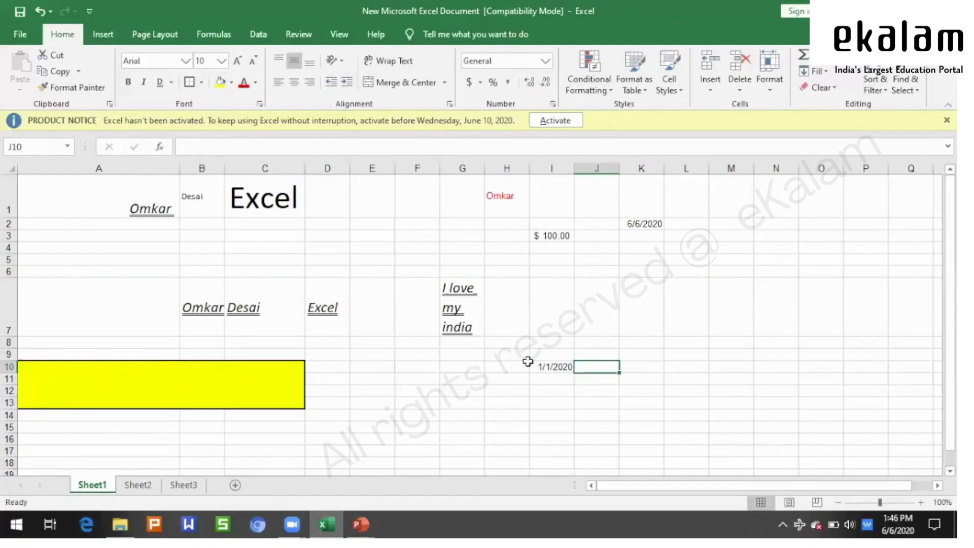
left_click(542, 365)
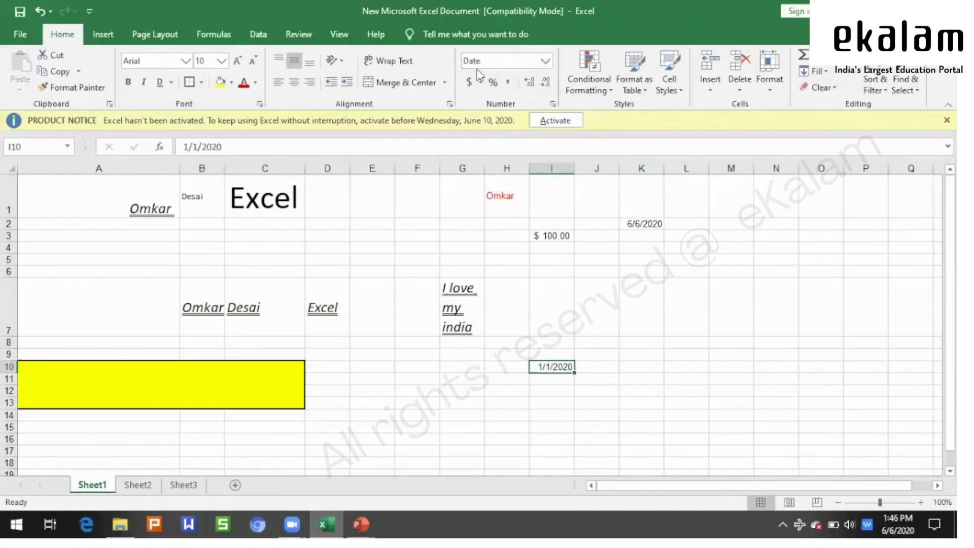
- Display I10 in Long Date format as Wednesday, January 1, 2020
left_click(545, 63)
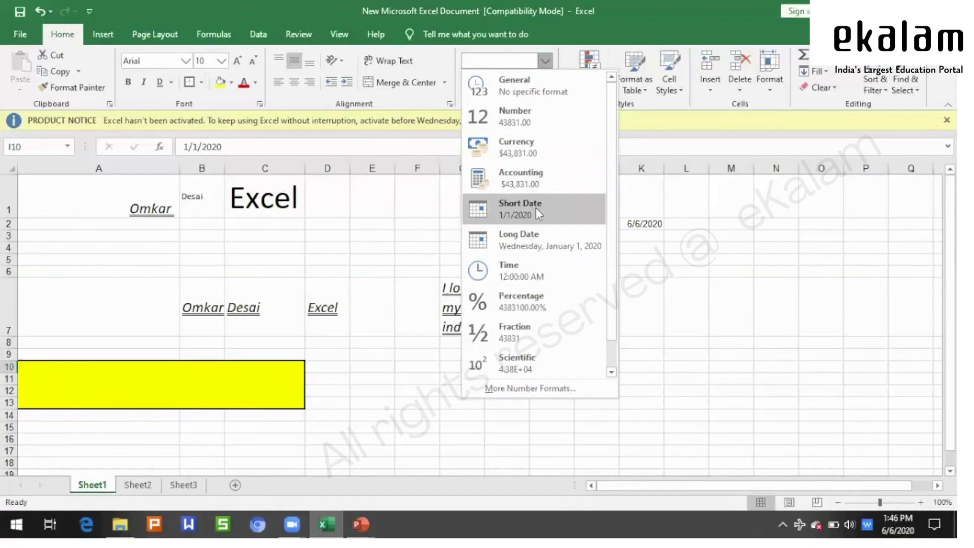
left_click(533, 236)
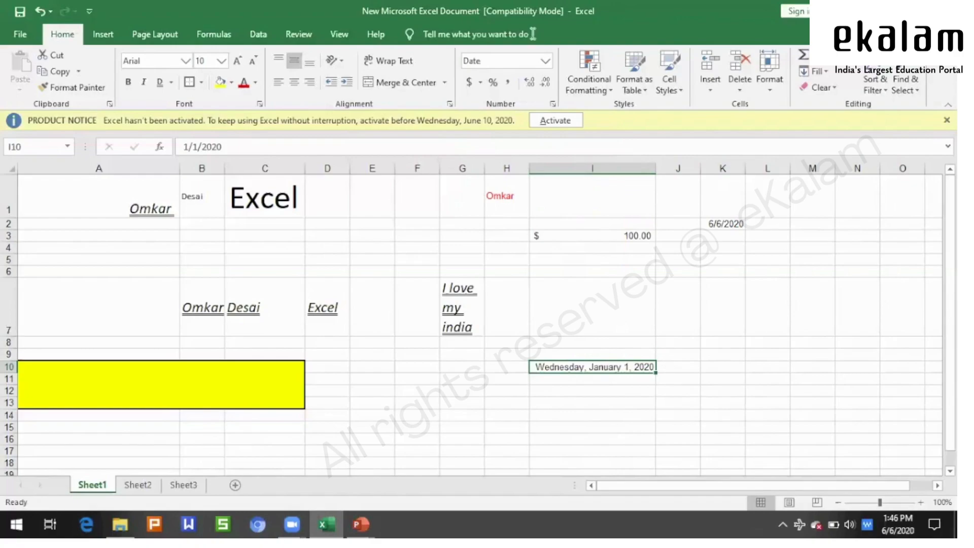
left_click(544, 63)
left_click(592, 366)
left_click(548, 62)
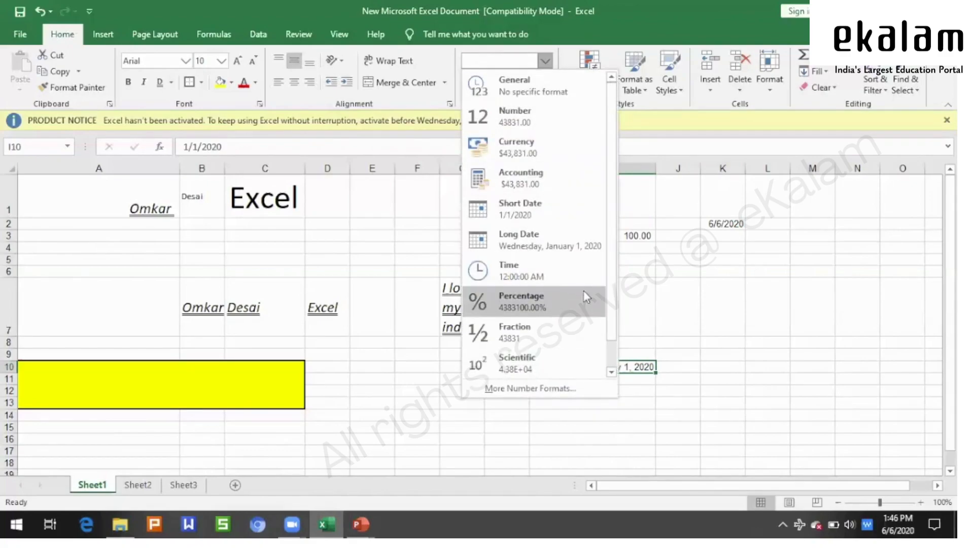
left_click(653, 254)
left_click(621, 233)
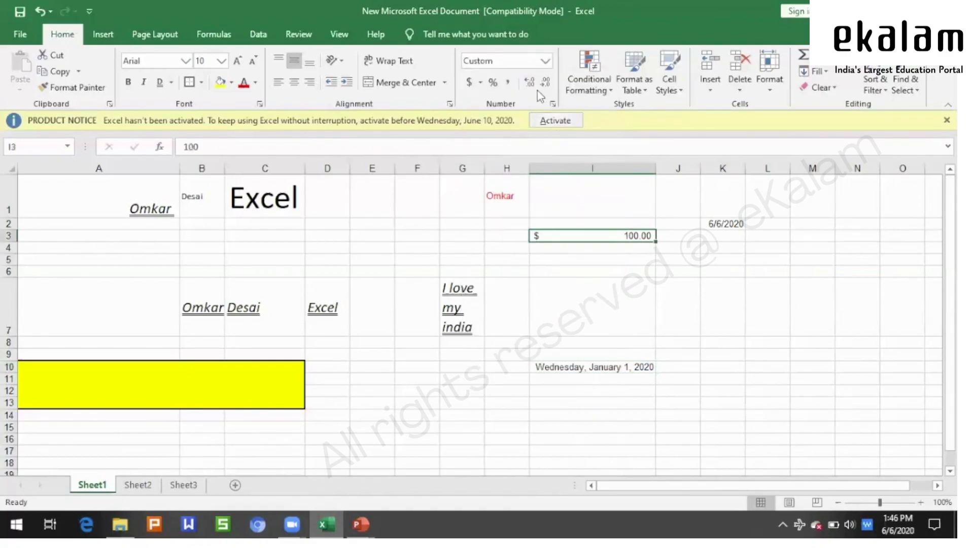
- Format I3 as Percentage, showing 10000.00%
left_click(545, 61)
left_click(502, 301)
left_click(815, 315)
left_click(616, 235)
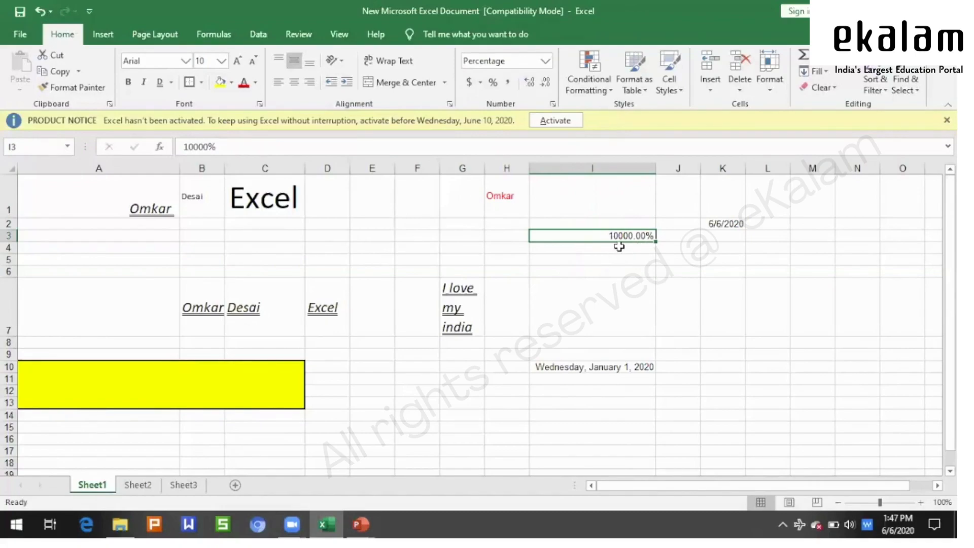
- Change I3's format to Text
left_click(545, 61)
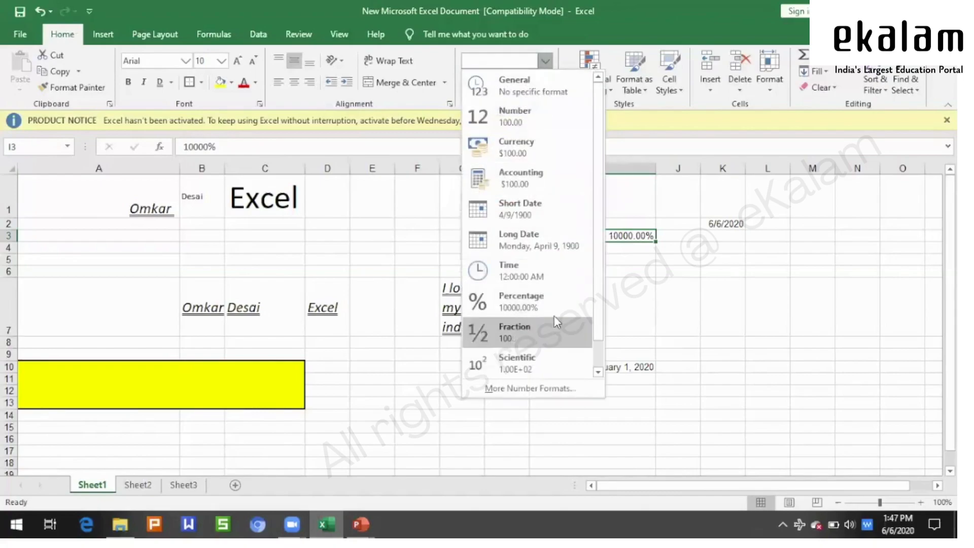
scroll(598, 305, "down", 1)
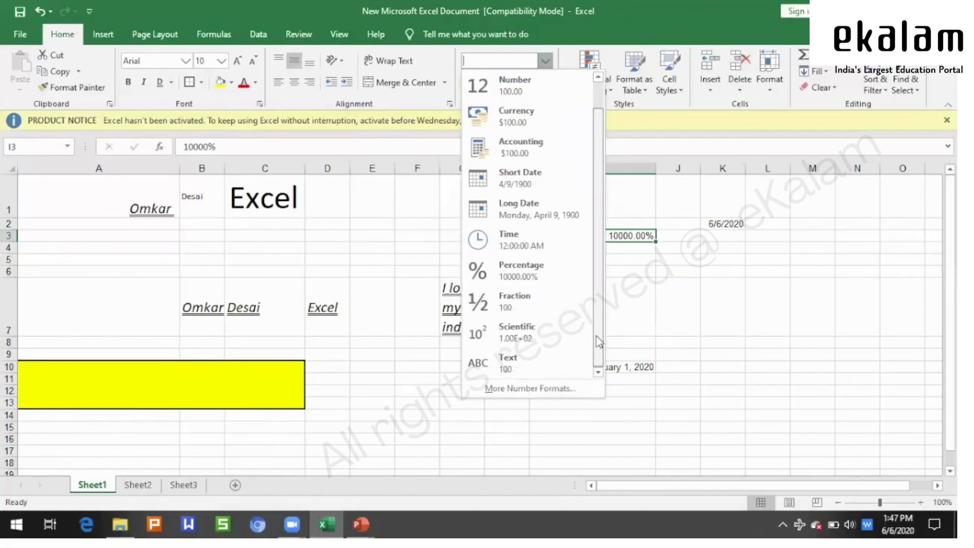
left_click(523, 361)
left_click(794, 340)
left_click(564, 235)
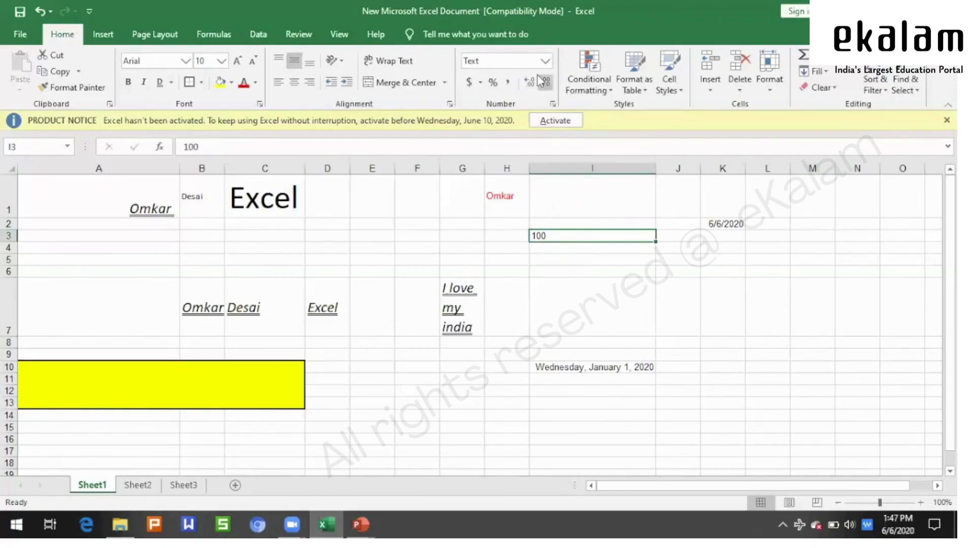
- Open the full number format settings for I3 and close them unchanged
left_click(545, 60)
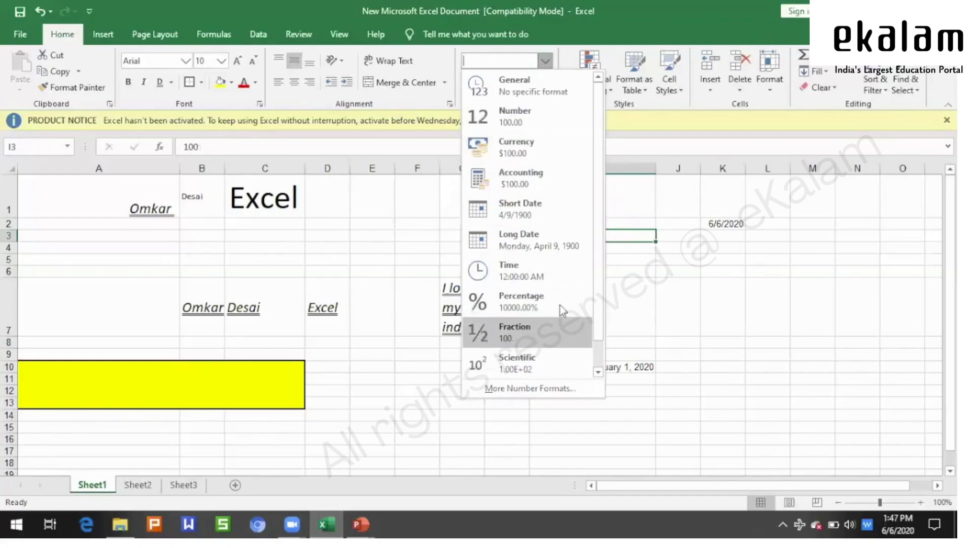
left_click(555, 388)
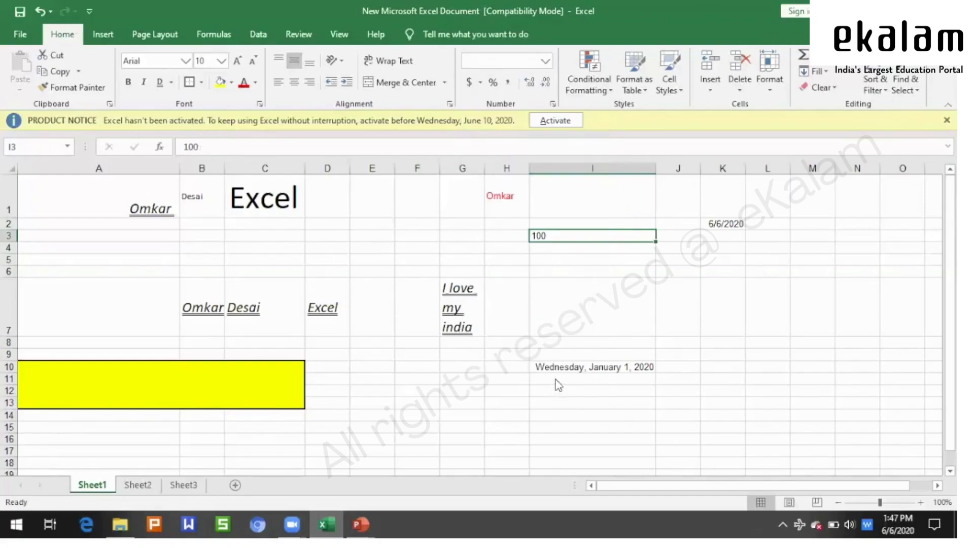
left_click(357, 174)
left_click(545, 61)
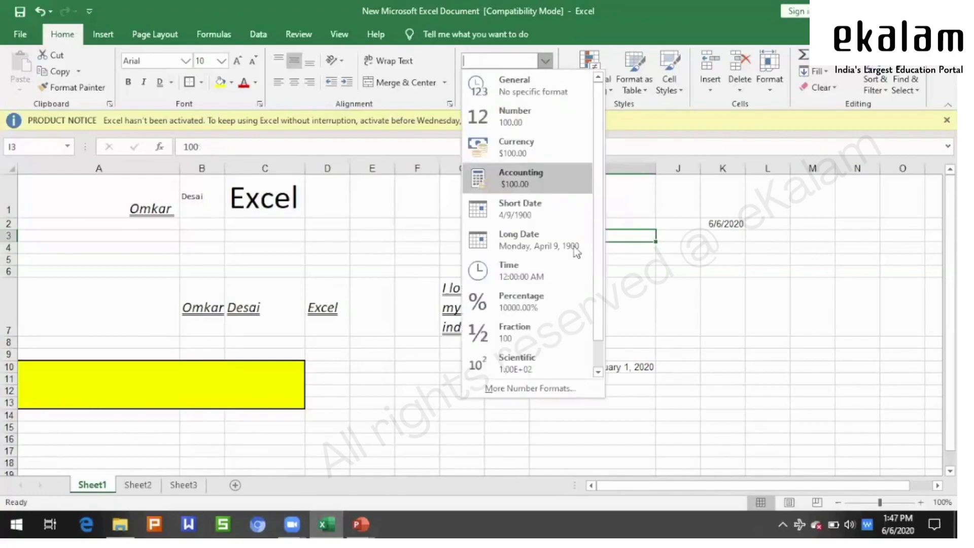
- In Format Cells, browse the Special and Custom number format categories
left_click(569, 393)
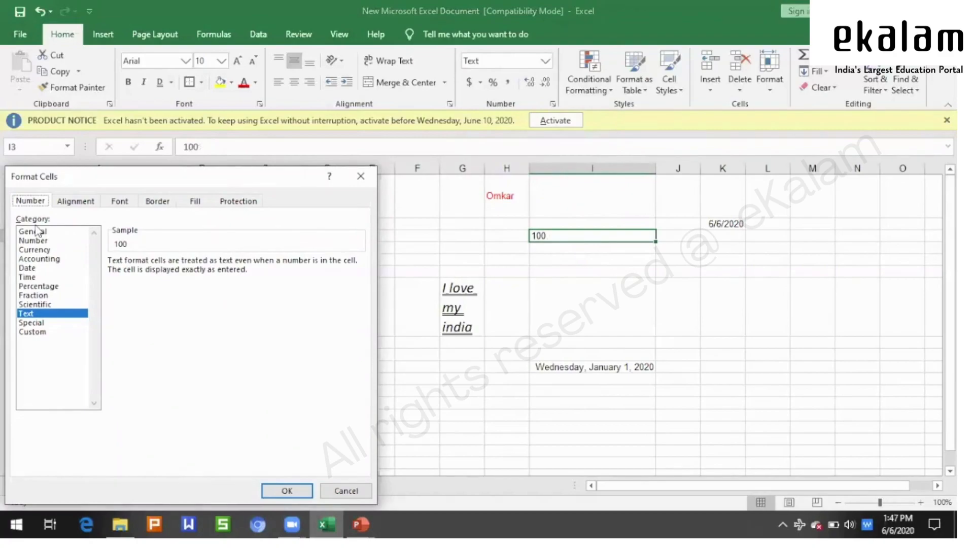
left_click(41, 322)
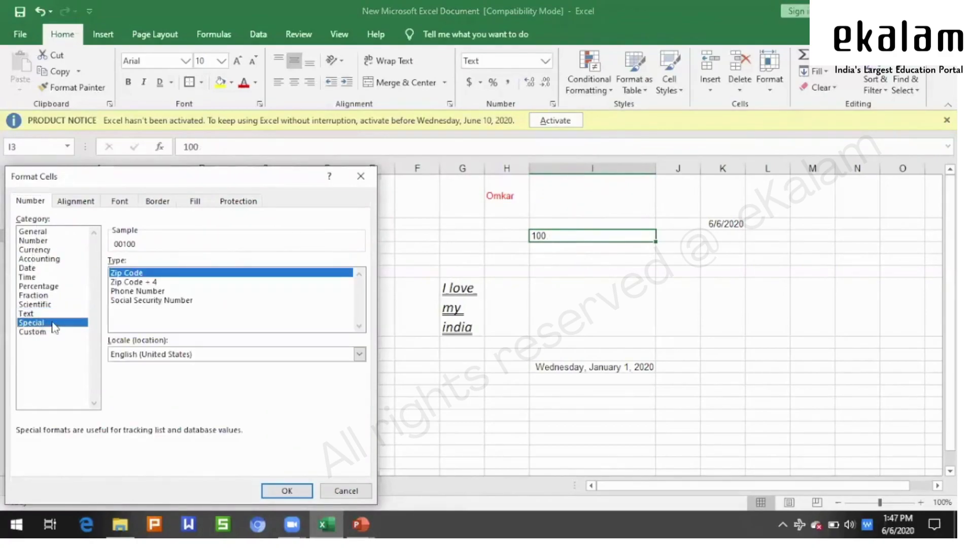
left_click(45, 332)
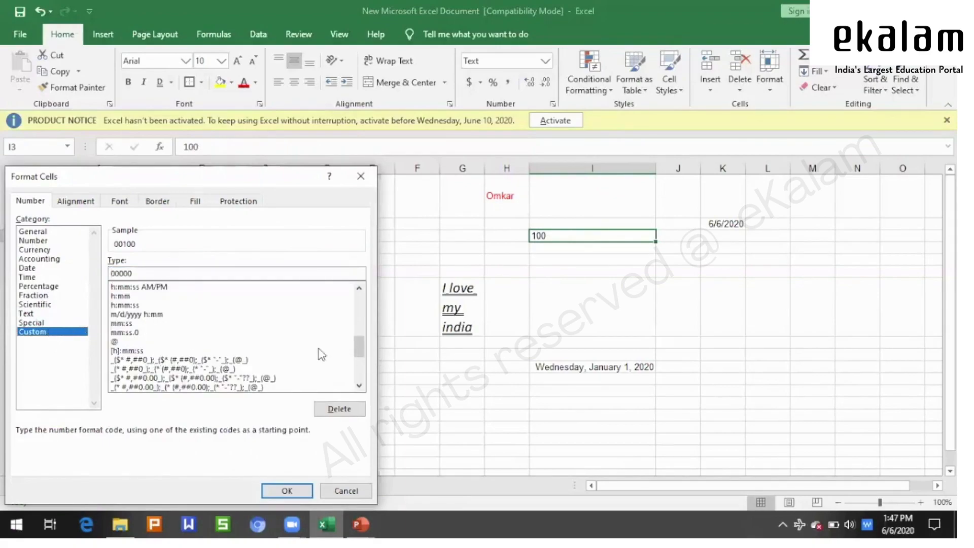
left_click_drag(359, 348, 359, 306)
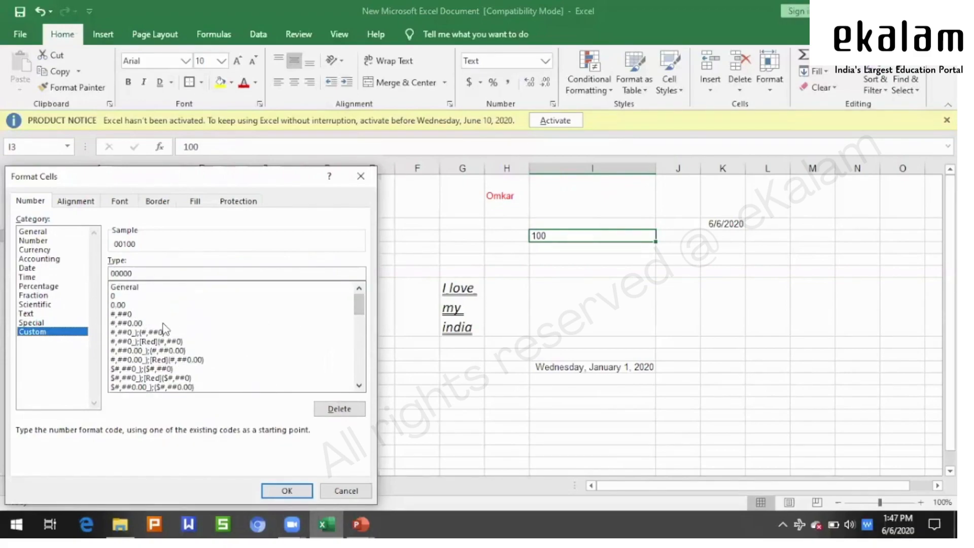
left_click_drag(359, 307, 365, 384)
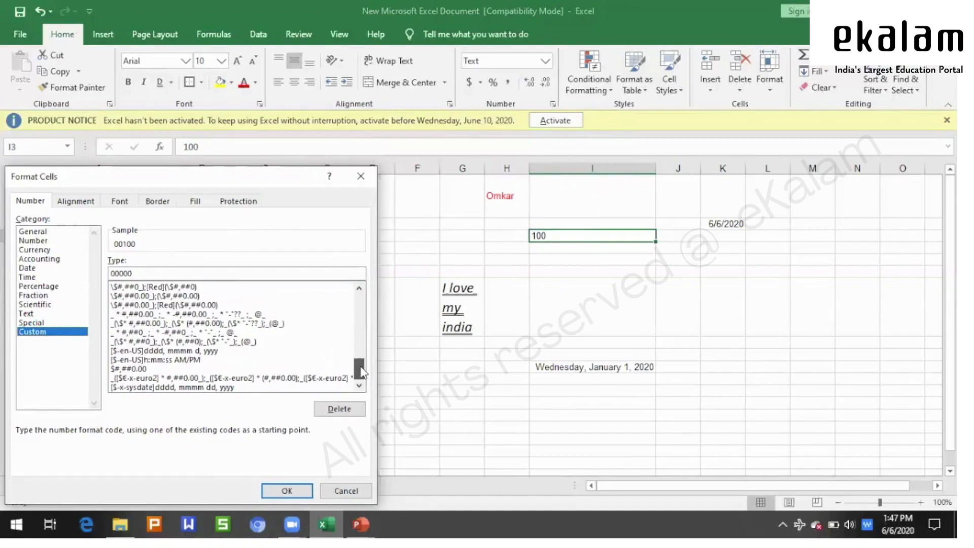
left_click_drag(362, 370, 356, 299)
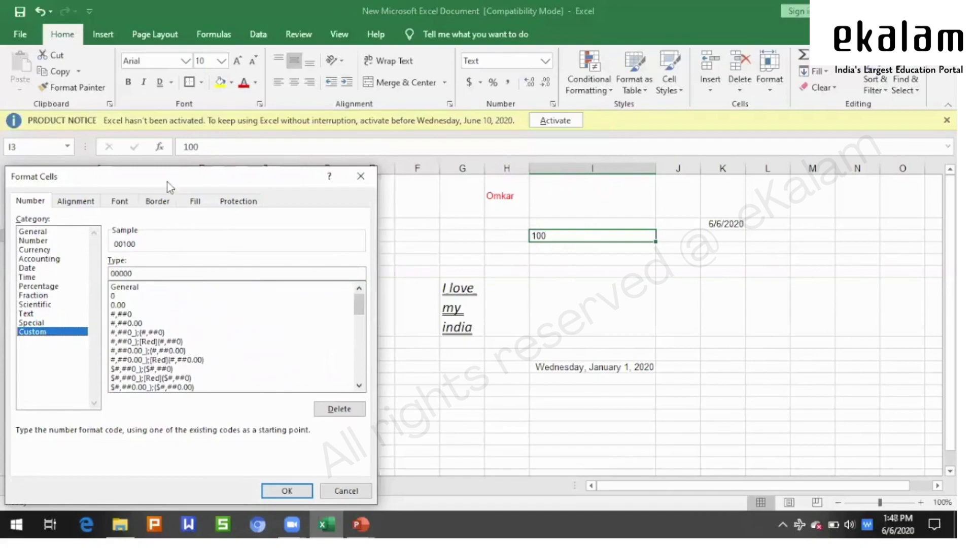
- View the Alignment, Font, Border, Fill and Protection tabs, then close without changes
left_click(73, 205)
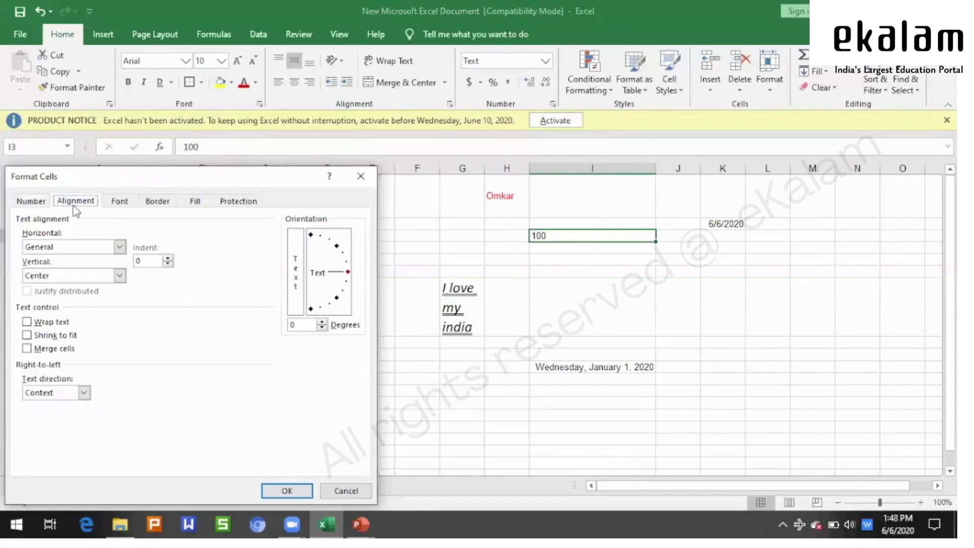
left_click(116, 202)
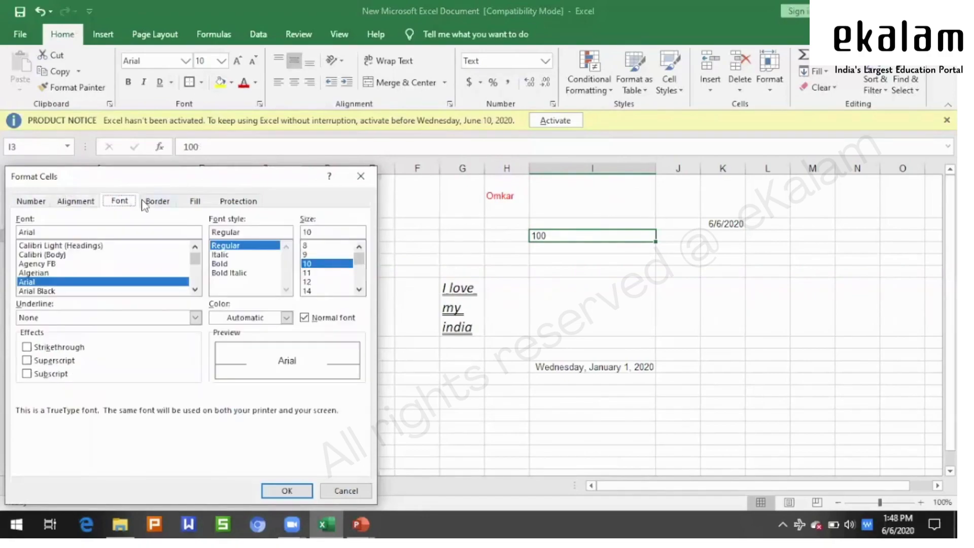
left_click(157, 205)
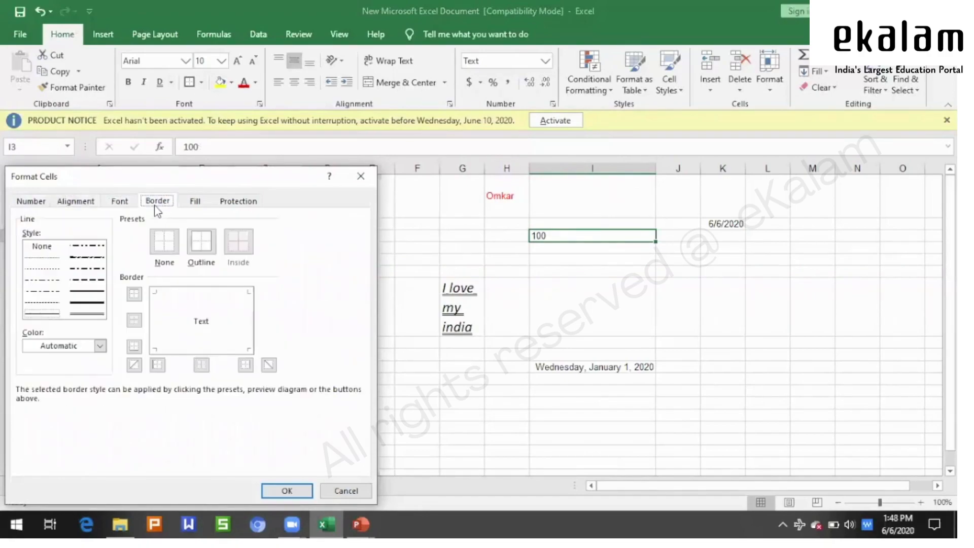
left_click(195, 204)
left_click(226, 202)
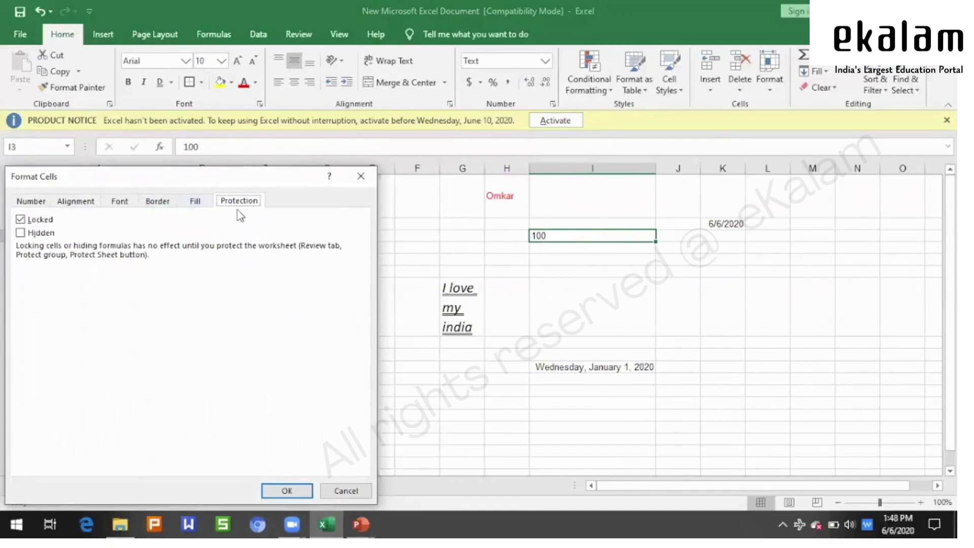
left_click(196, 203)
left_click(145, 203)
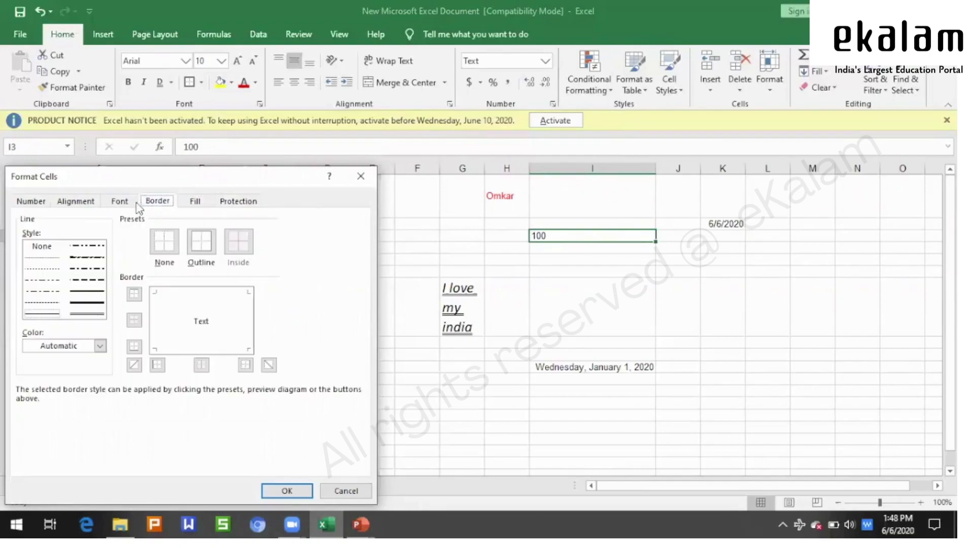
left_click(120, 201)
left_click(75, 201)
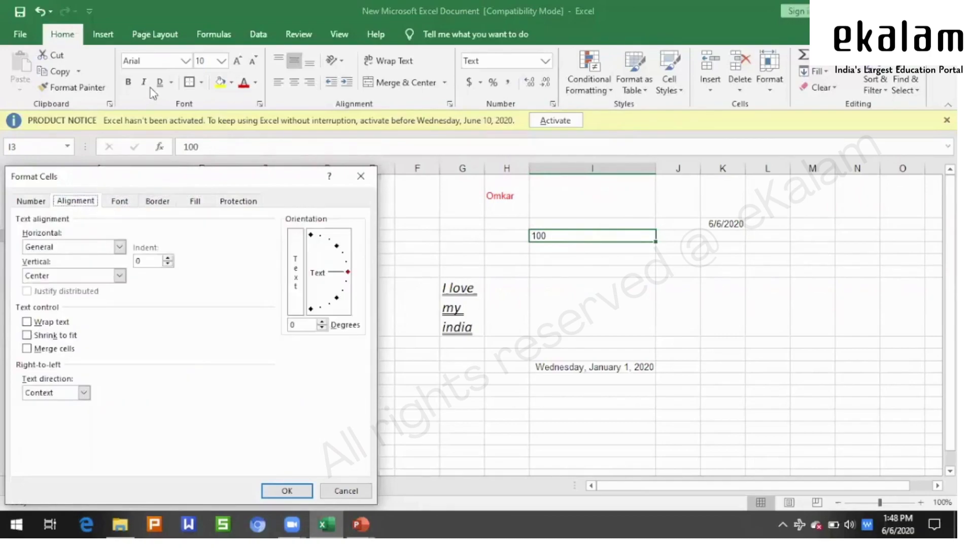
left_click(363, 185)
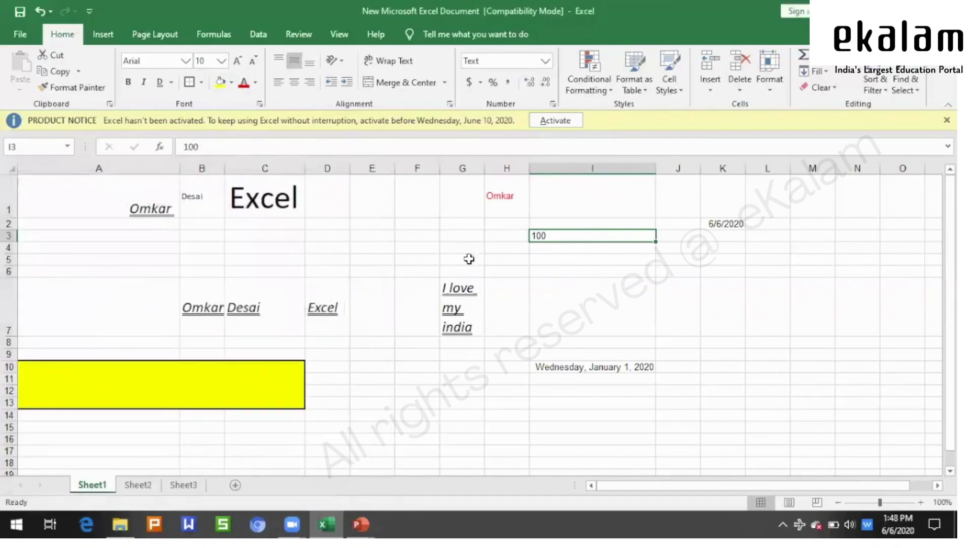
left_click(710, 309)
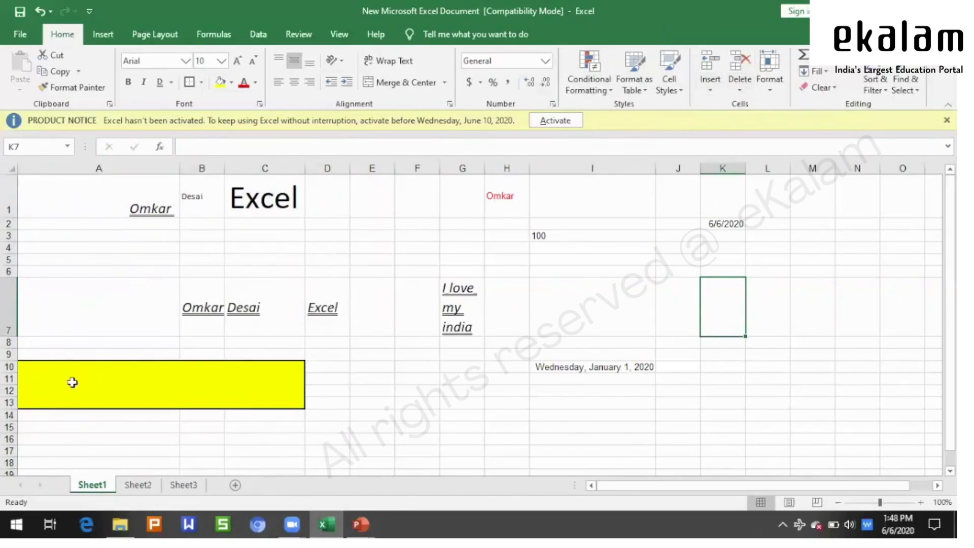
left_click(250, 310)
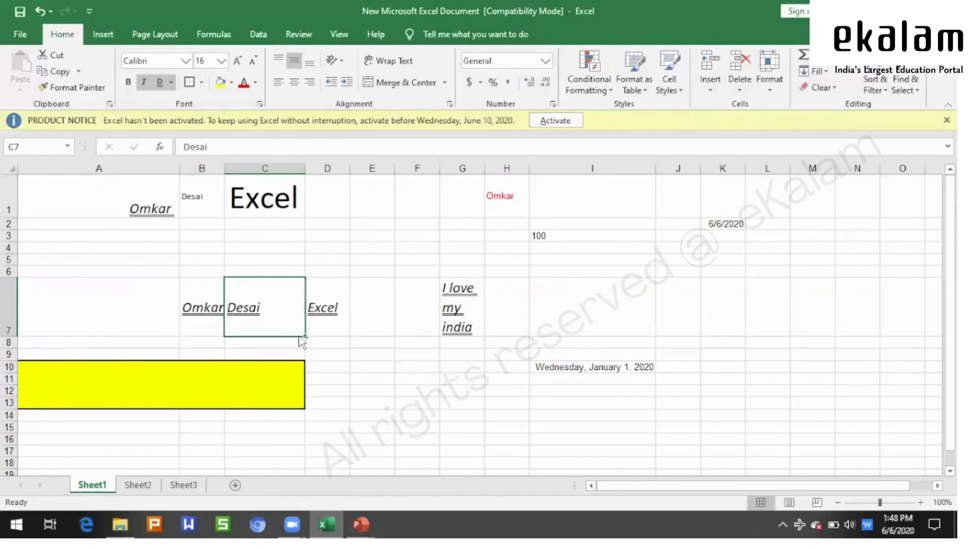
- Insert a blank cell at C7 using Shift cells right
key("ctrl+shift+plus")
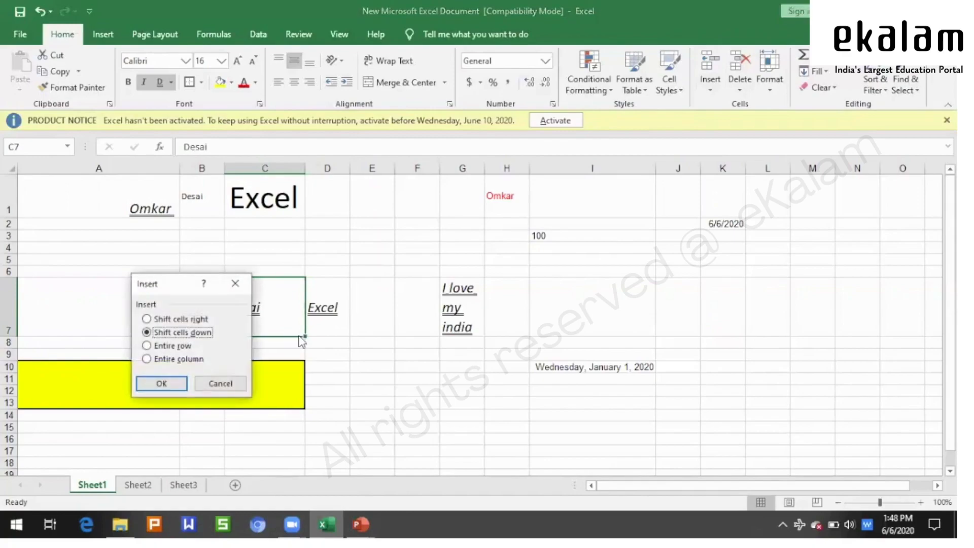
left_click(228, 383)
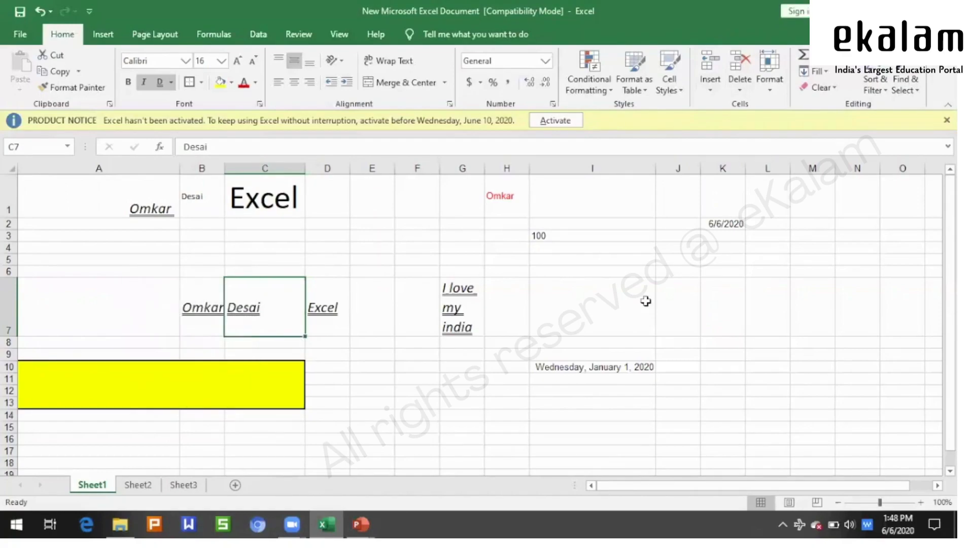
left_click(712, 84)
left_click(714, 407)
left_click(721, 86)
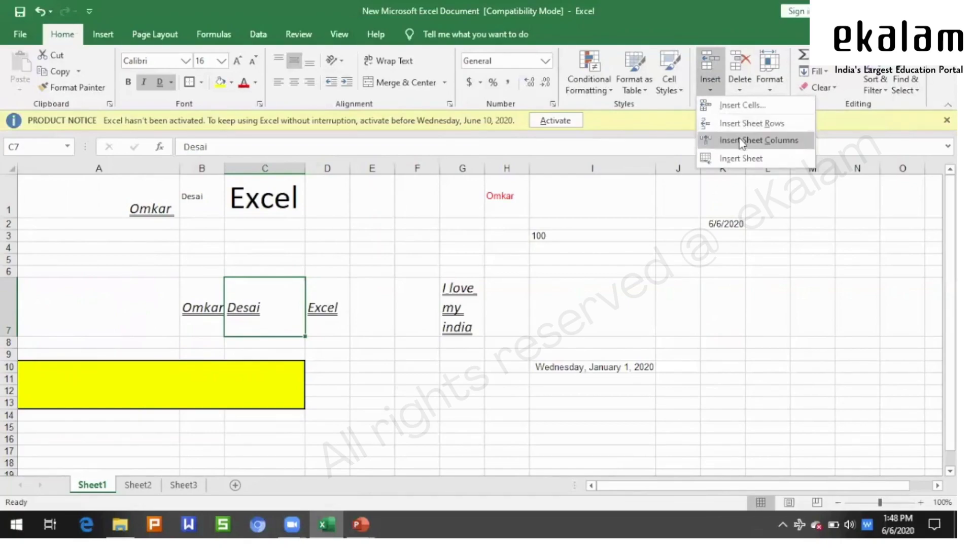
left_click(738, 108)
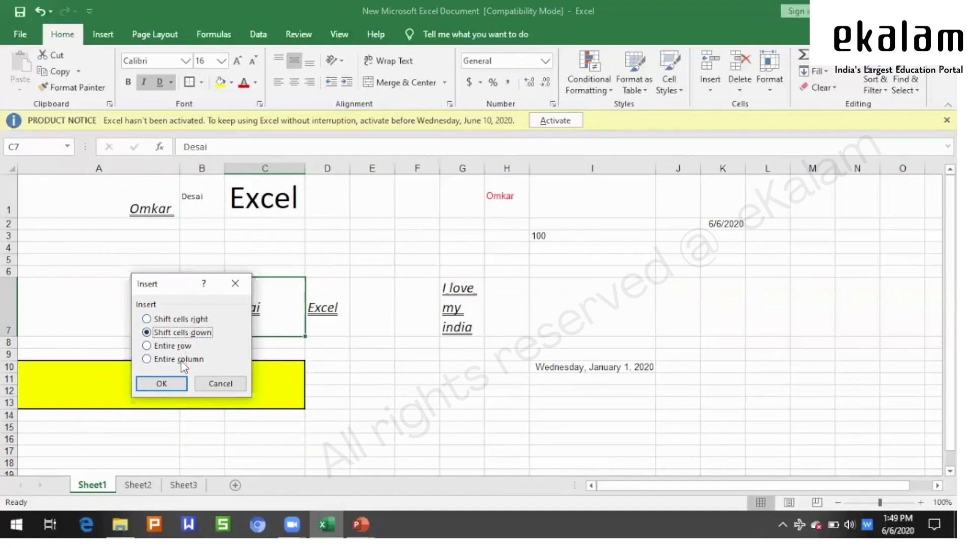
left_click(183, 320)
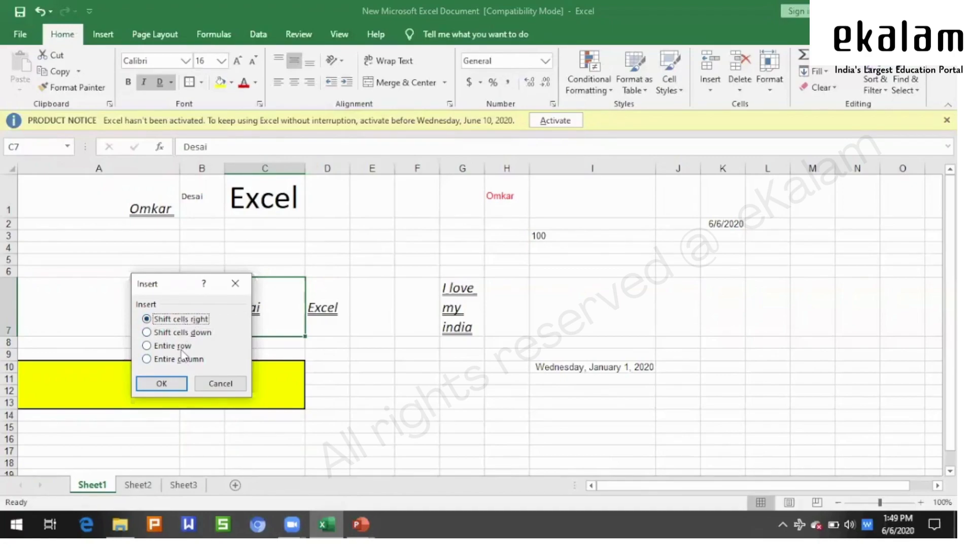
left_click(174, 384)
- Check the surname moved to D7 and widen column B slightly
left_click(482, 413)
left_click(282, 309)
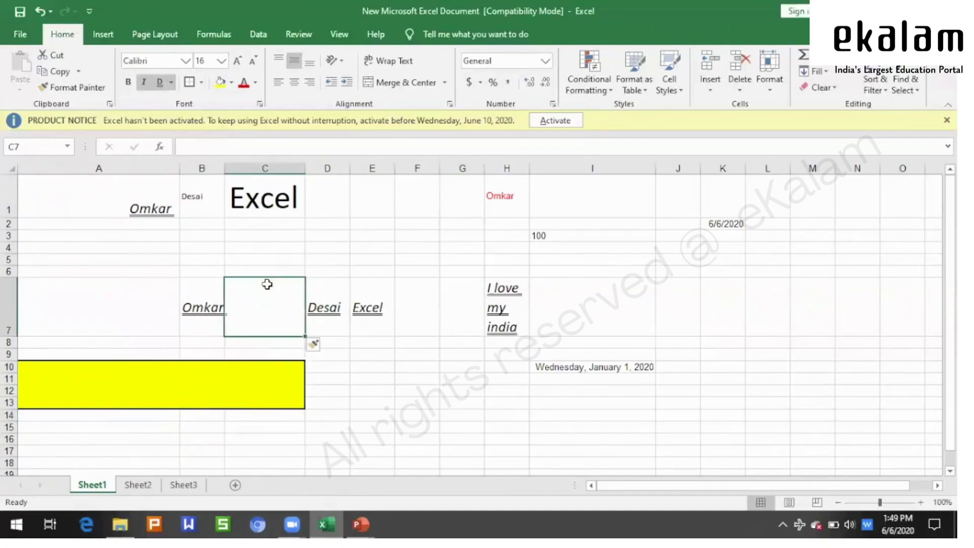
left_click(324, 303)
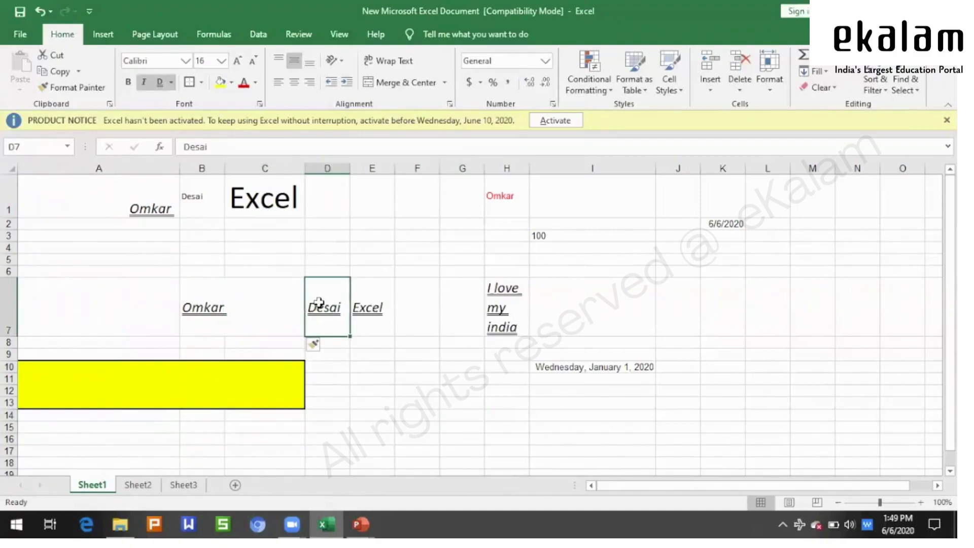
left_click(256, 295)
left_click_drag(222, 166, 234, 166)
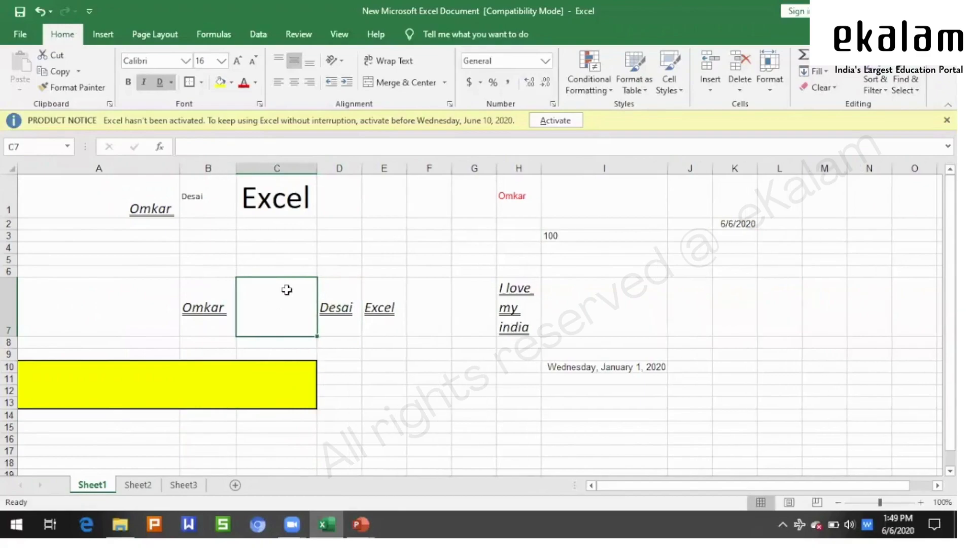
left_click(395, 404)
left_click(305, 312)
- Delete C7 with Shift cells left, moving the surname, 'Excel' and 'I love my india' back
left_click(742, 90)
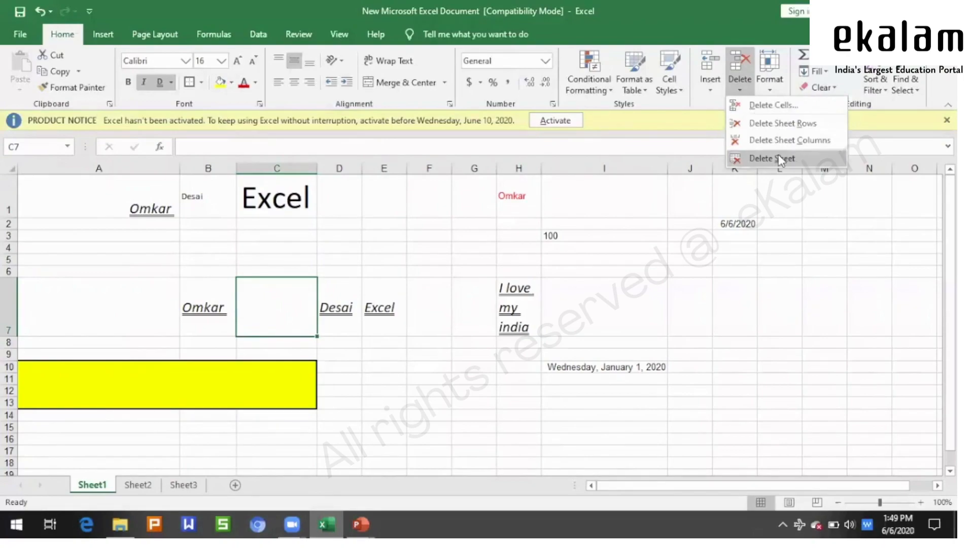
left_click(770, 108)
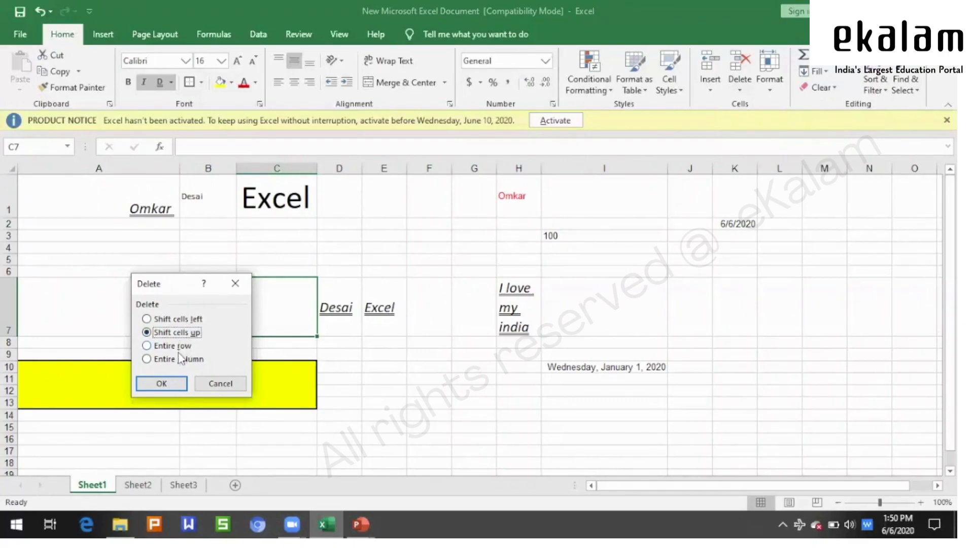
left_click(176, 319)
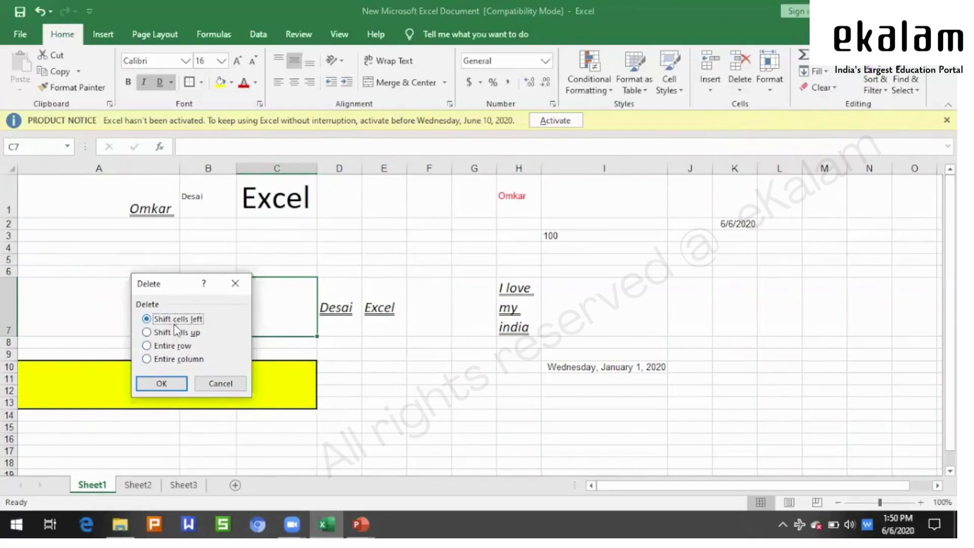
left_click(171, 384)
left_click(433, 413)
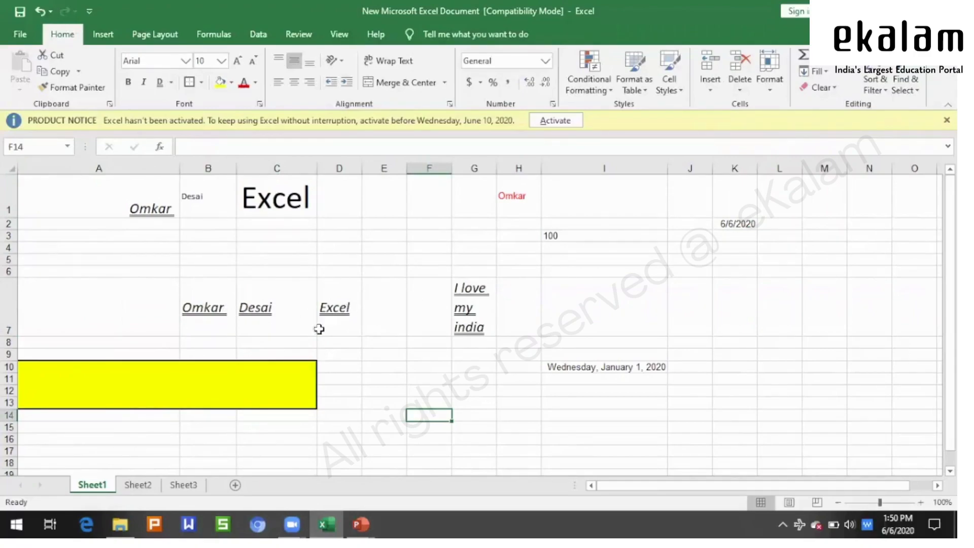
left_click(383, 354)
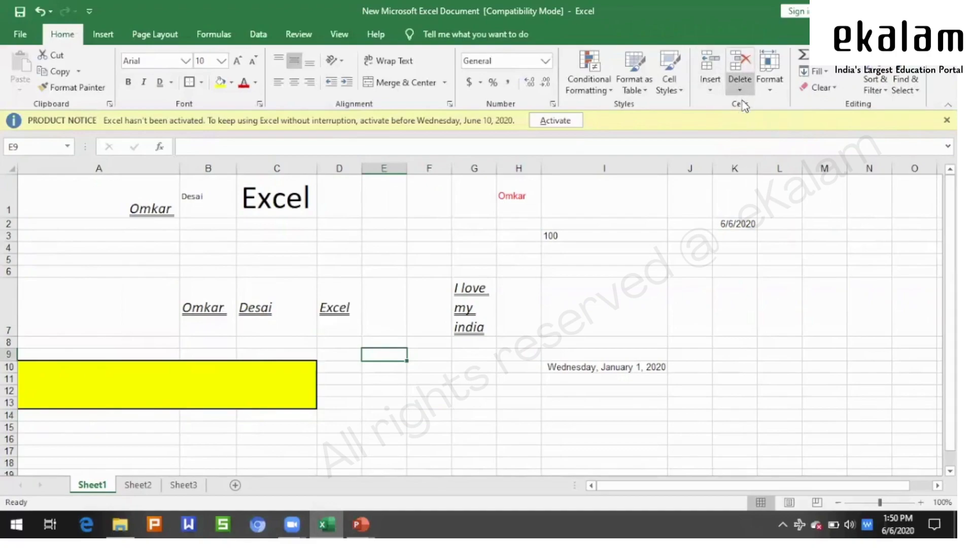
- Open the Format menu in the Home tab's Cells group
left_click(770, 90)
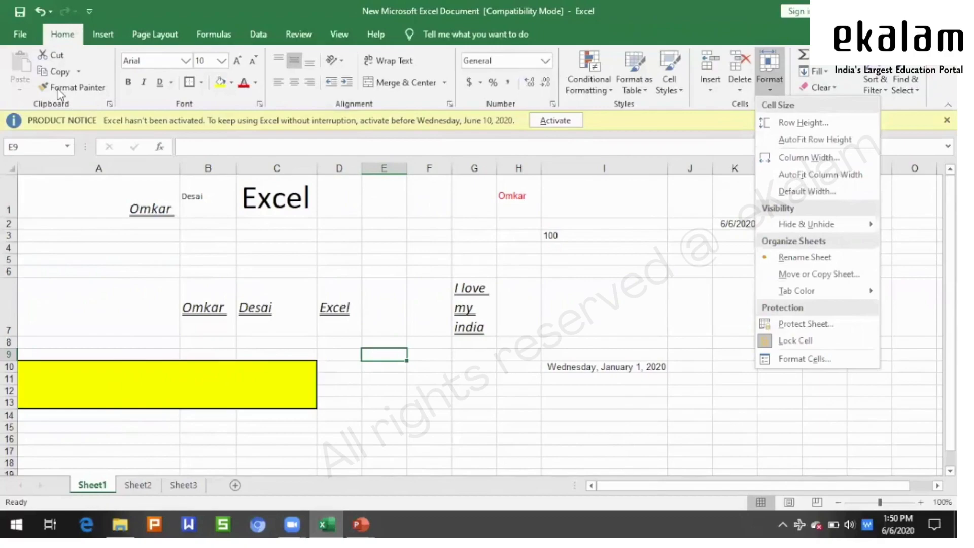
- Dismiss the Format dropdown without changing any cell formatting on Sheet1
left_click(431, 233)
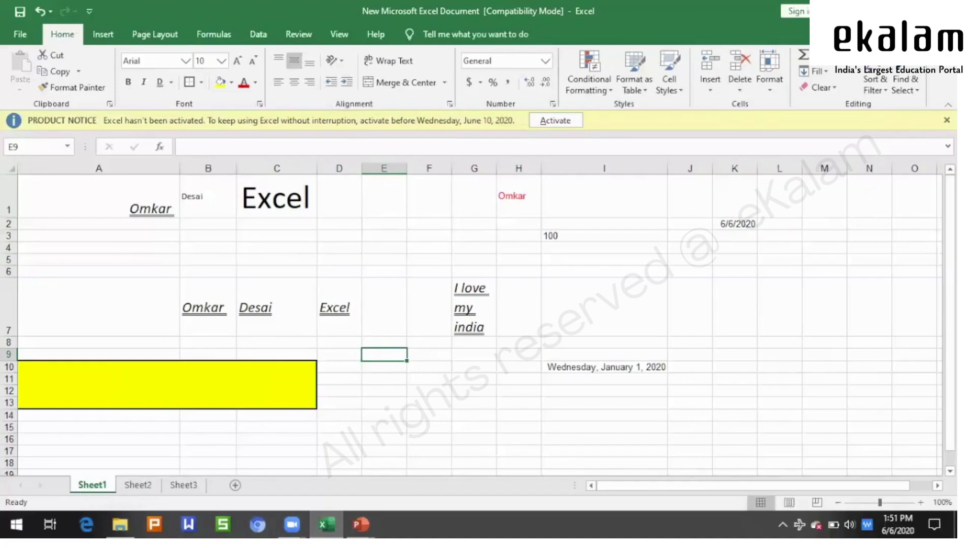
- Return to the PowerPoint slide show and advance to the 'Thank you' slide naming 'Insert Tab Option in Excel'
mouse_move(371, 514)
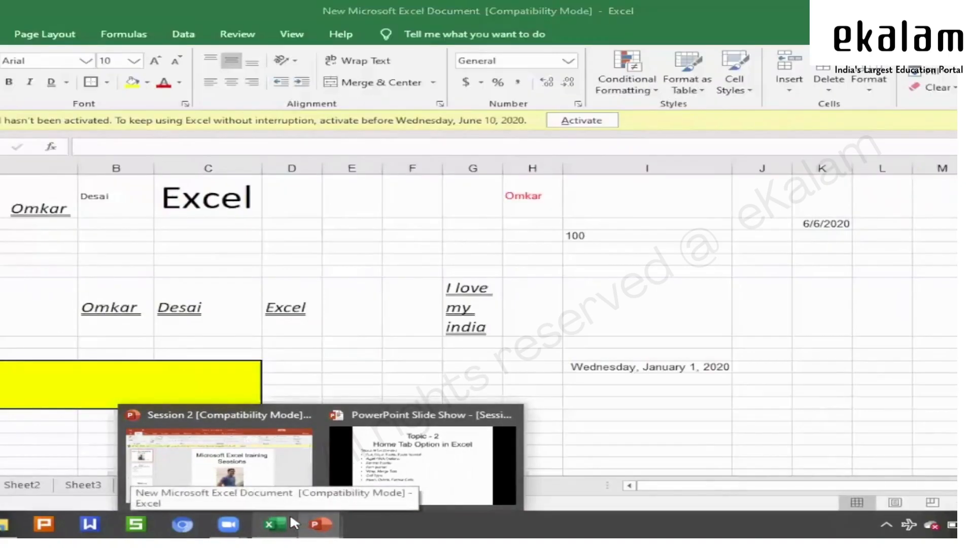
left_click(421, 459)
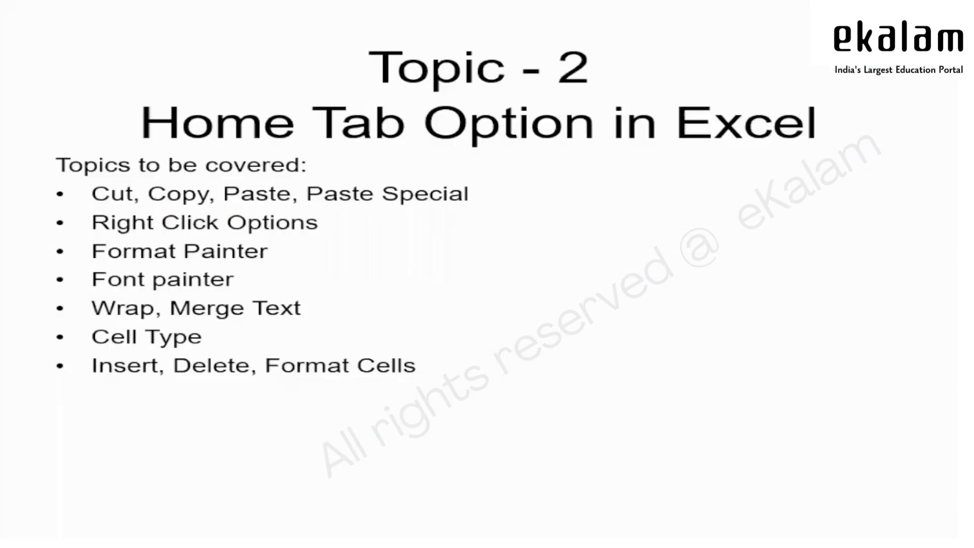
key("Right")
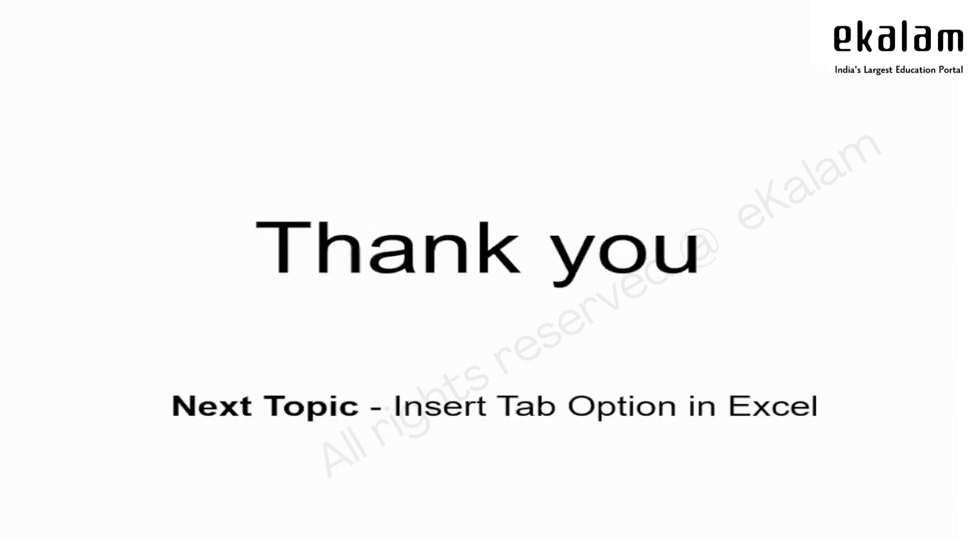